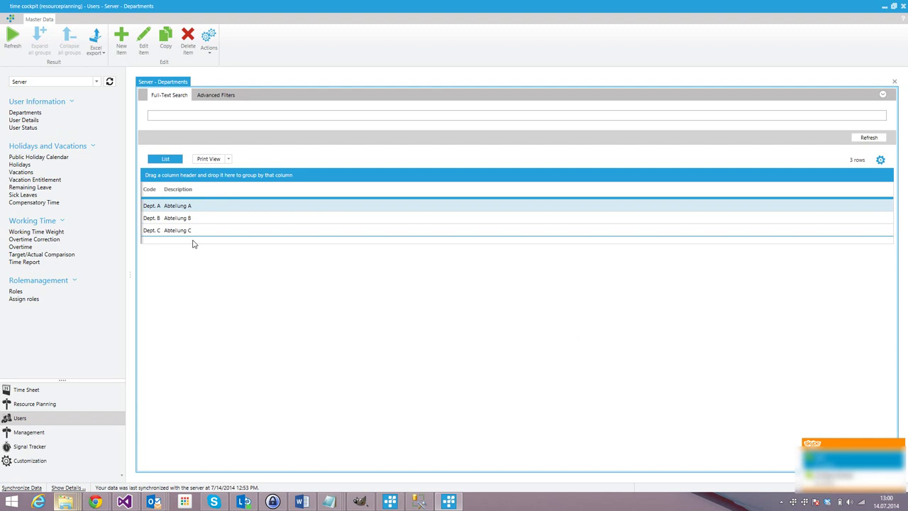
# Step: In the user details, assign Dept. B to the user who has no department and save the record
pyautogui.click(30, 122)
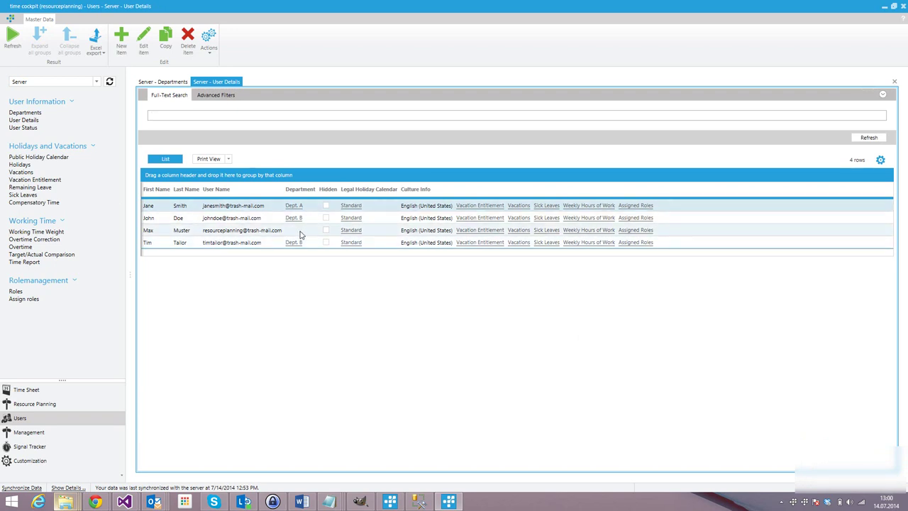
pyautogui.doubleClick(300, 234)
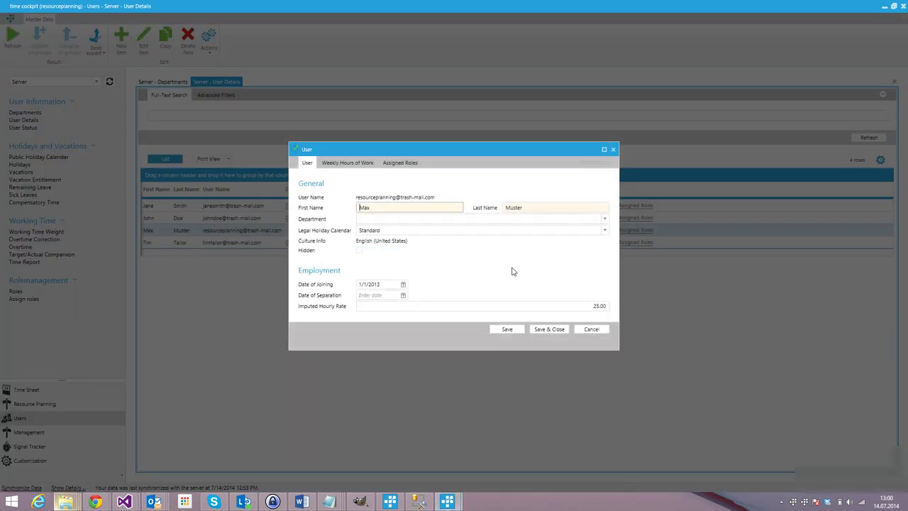
pyautogui.click(605, 219)
pyautogui.click(405, 241)
pyautogui.click(550, 330)
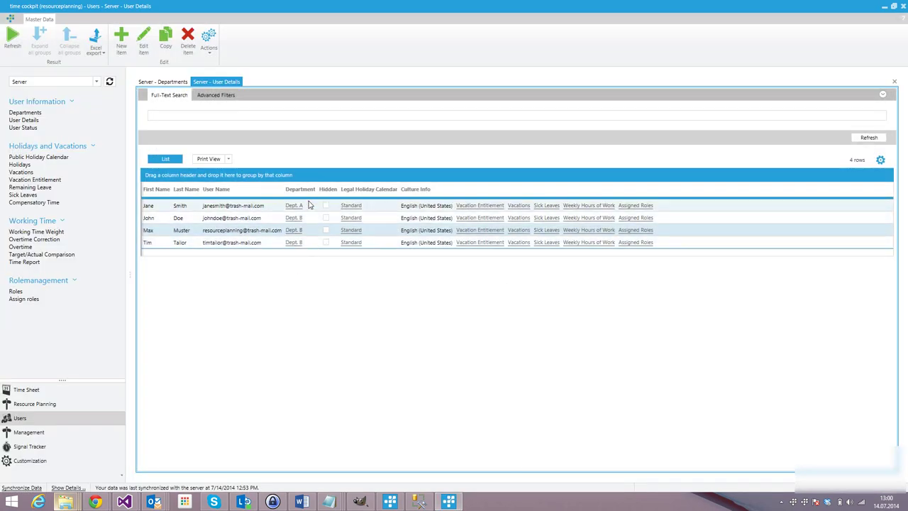
# Step: Synchronize the data with the server and close the open User Details and Departments lists
pyautogui.click(35, 489)
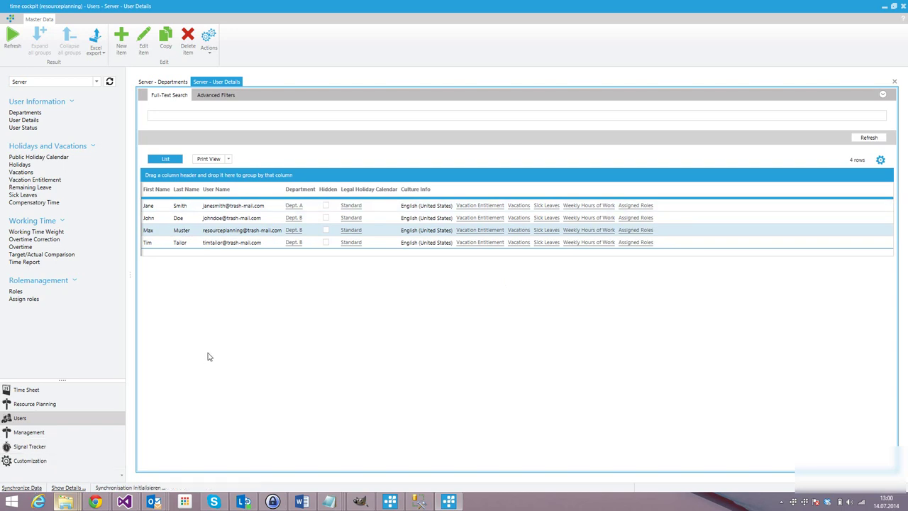
pyautogui.click(895, 82)
pyautogui.click(894, 82)
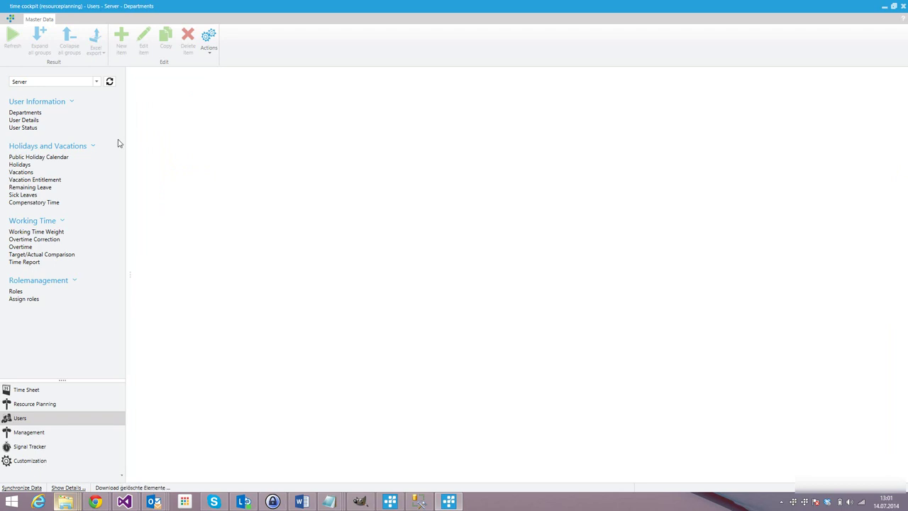
# Step: Reopen the Departments list and examine the fields of the Dept. A record without changing it
pyautogui.click(29, 113)
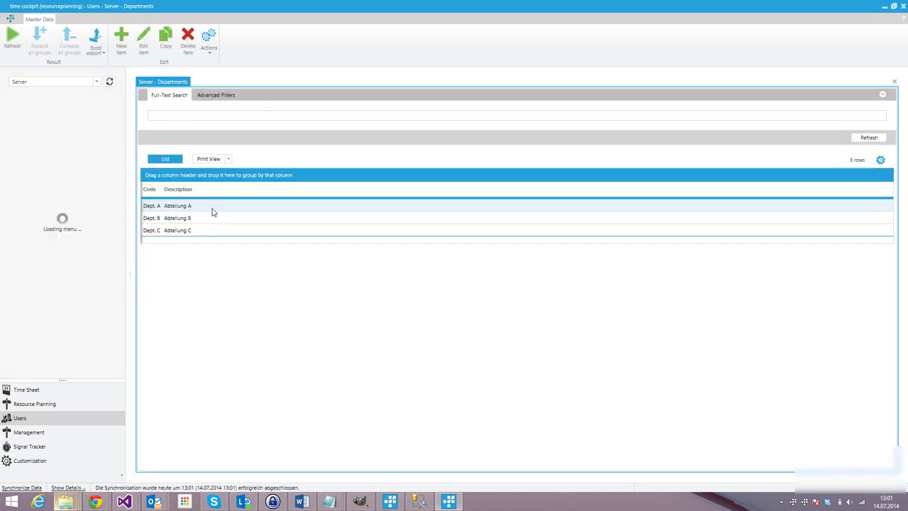
pyautogui.doubleClick(211, 207)
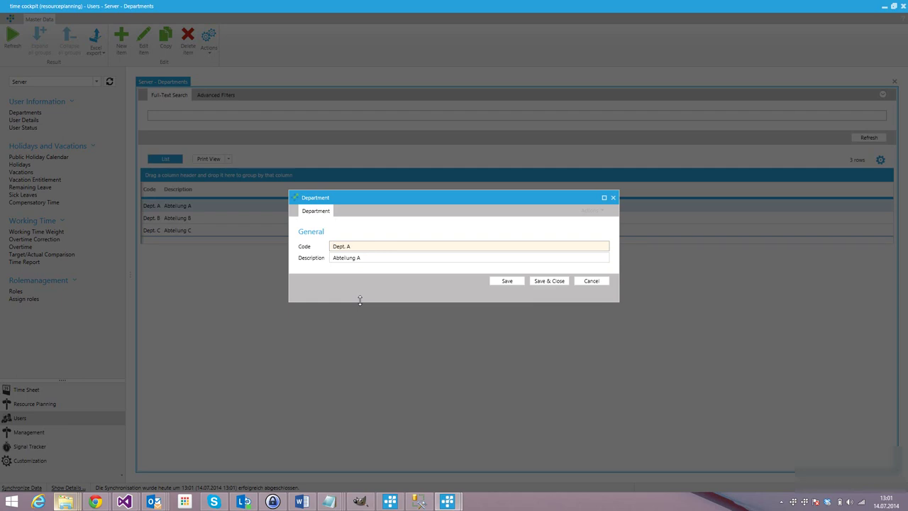
pyautogui.click(592, 280)
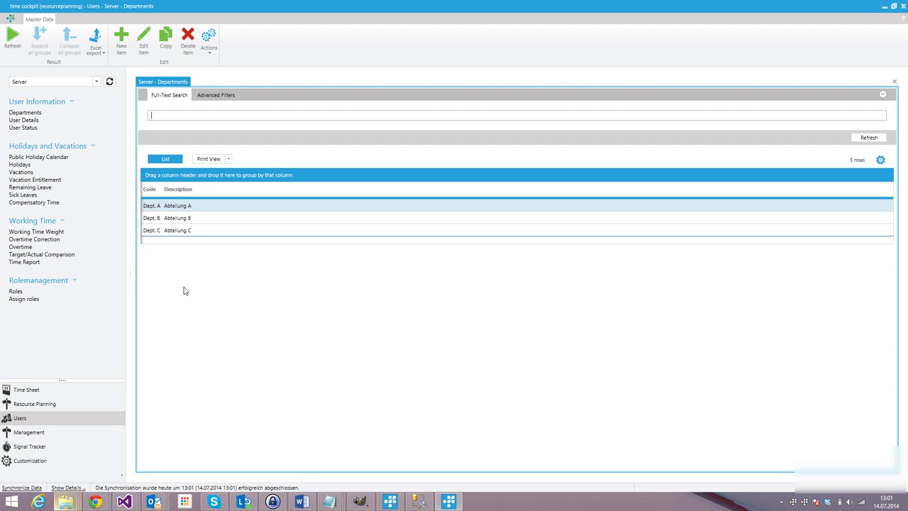
# Step: Go to the customization area, choose the Server data model and expand its entities
pyautogui.click(38, 465)
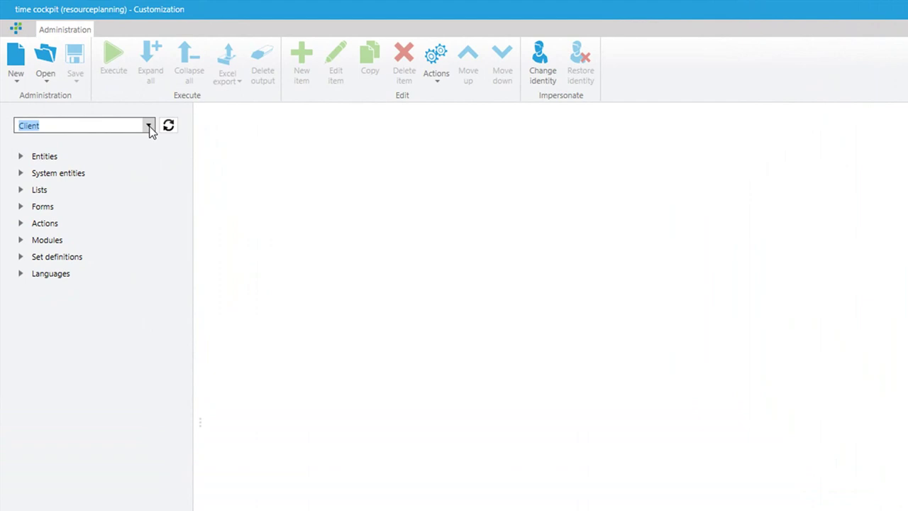
pyautogui.click(149, 126)
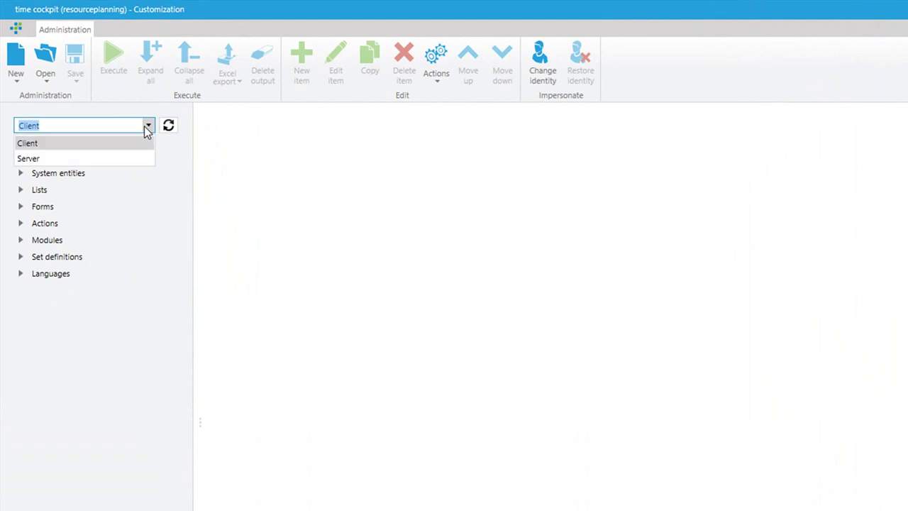
pyautogui.click(124, 162)
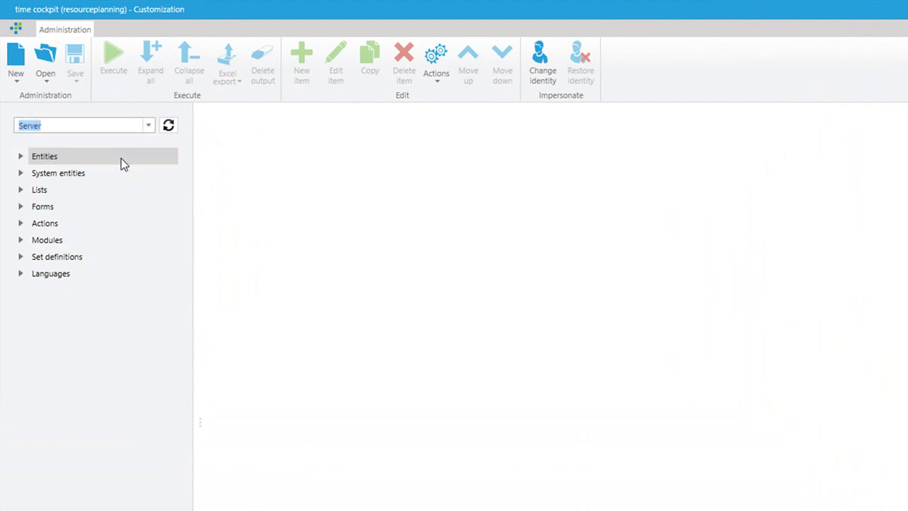
pyautogui.click(23, 162)
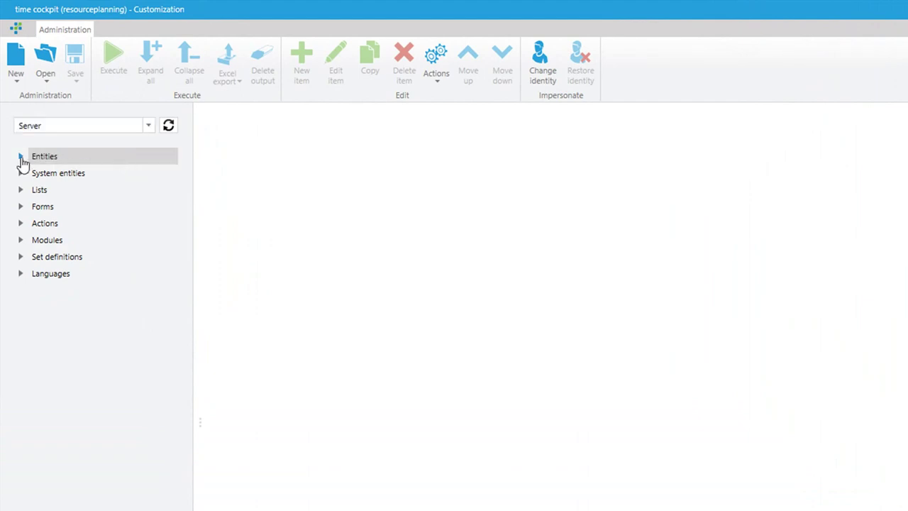
pyautogui.click(23, 163)
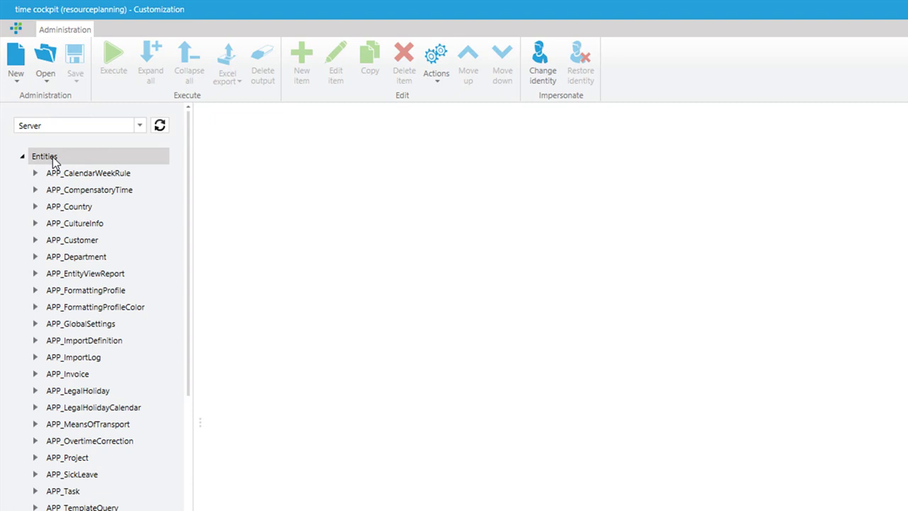
# Step: Create a new entity named TeamLeader with the display name Team Leader
pyautogui.rightClick(52, 157)
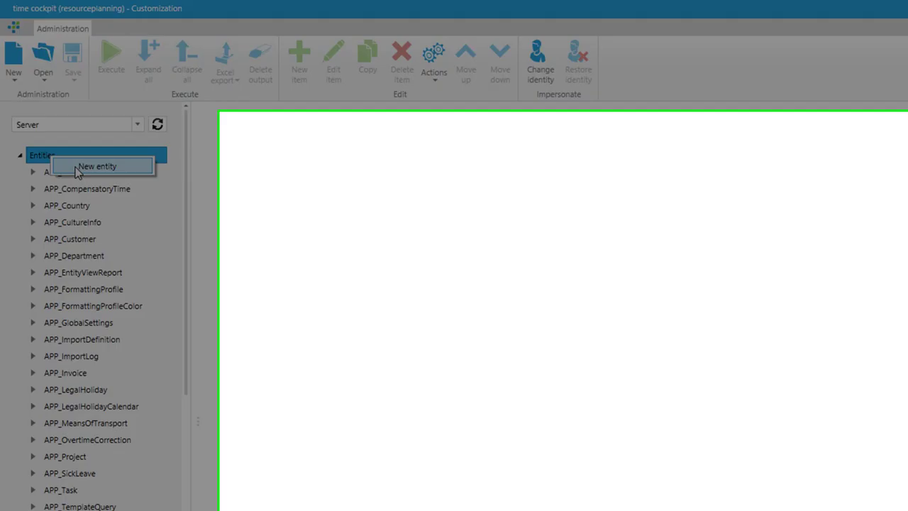
pyautogui.click(78, 169)
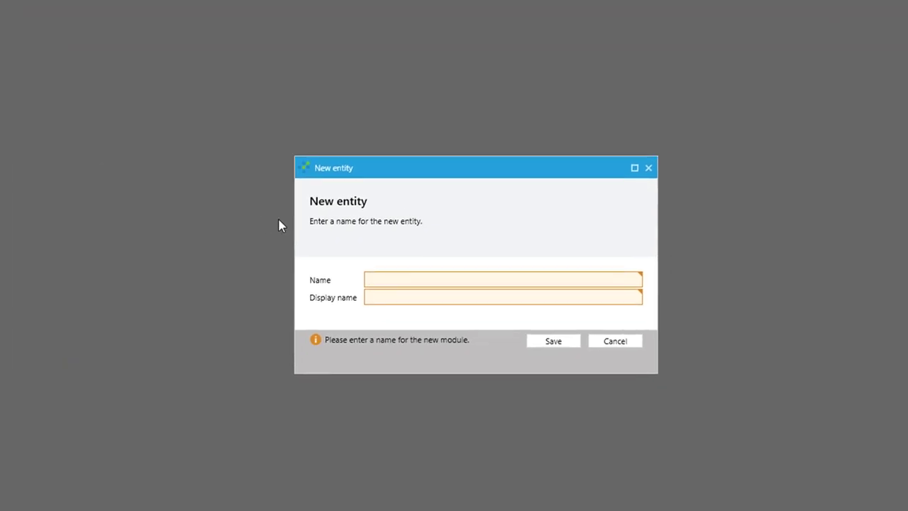
pyautogui.write('Tea')
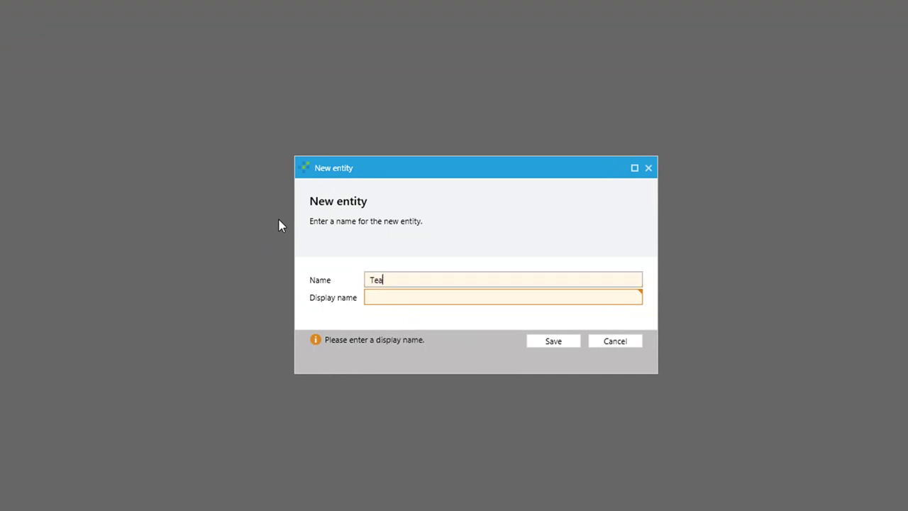
pyautogui.write('mLeader')
pyautogui.press('Tab')
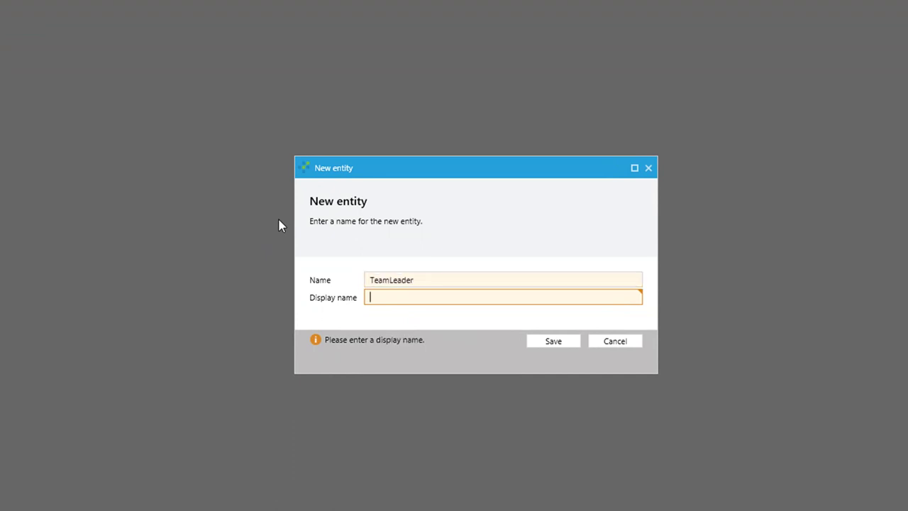
pyautogui.write('Team Leader')
pyautogui.press('Return')
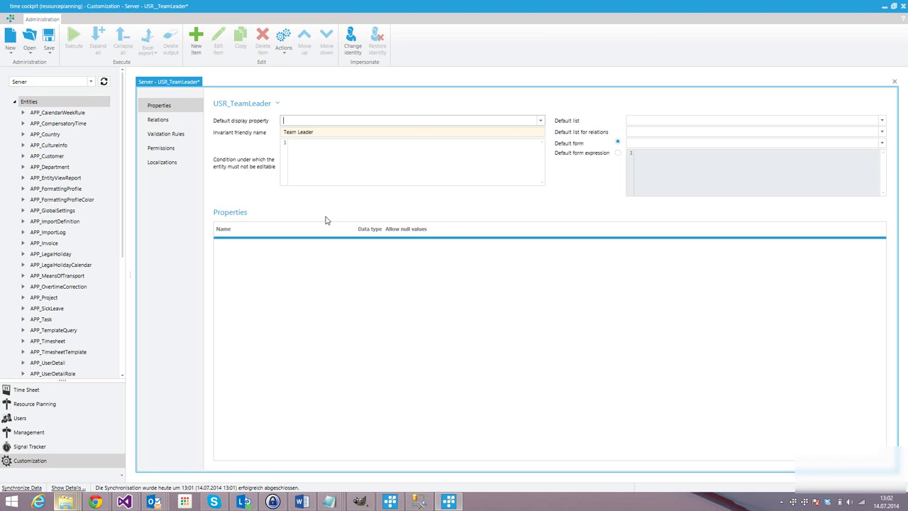
# Step: Start a new relation on the TeamLeader entity with name and display name Department, relating to APP_Department
pyautogui.click(178, 119)
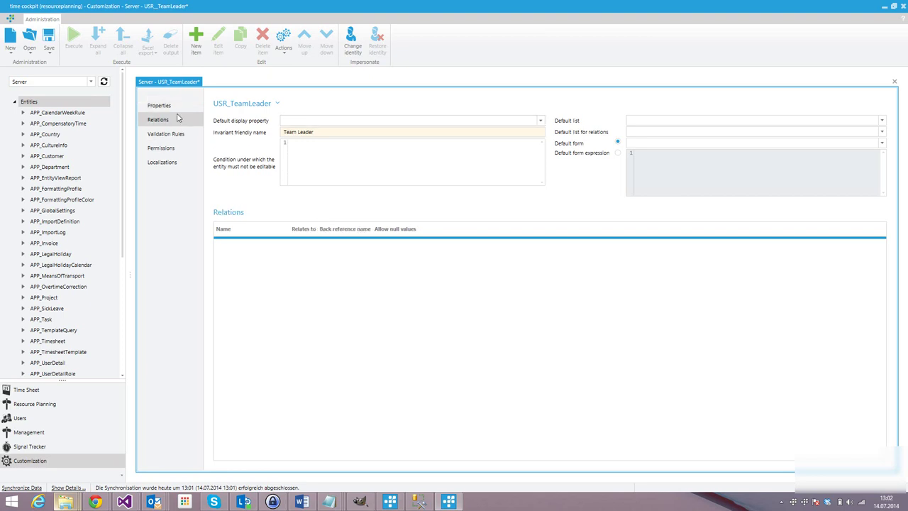
pyautogui.click(197, 49)
pyautogui.write('Department')
pyautogui.press('Tab')
pyautogui.write('Department')
pyautogui.press('Tab')
pyautogui.write('Dep')
pyautogui.press('Tab')
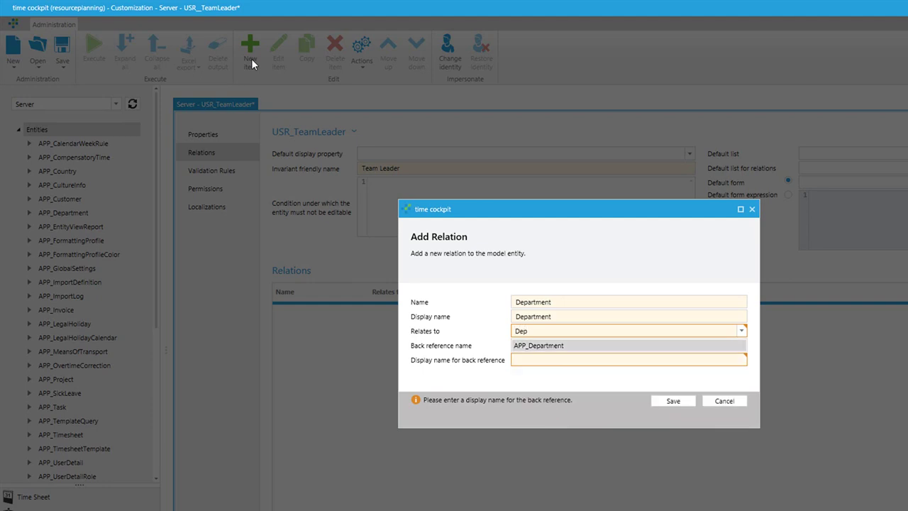
pyautogui.press('Return')
pyautogui.press('Tab')
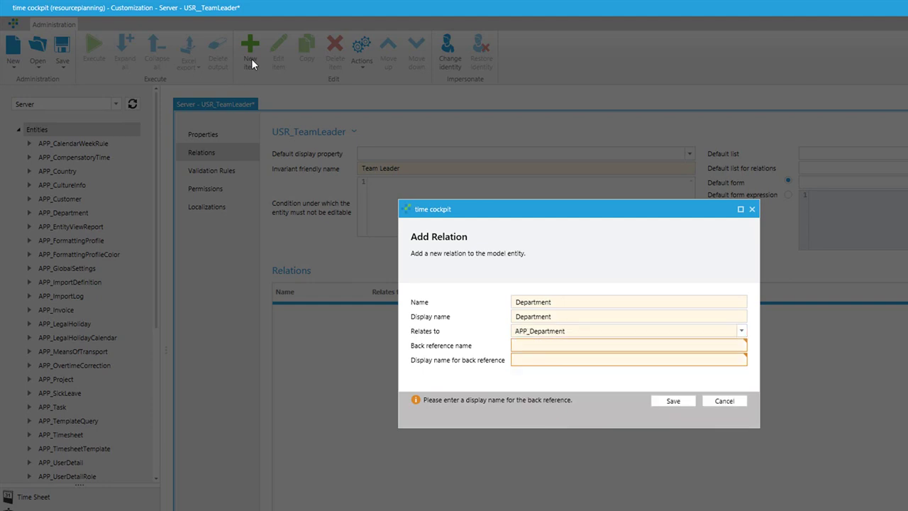
# Step: Complete the Department relation with back reference TeamLeaders, displayed as Team Leaders, and disallow null values for it
pyautogui.write('TeamL')
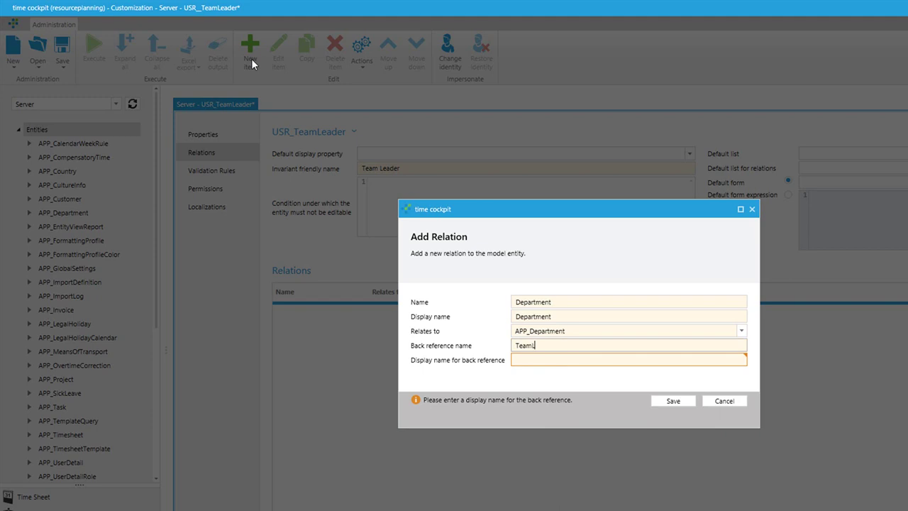
pyautogui.write('eaders')
pyautogui.press('Tab')
pyautogui.write('Team Le')
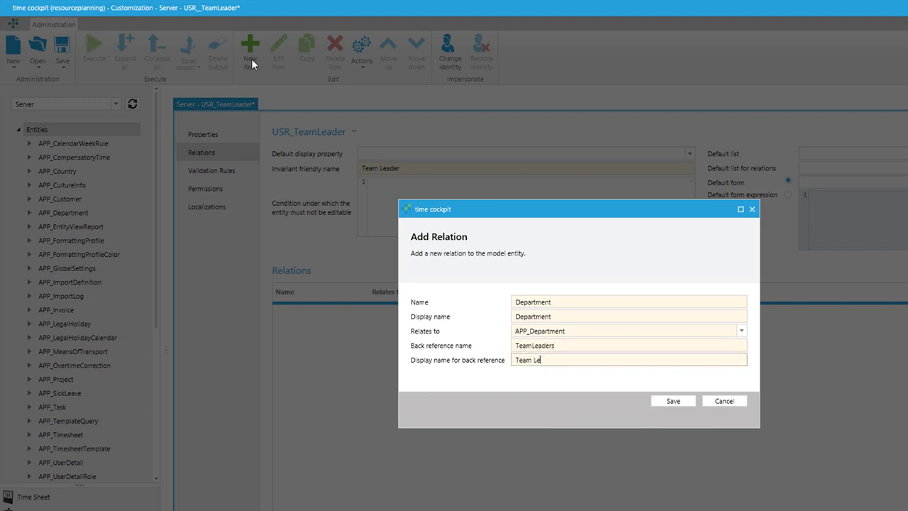
pyautogui.write('aders')
pyautogui.press('Return')
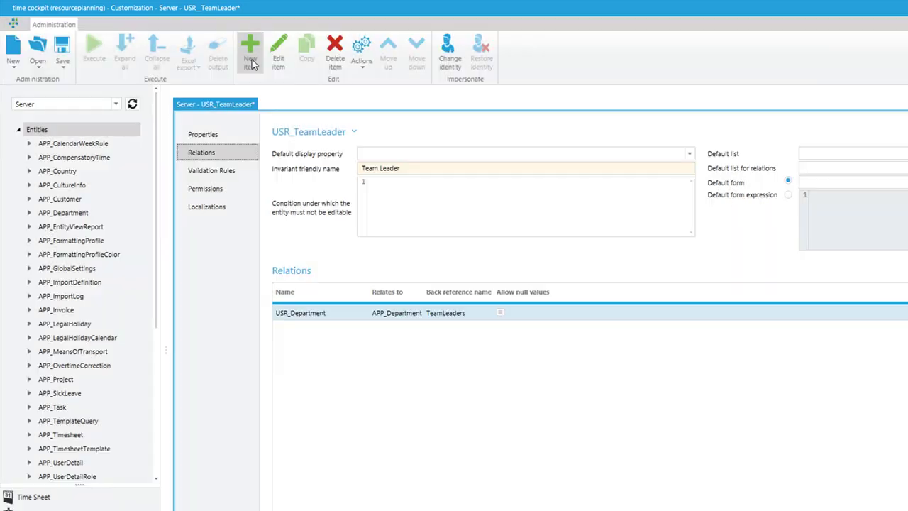
pyautogui.click(342, 317)
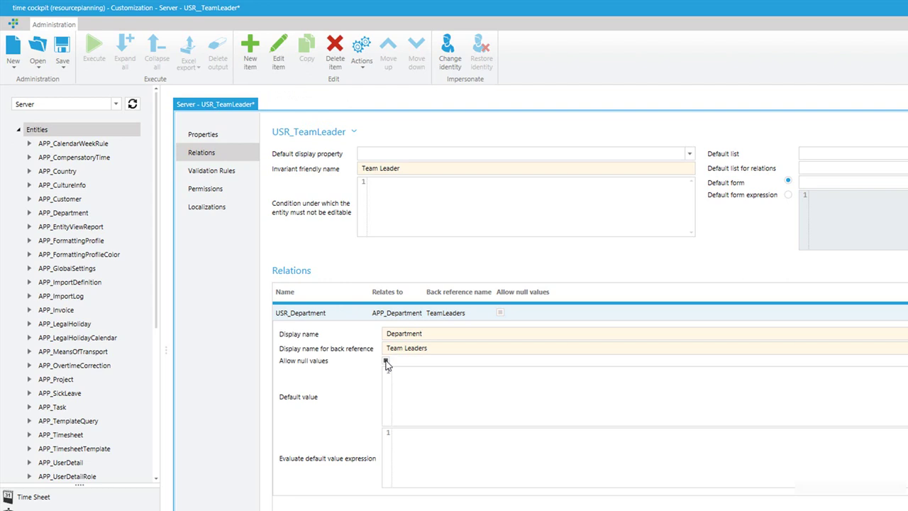
pyautogui.click(386, 361)
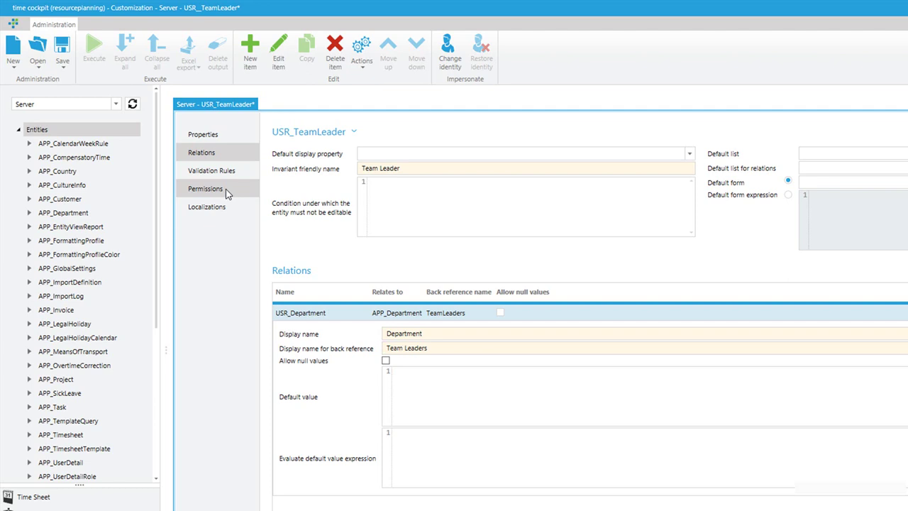
# Step: Start a second relation named TeamLeaderUser with the display name Team Leader, relating to APP_UserDetail
pyautogui.click(249, 51)
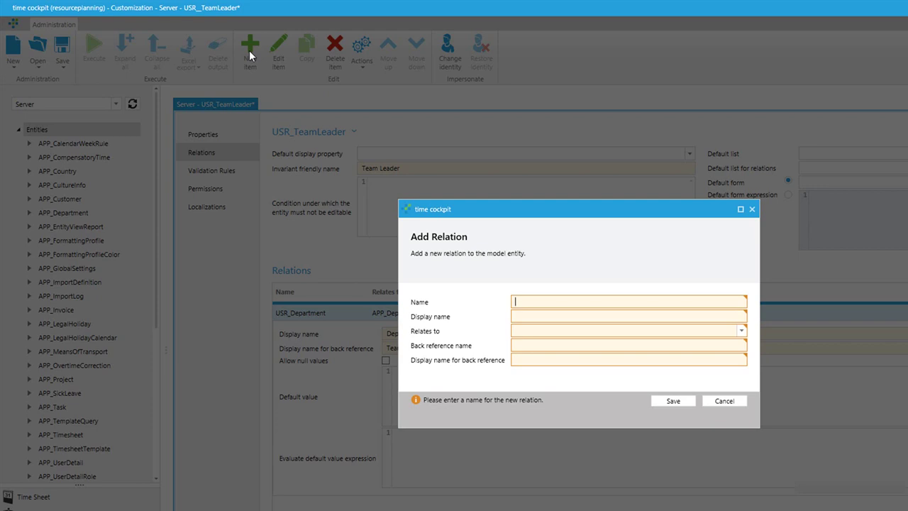
pyautogui.write('TeamLeaderUser')
pyautogui.press('Tab')
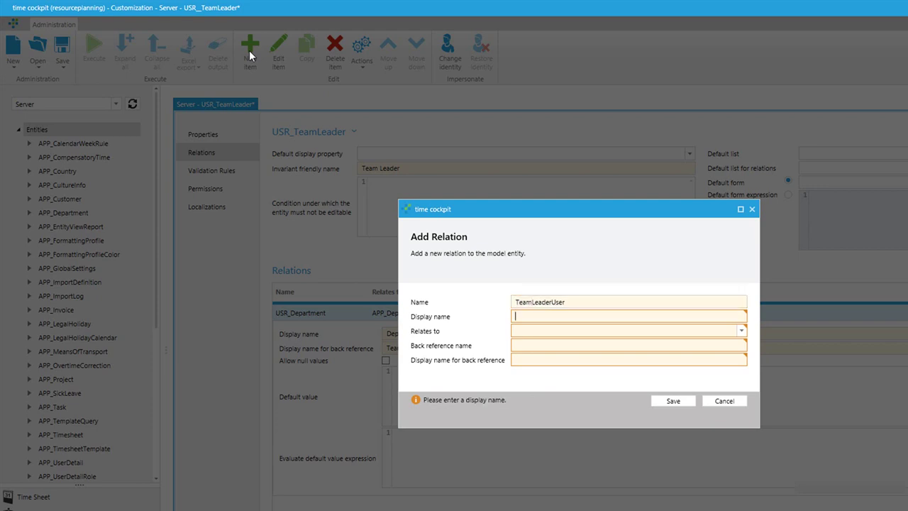
pyautogui.write('Team Leader')
pyautogui.press('Tab')
pyautogui.press('Down')
pyautogui.press('Return')
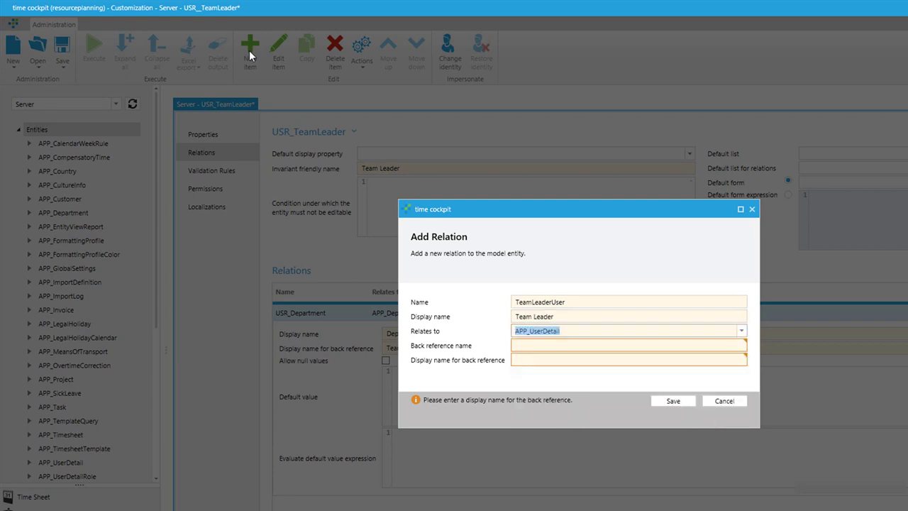
# Step: Set the TeamLeaderUser relation's back reference name to TeamLeaders and its display name to Team Leaders, and save the relation
pyautogui.press('Tab')
pyautogui.write('Team')
pyautogui.press('BackSpace')
pyautogui.press('BackSpace')
pyautogui.press('BackSpace')
pyautogui.write('eamLeaders')
pyautogui.press('Tab')
pyautogui.write('Team Leaders')
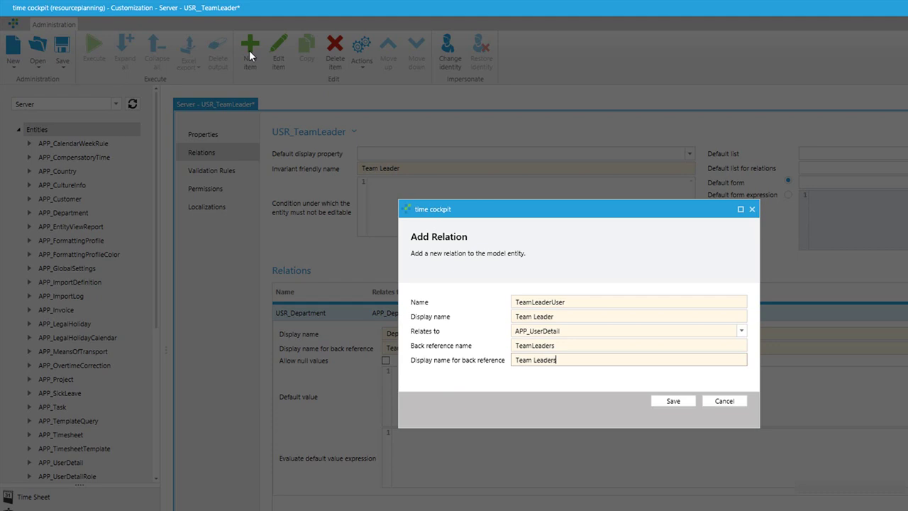
pyautogui.press('Return')
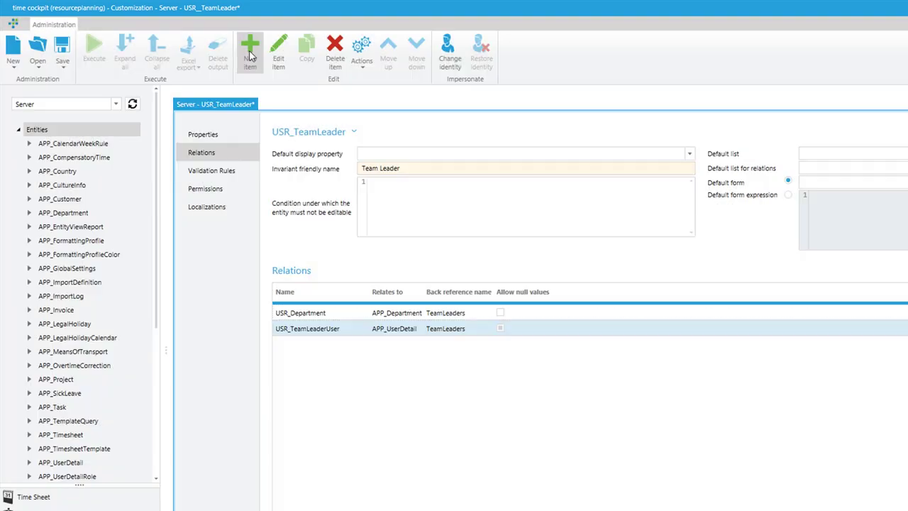
# Step: Disallow null values for the USR_TeamLeaderUser relation and collapse its details
pyautogui.click(331, 331)
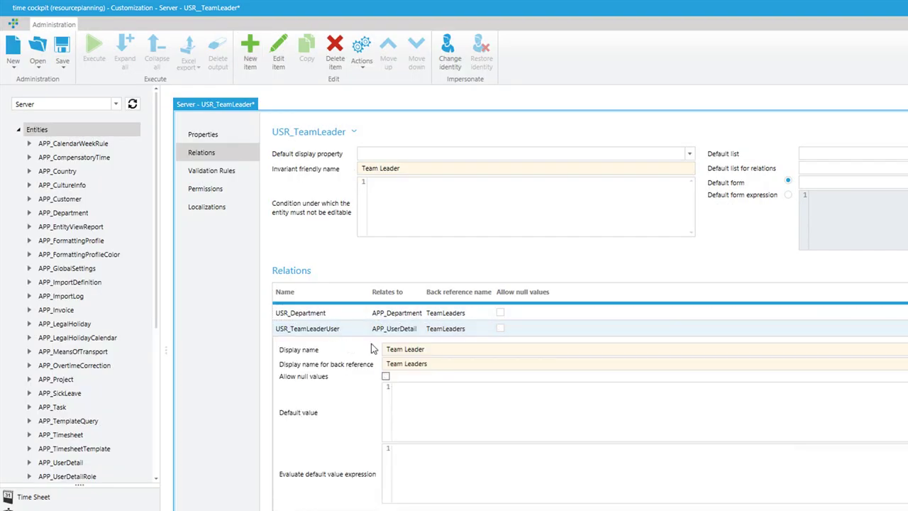
pyautogui.click(308, 331)
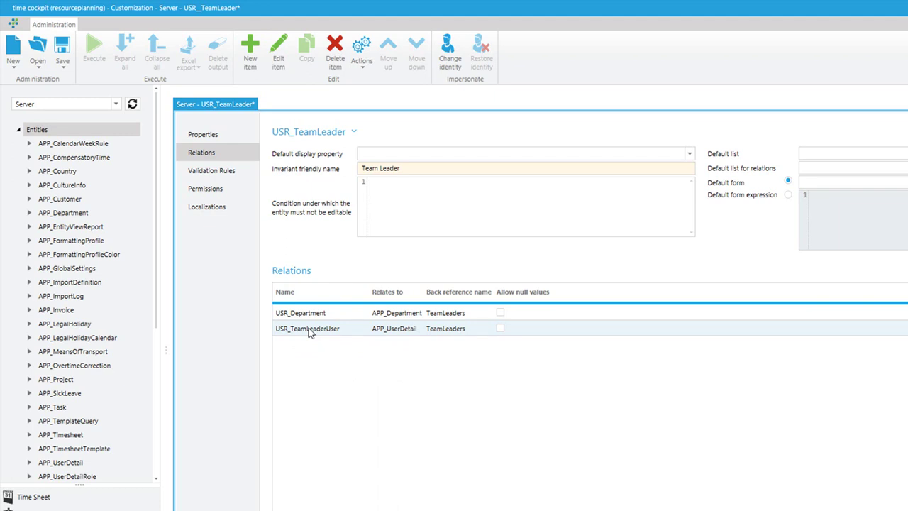
pyautogui.click(308, 330)
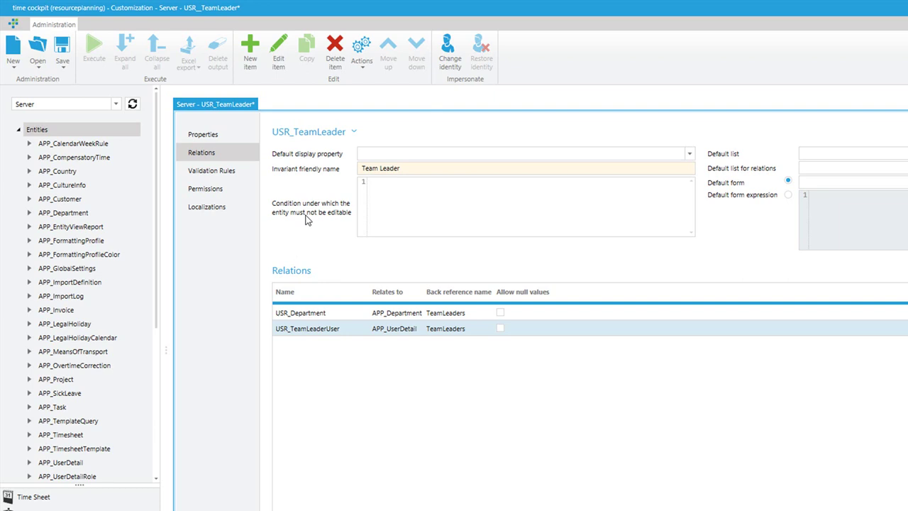
# Step: Add a permission named OnlyAdminsCanChangeTeamLeaders to the entity, applying to USR_TeamLeader
pyautogui.click(226, 188)
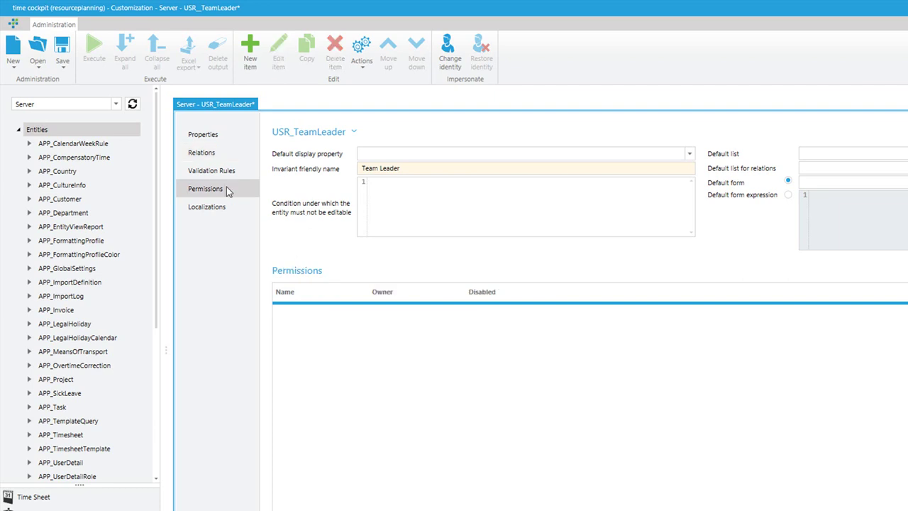
pyautogui.click(251, 64)
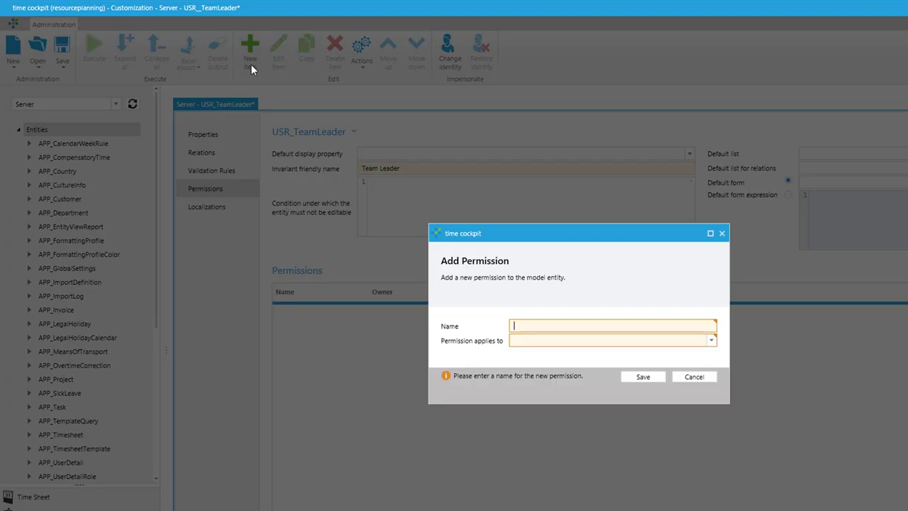
pyautogui.write('OnlyAdminsCanChangeTeamLeaders')
pyautogui.press('Tab')
pyautogui.write('TeamL')
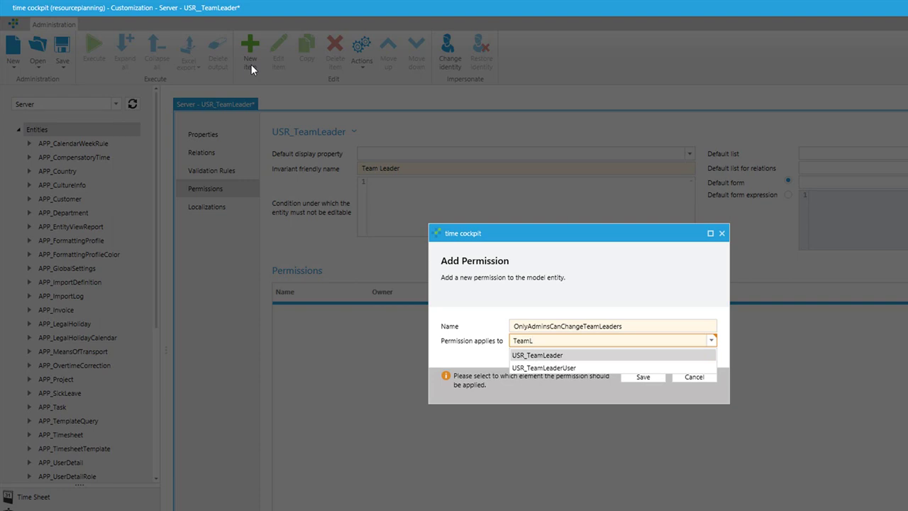
pyautogui.press('Return')
pyautogui.click(642, 377)
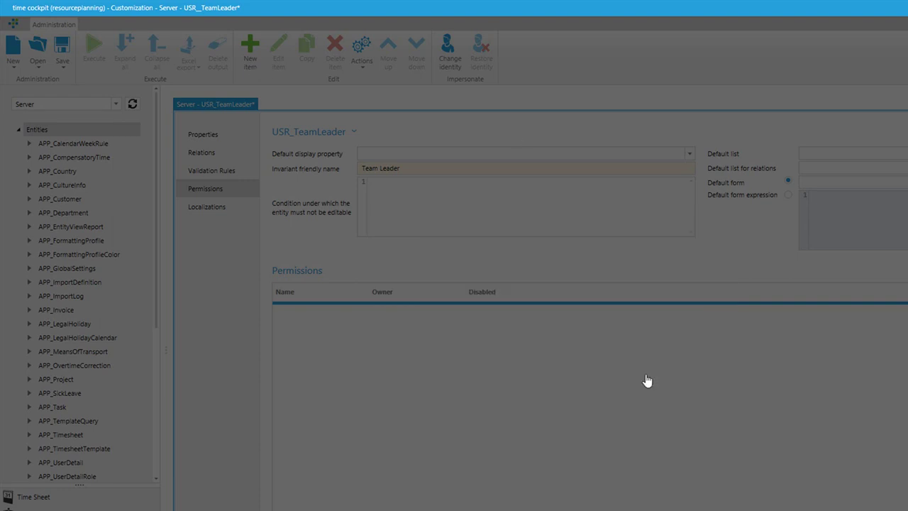
# Step: Expand the new permission's details and set its type to Write, keeping the admin role condition
pyautogui.click(331, 317)
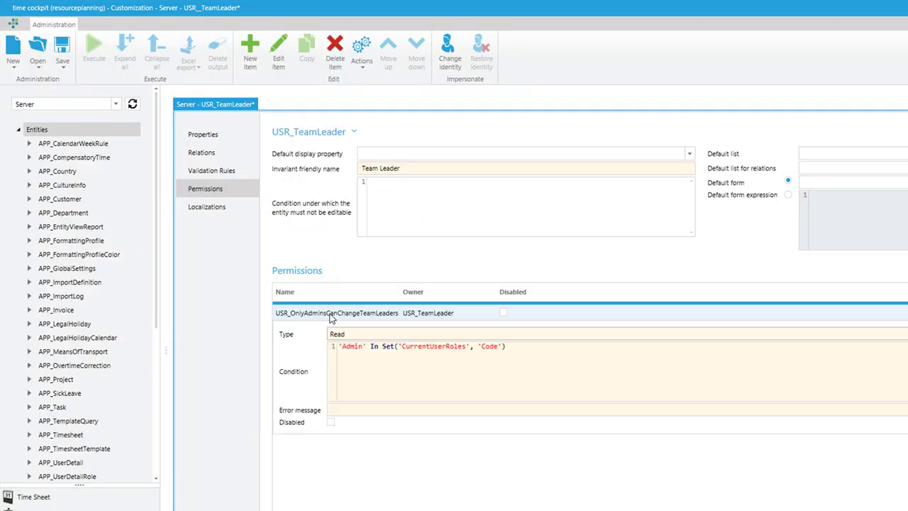
pyautogui.click(379, 363)
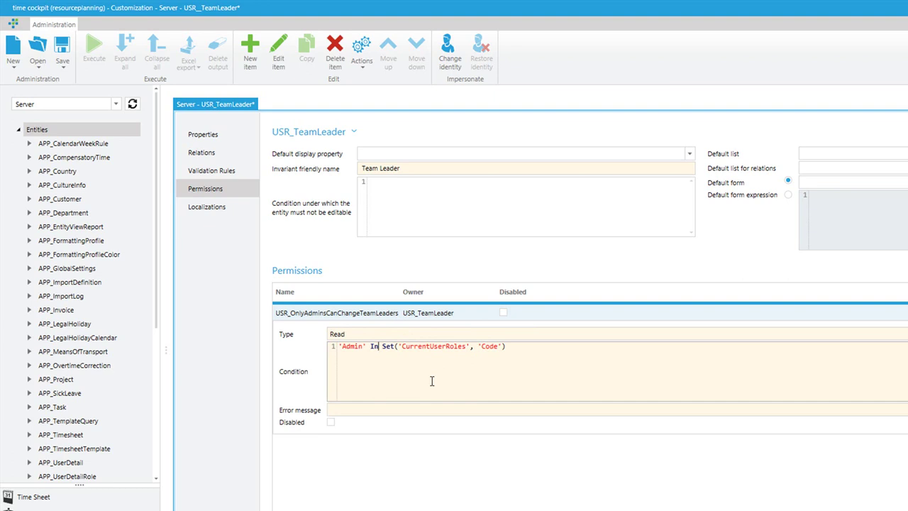
pyautogui.click(355, 334)
pyautogui.click(338, 360)
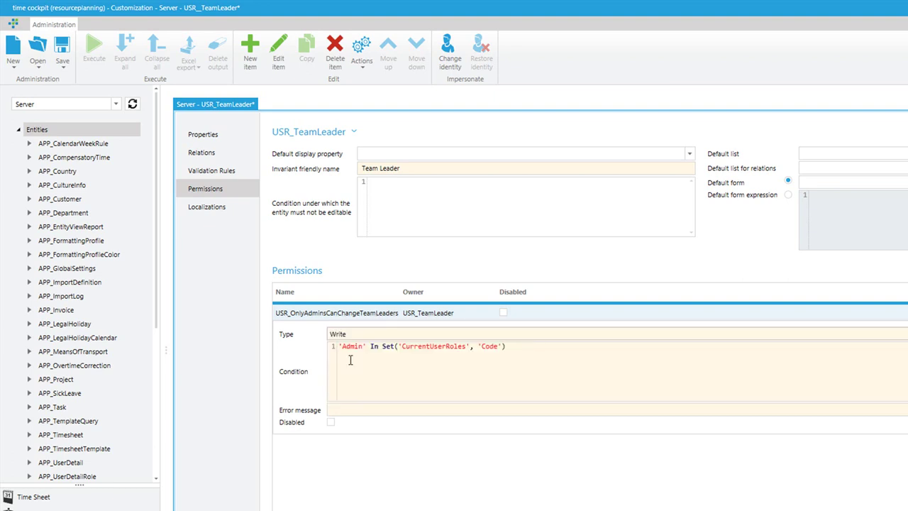
pyautogui.click(381, 363)
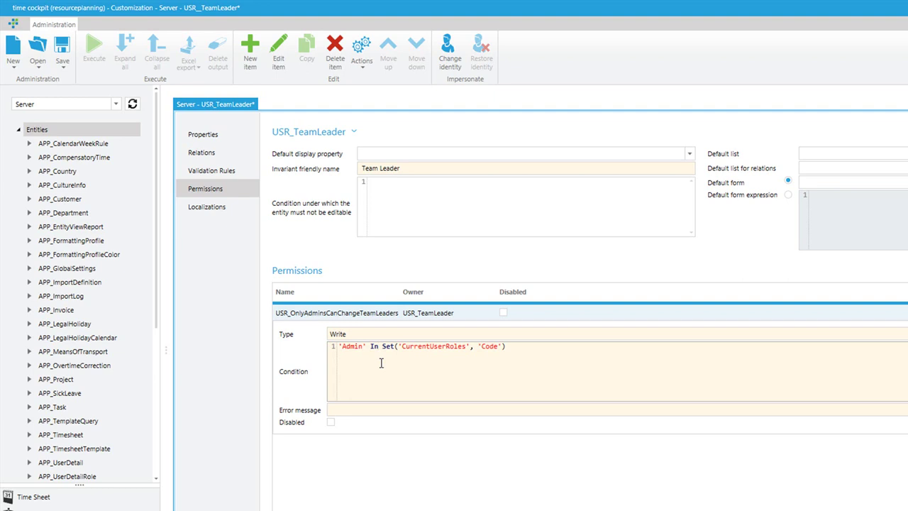
# Step: Set the permission's error message to "Only admins can change team leader roles." and save the entity
pyautogui.click(62, 44)
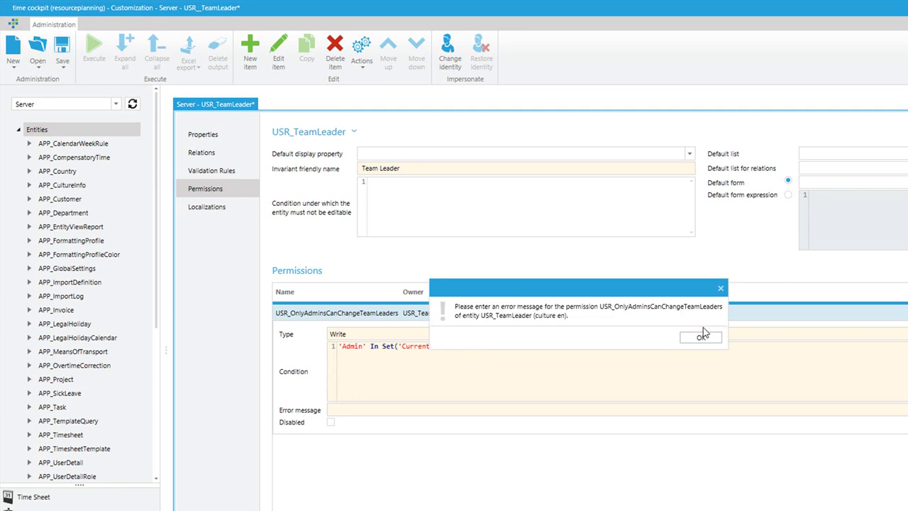
pyautogui.click(701, 339)
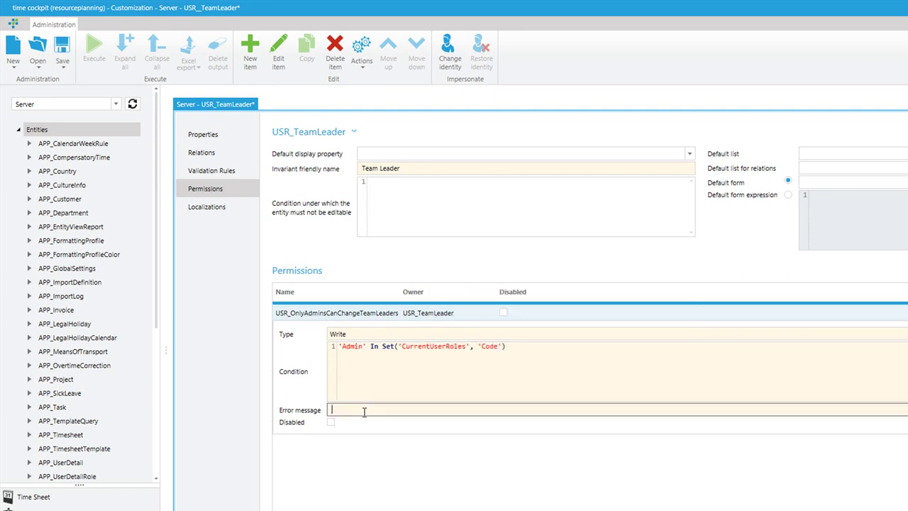
pyautogui.write('Only admins can change team leader roles.')
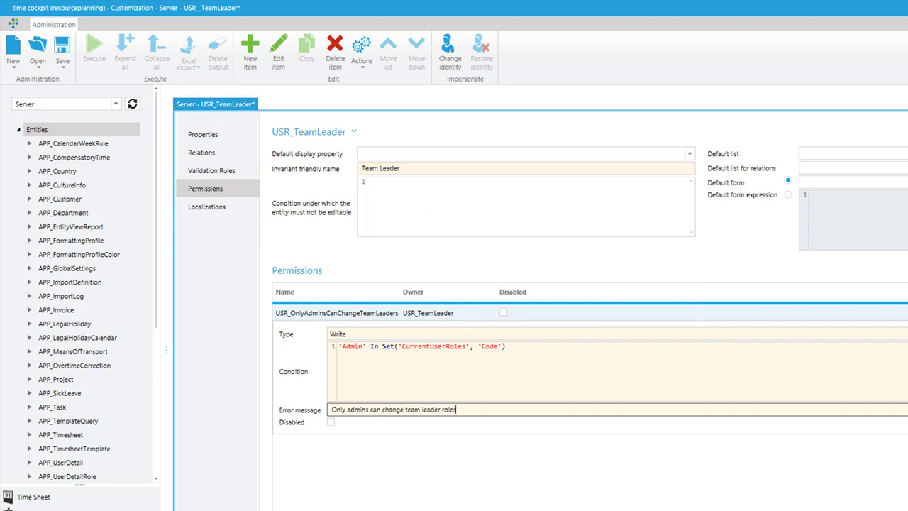
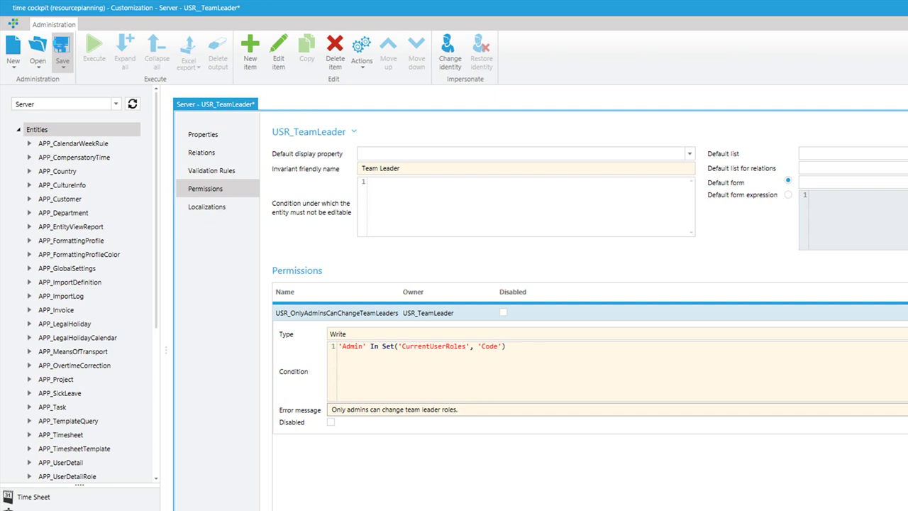
pyautogui.click(61, 48)
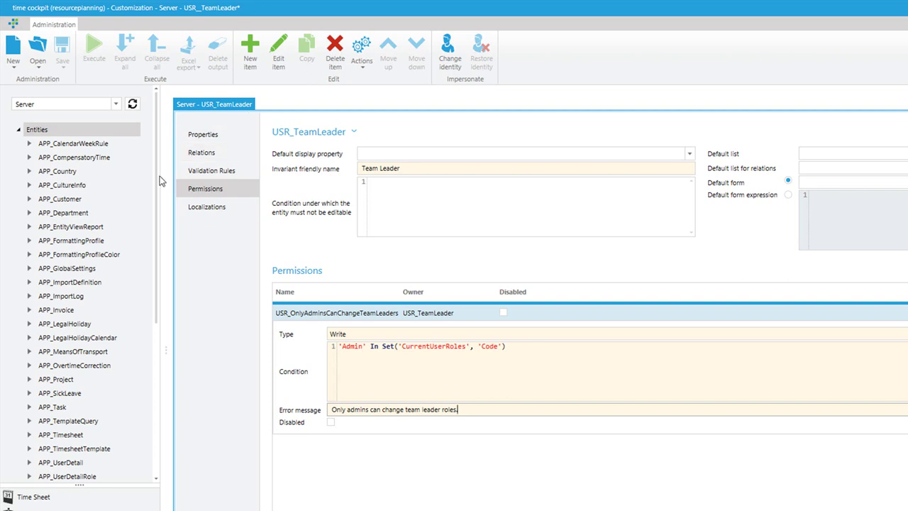
# Step: Open the data list of the USR_TeamLeader entity
pyautogui.scroll(-2, 157, 248)
pyautogui.scroll(-3, 156, 263)
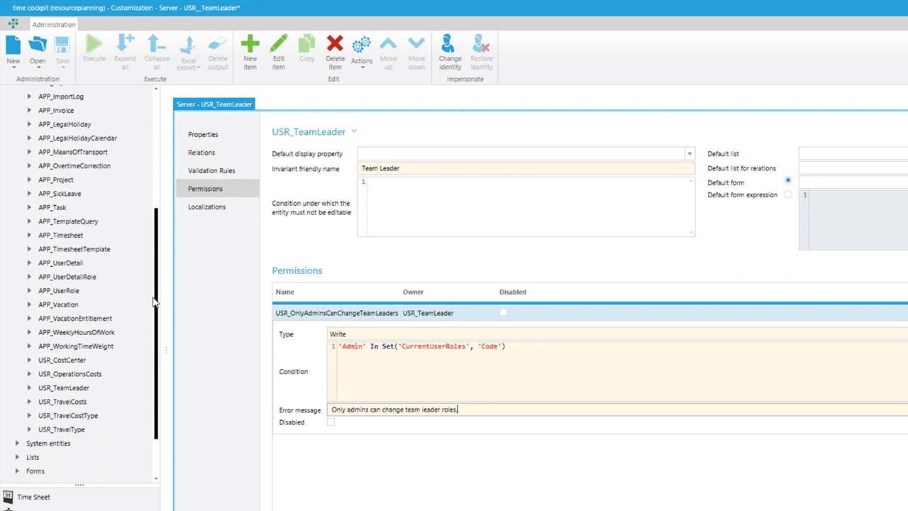
pyautogui.rightClick(70, 388)
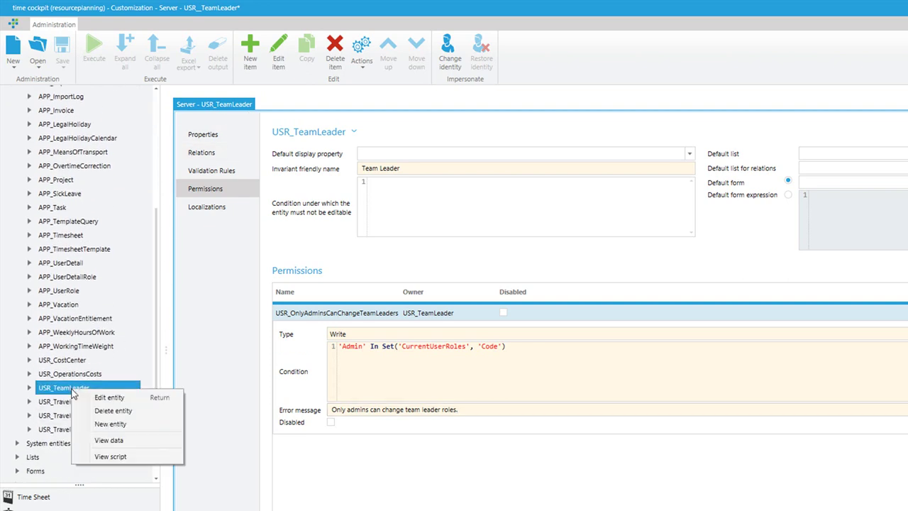
pyautogui.click(106, 440)
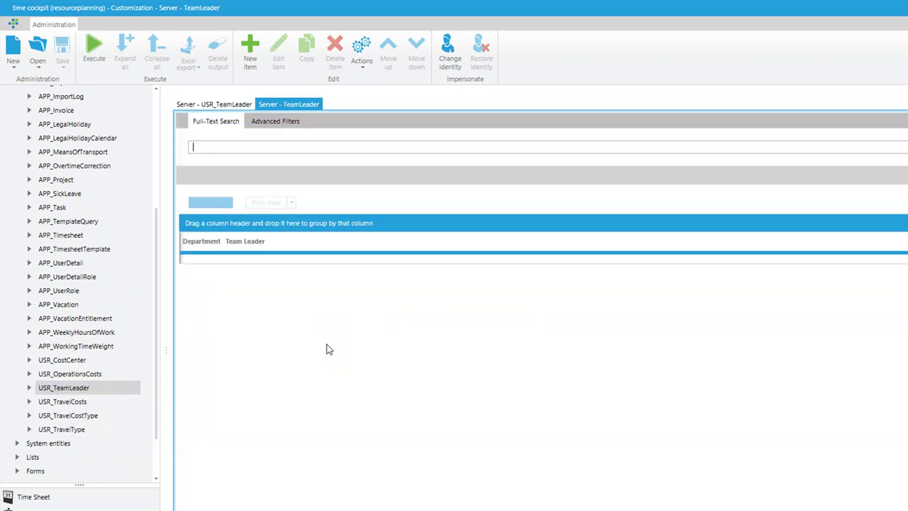
# Step: Create a team leader record for Dept. A with the first person offered as team leader, and save it
pyautogui.click(259, 57)
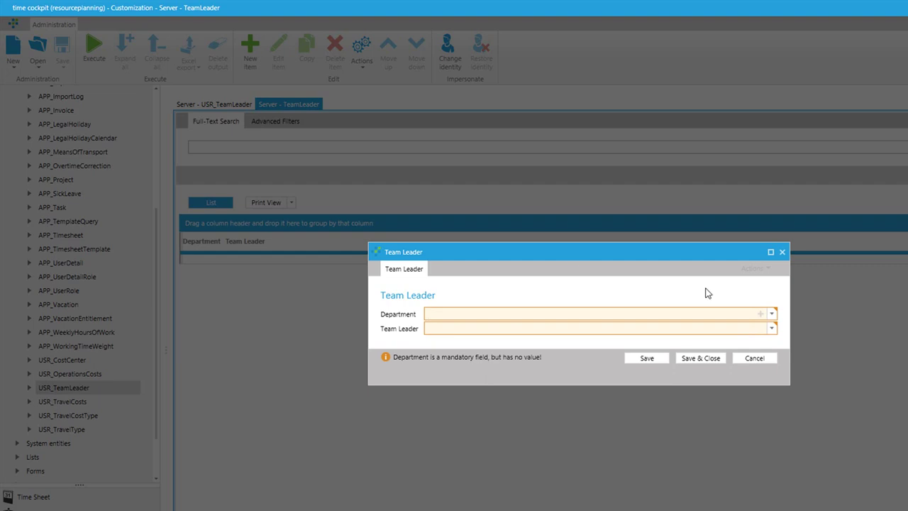
pyautogui.write('A')
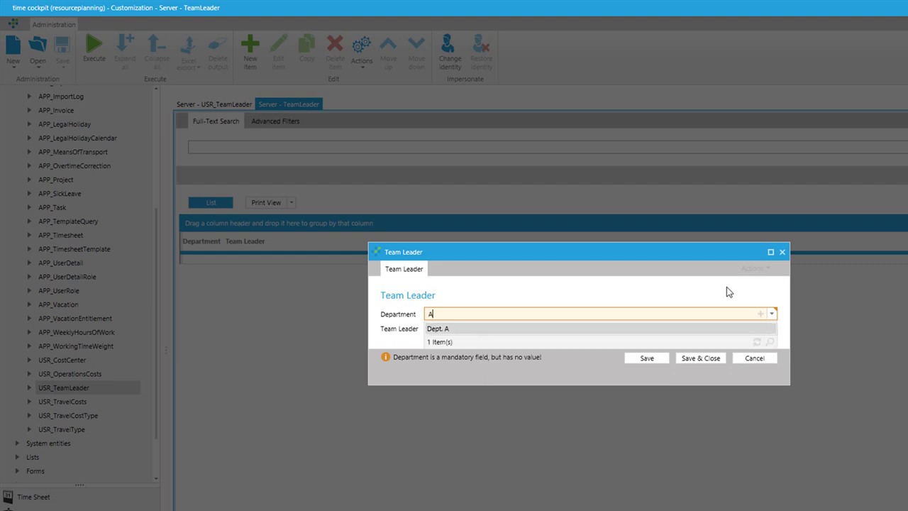
pyautogui.press('Tab')
pyautogui.click(772, 330)
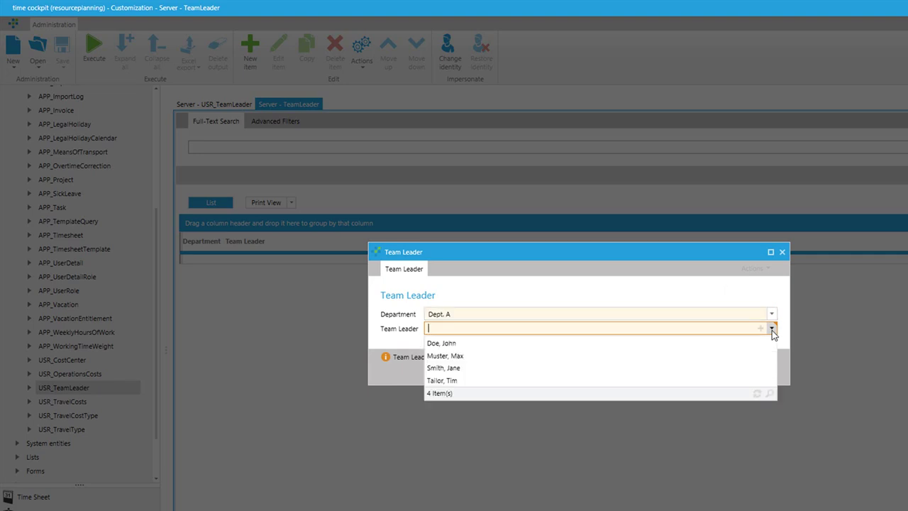
pyautogui.click(533, 346)
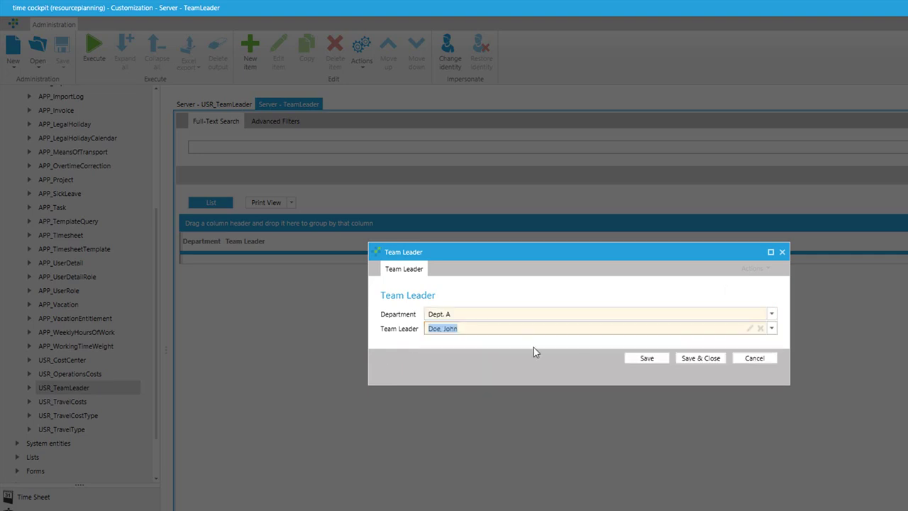
pyautogui.click(699, 357)
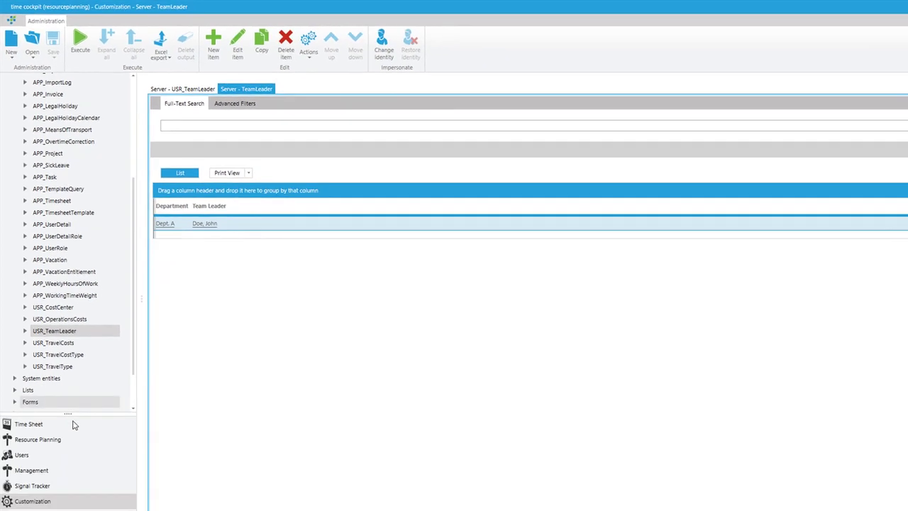
# Step: In the Users module, refresh and close the outdated Departments list, and open User Details to check each person's department
pyautogui.click(22, 455)
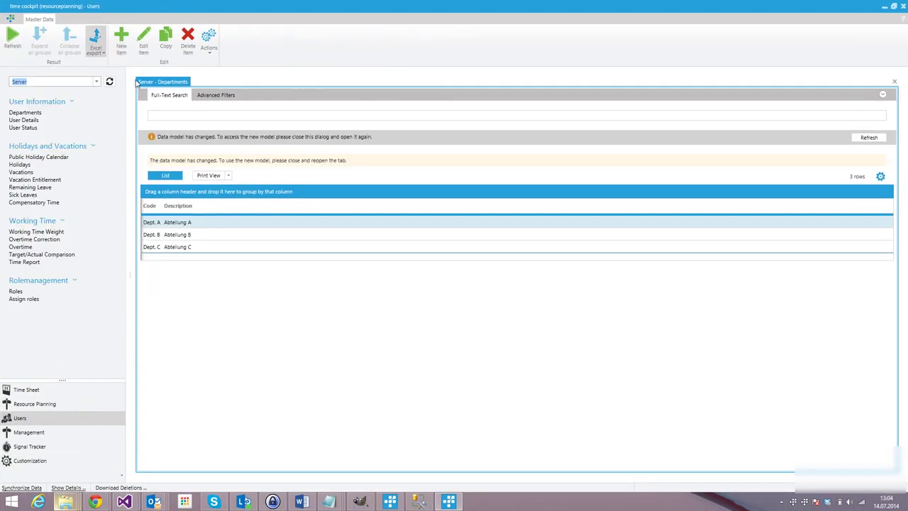
pyautogui.click(860, 138)
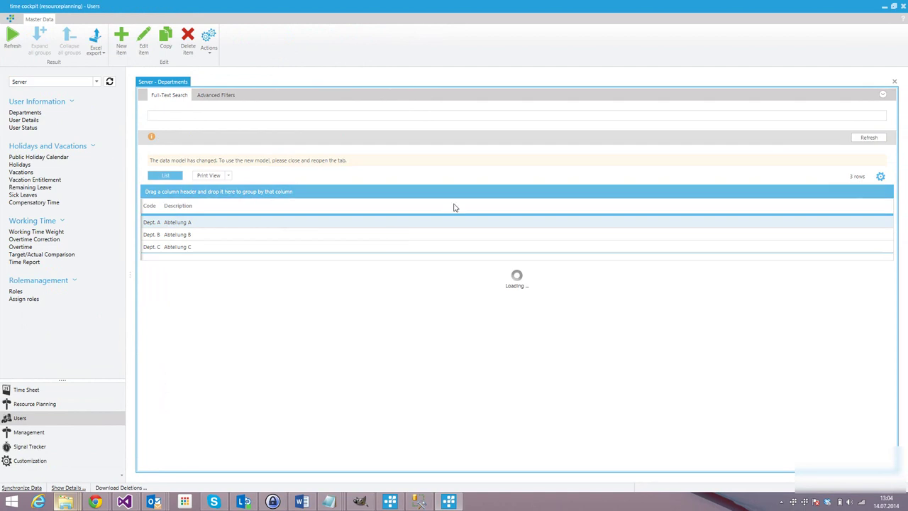
pyautogui.click(894, 81)
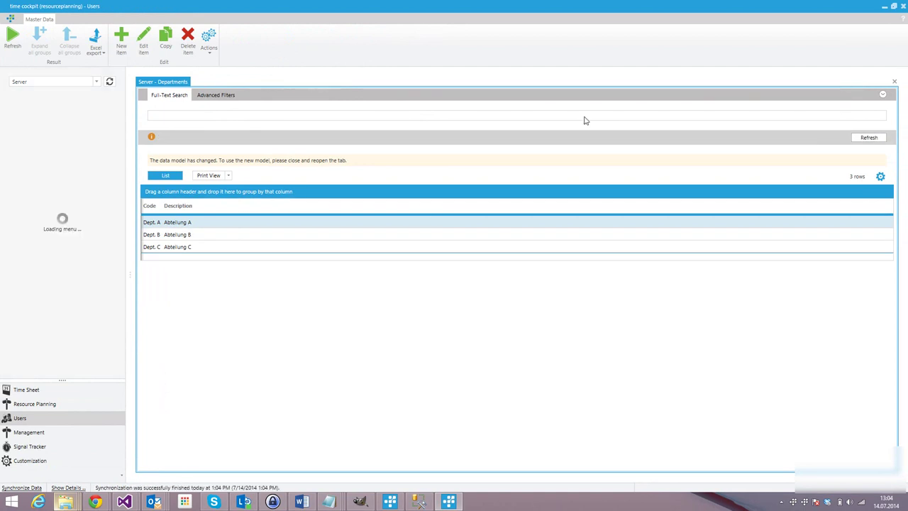
pyautogui.click(29, 121)
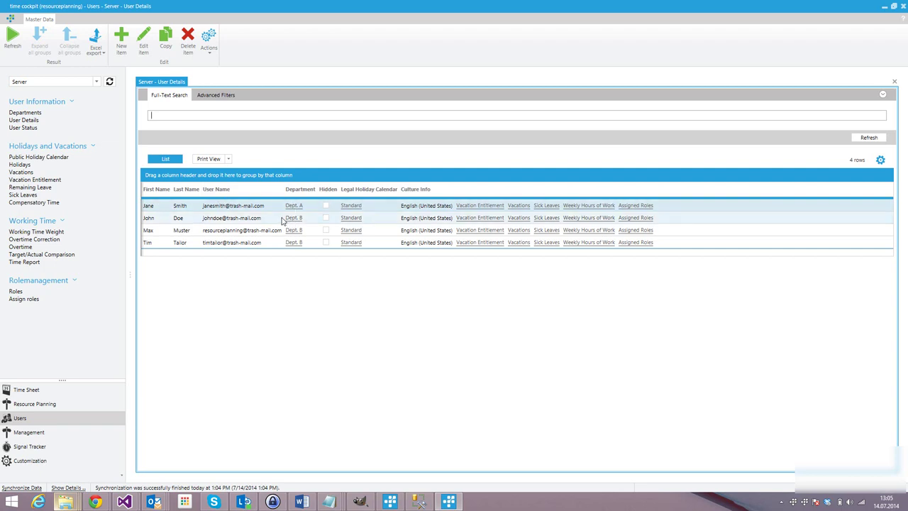
# Step: Return to the TeamLeader data list in Customization, set the existing record's department to Dept. B, and save it
pyautogui.click(228, 208)
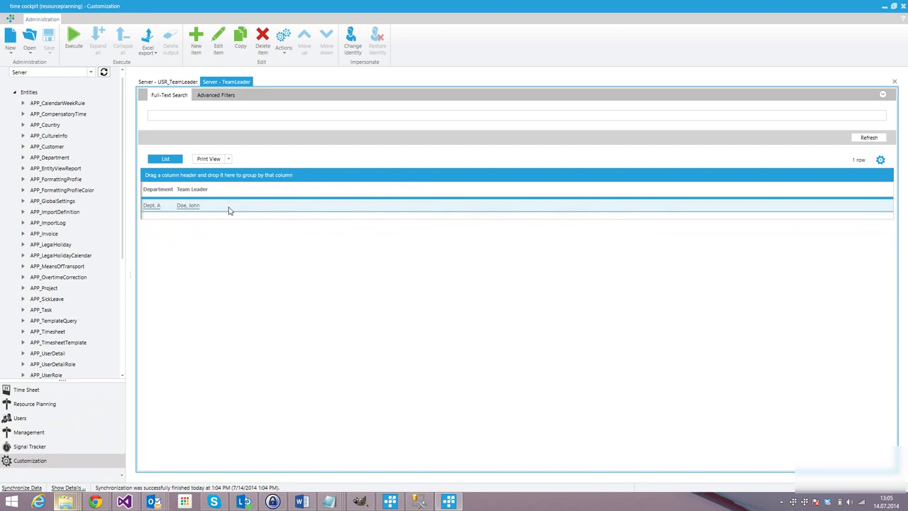
pyautogui.doubleClick(230, 208)
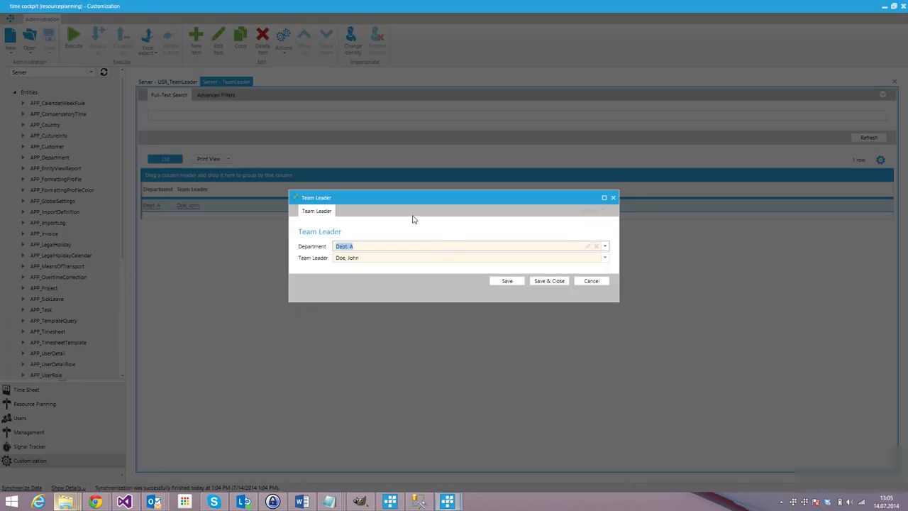
pyautogui.click(605, 246)
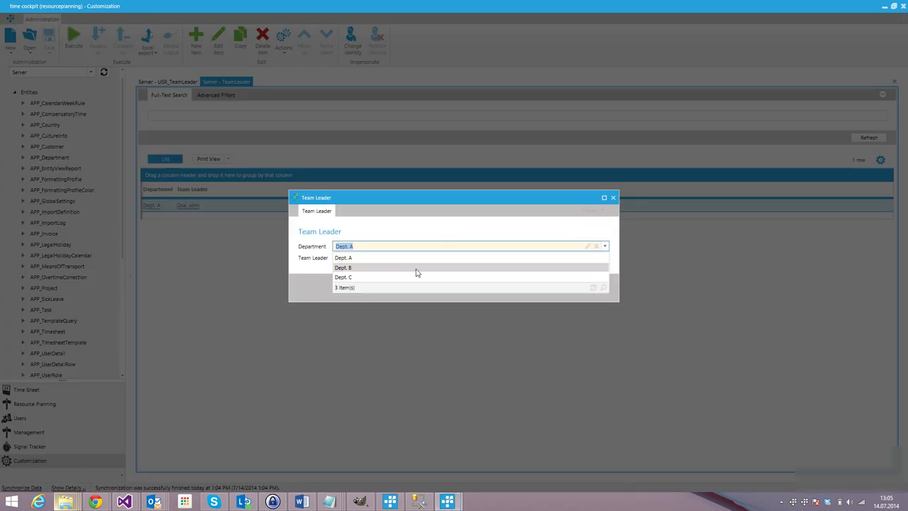
pyautogui.click(375, 269)
pyautogui.click(540, 285)
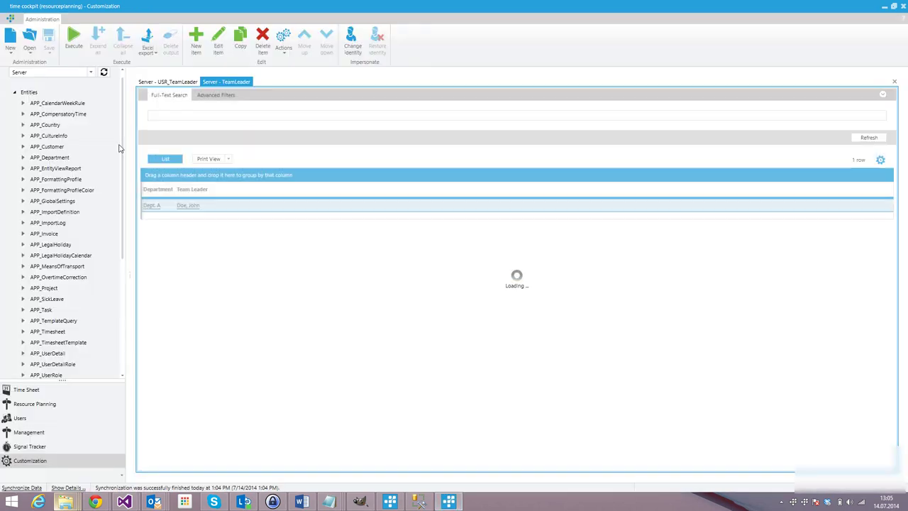
# Step: Add a second team leader record for Dept. A, choosing the person who belongs to that department, and save it
pyautogui.click(196, 39)
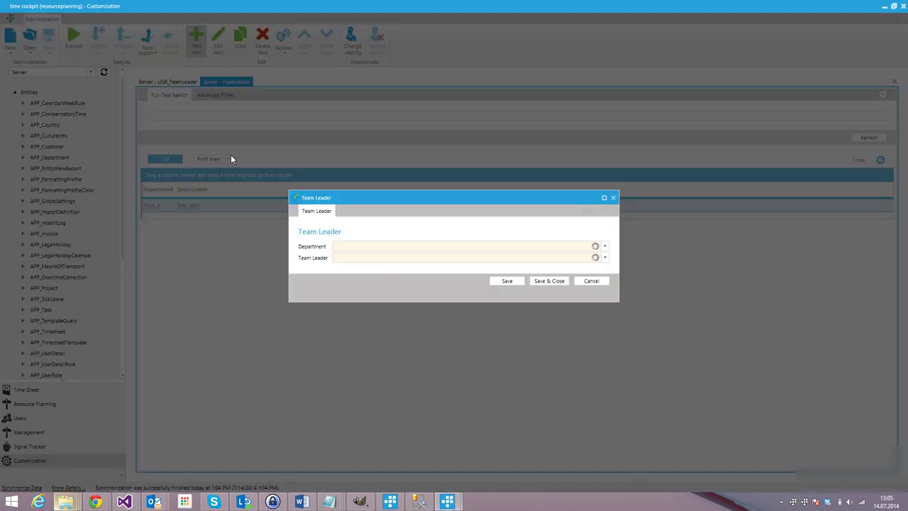
pyautogui.write('A')
pyautogui.press('Return')
pyautogui.press('Tab')
pyautogui.write('Jan')
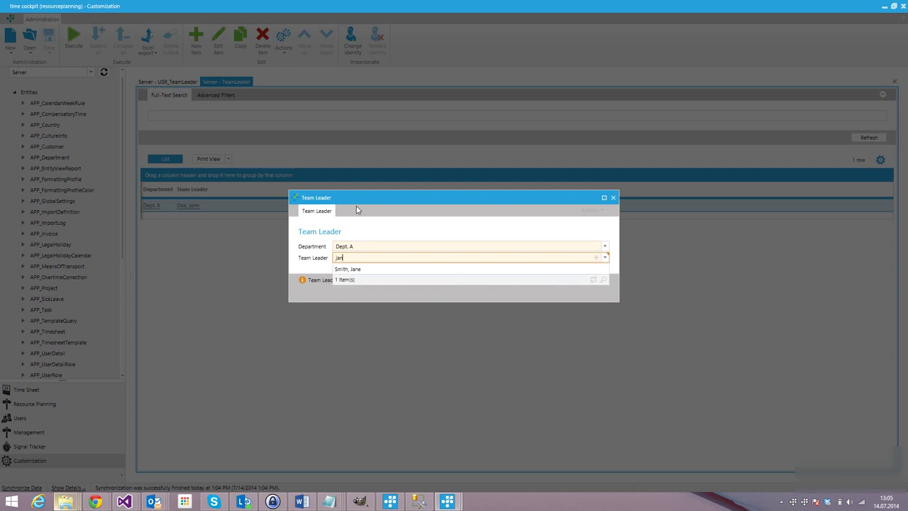
pyautogui.press('Return')
pyautogui.press('Return')
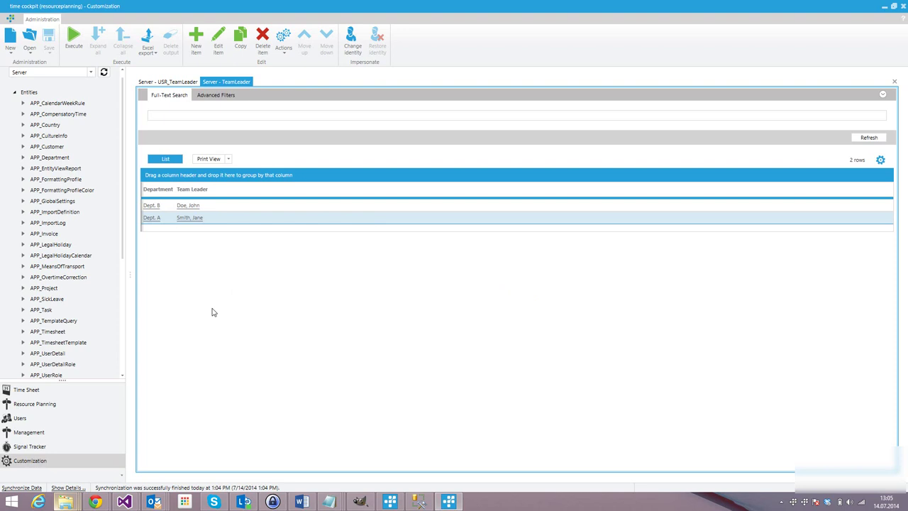
# Step: Close the TeamLeader data list and entity definition, and view the data of the APP_Department entity
pyautogui.click(895, 82)
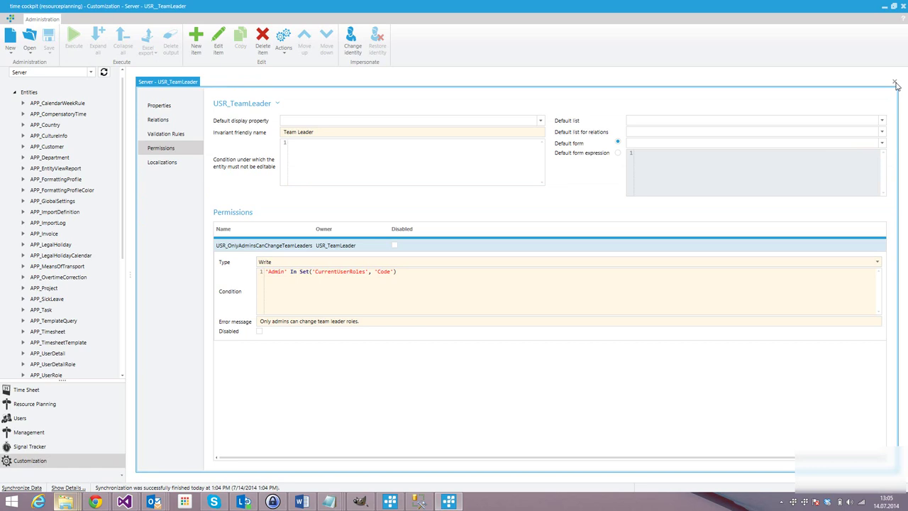
pyautogui.click(895, 82)
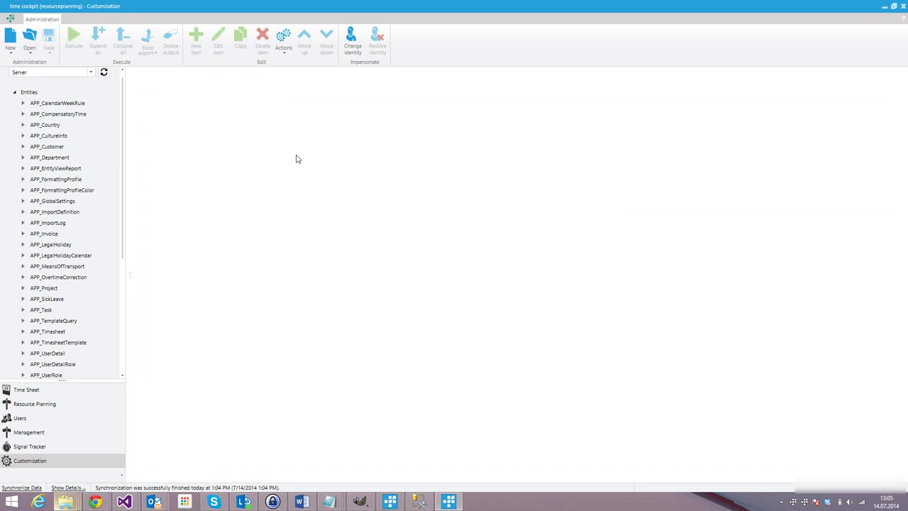
pyautogui.rightClick(60, 159)
pyautogui.click(92, 198)
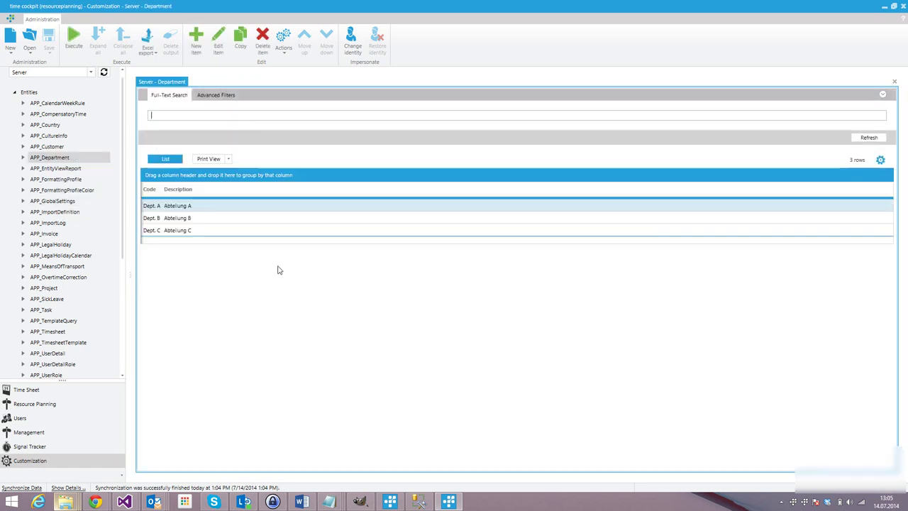
# Step: Inspect the form of the Dept. B record without changing it, and close the Department data list
pyautogui.doubleClick(219, 219)
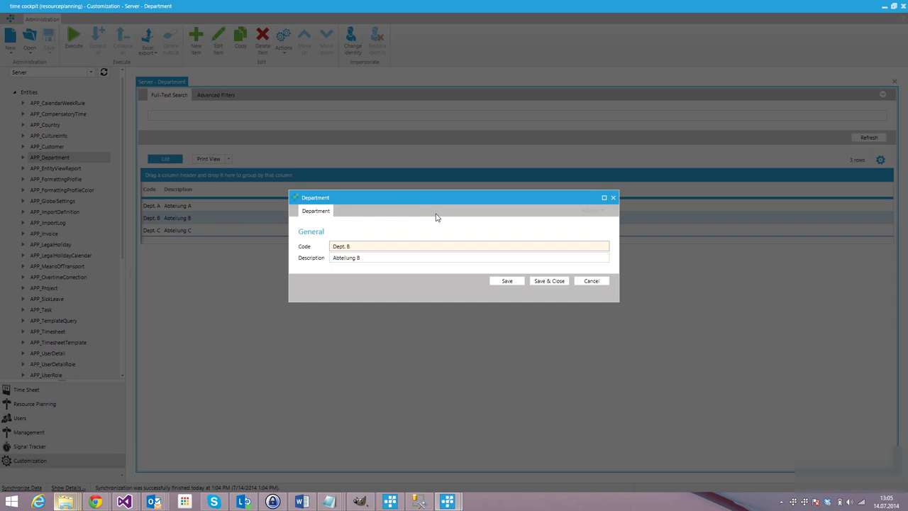
pyautogui.click(592, 282)
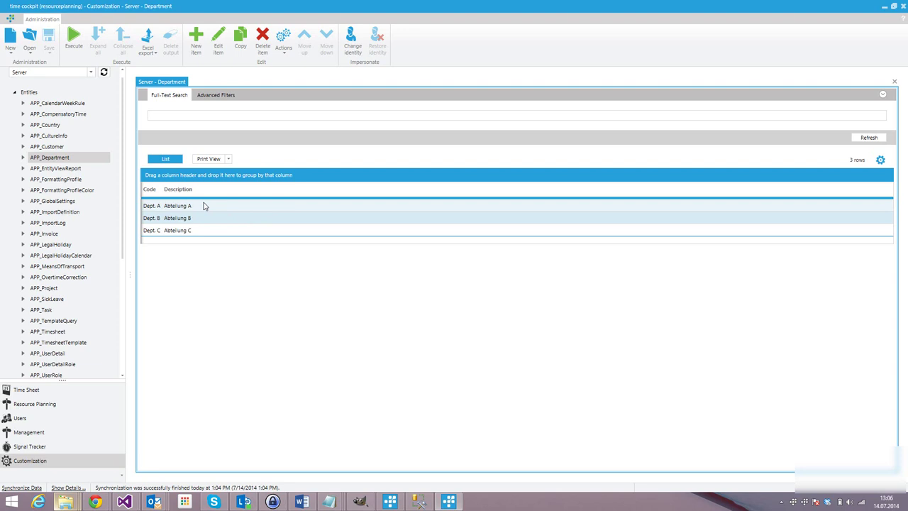
pyautogui.click(895, 83)
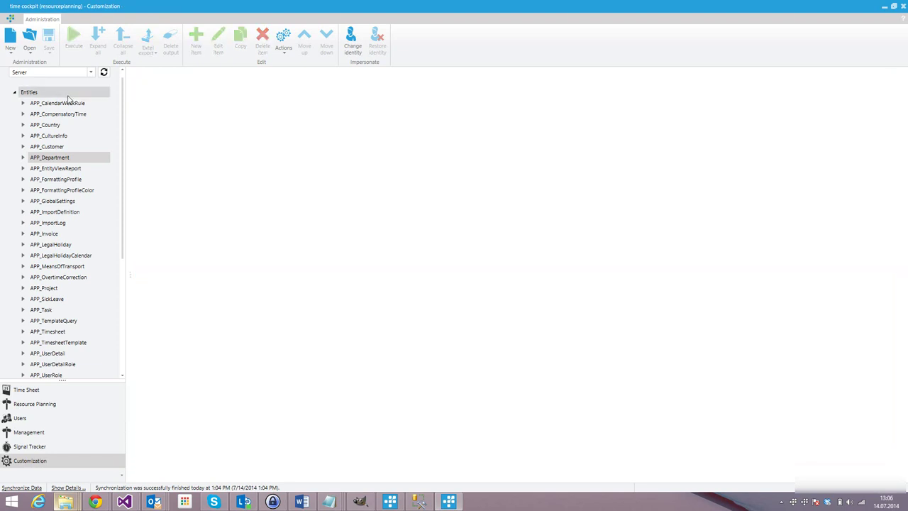
# Step: Create a new list named CustomDepartmentList for the APP_Department entity
pyautogui.click(14, 92)
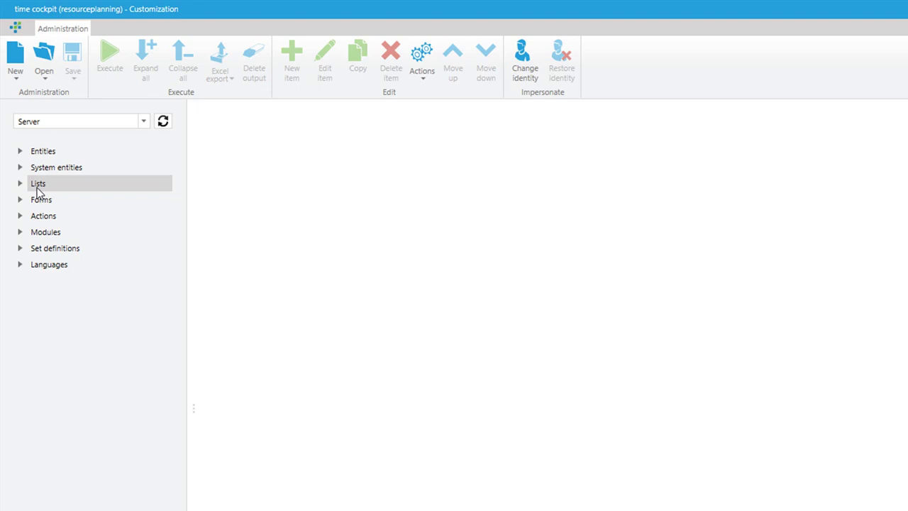
pyautogui.rightClick(37, 188)
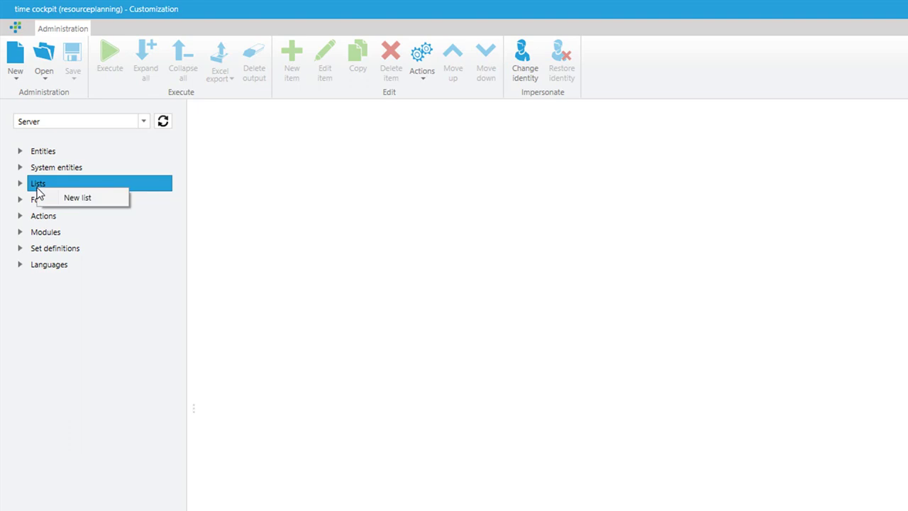
pyautogui.click(63, 201)
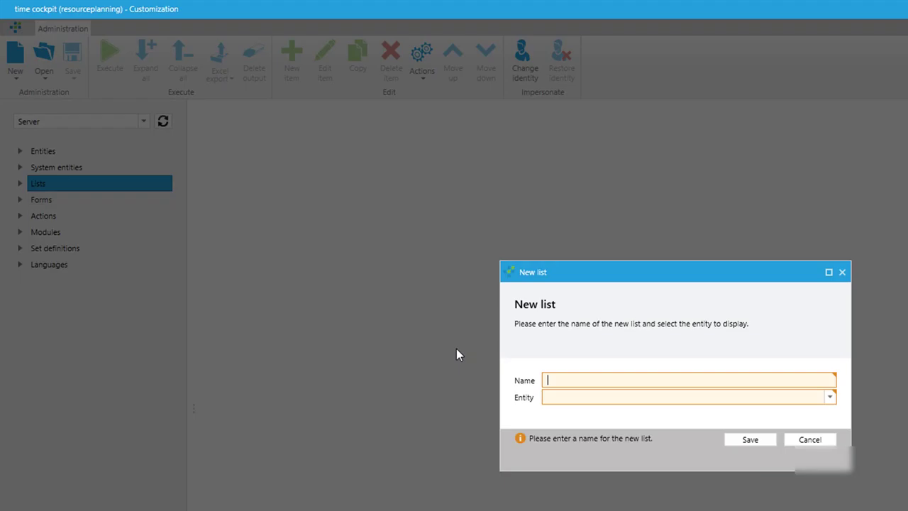
pyautogui.write('Cus')
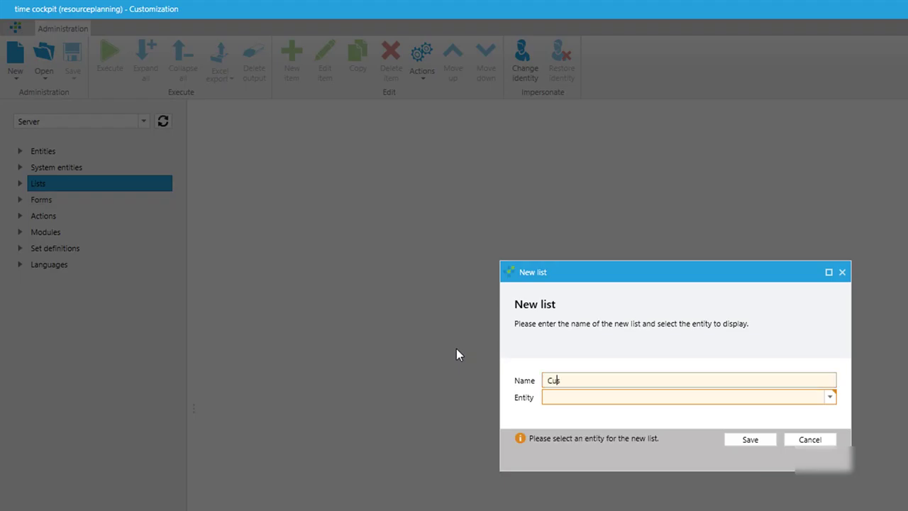
pyautogui.write('tomDepartmentList')
pyautogui.press('Tab')
pyautogui.write('dep')
pyautogui.press('Down')
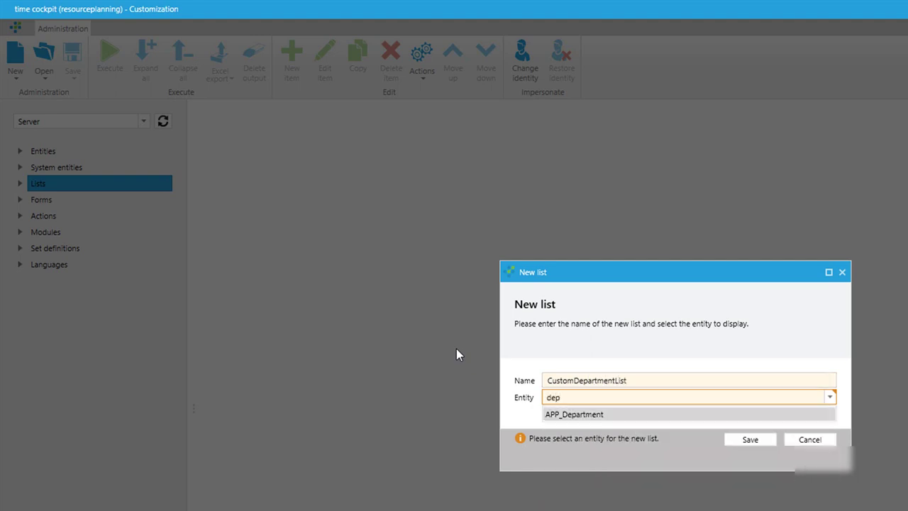
pyautogui.press('Return')
pyautogui.press('Return')
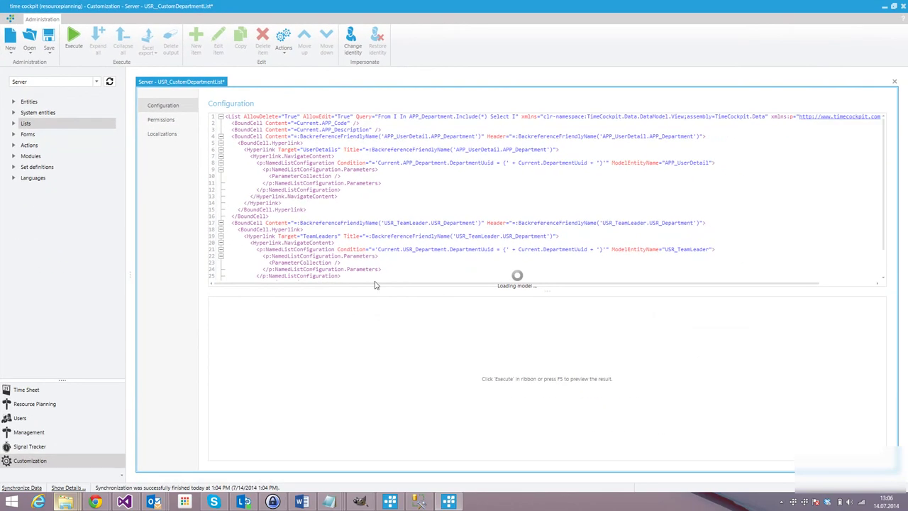
# Step: Execute the custom list in an enlarged preview area and collapse its two hyperlink BoundCell blocks in the configuration code
pyautogui.moveTo(365, 291); pyautogui.dragTo(366, 234)
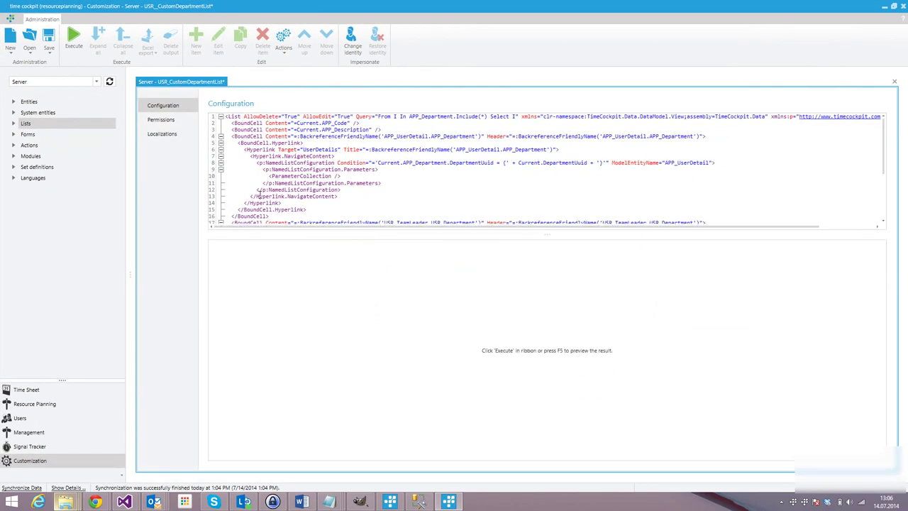
pyautogui.click(74, 46)
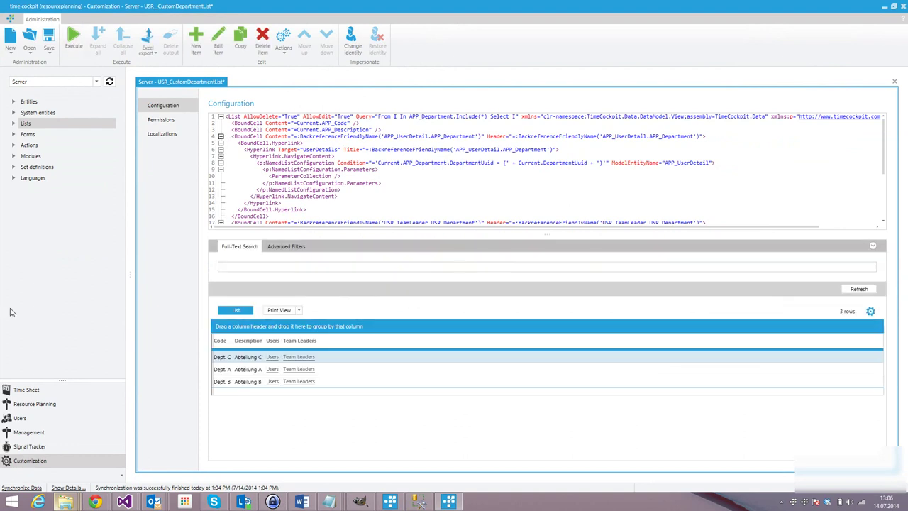
pyautogui.click(221, 136)
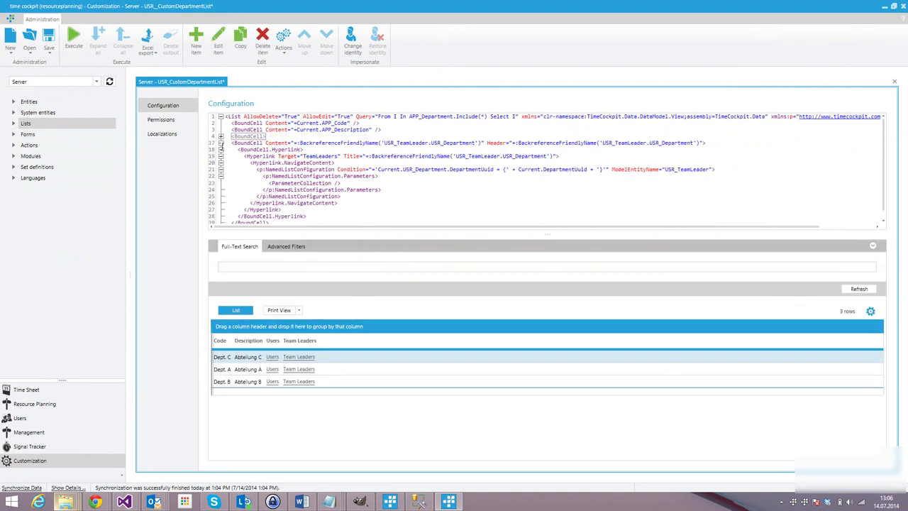
pyautogui.click(221, 142)
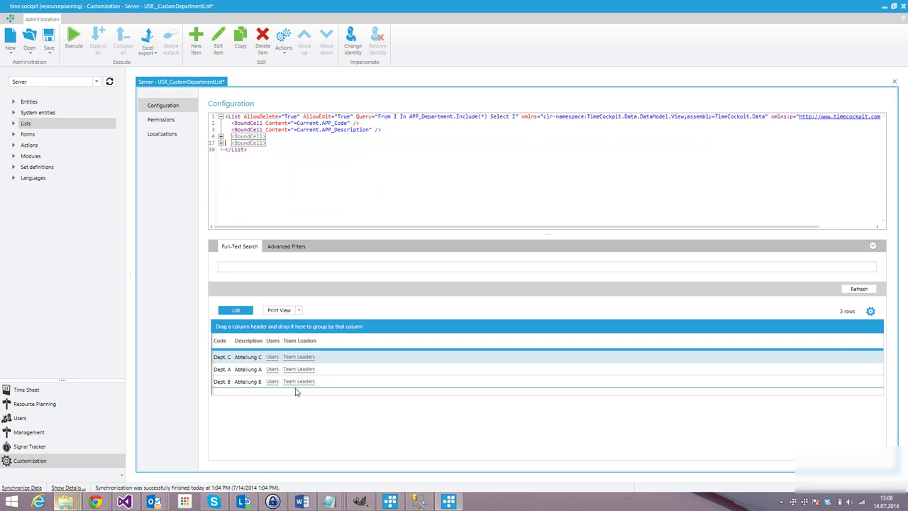
# Step: Check the Team Leaders links of Dept. C, Dept. A and Dept. B in the preview, closing each resulting list
pyautogui.click(292, 357)
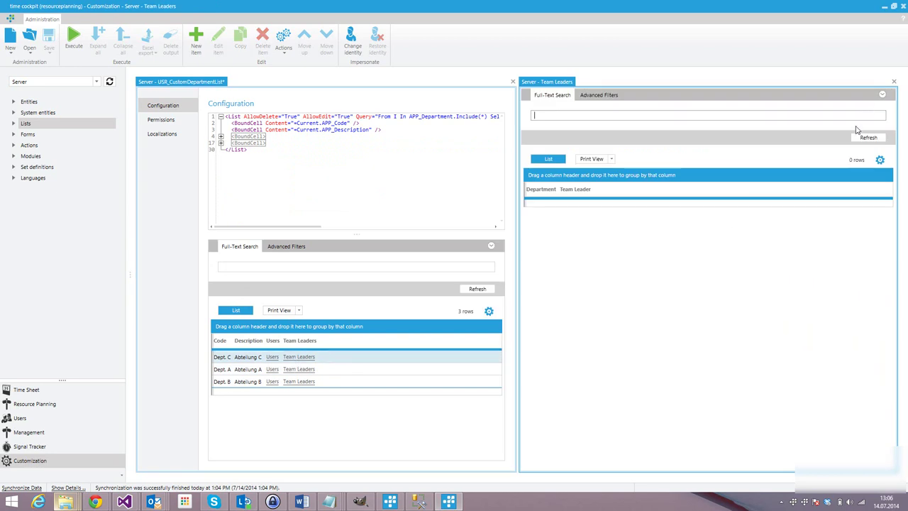
pyautogui.click(894, 82)
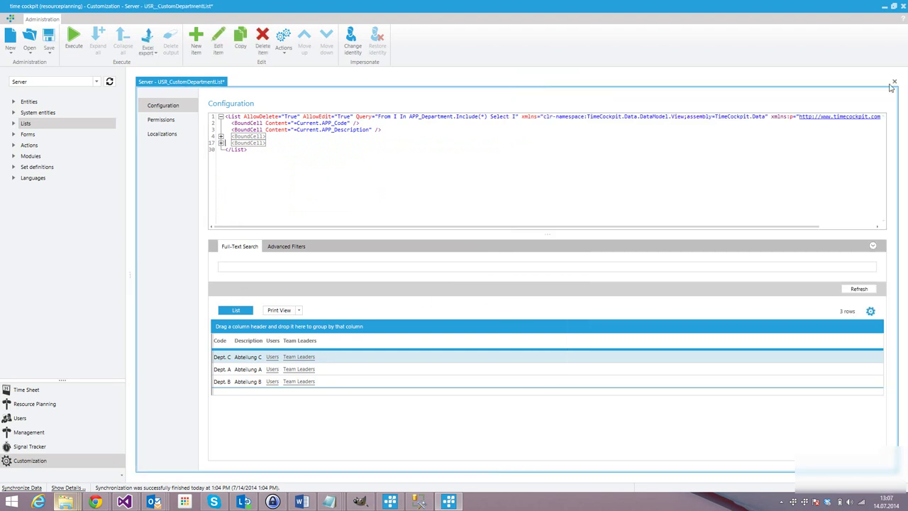
pyautogui.click(299, 369)
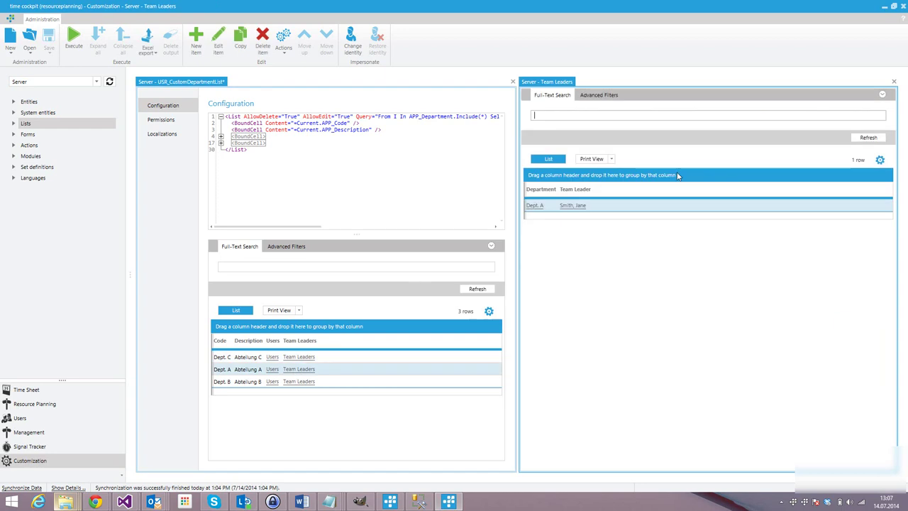
pyautogui.click(895, 81)
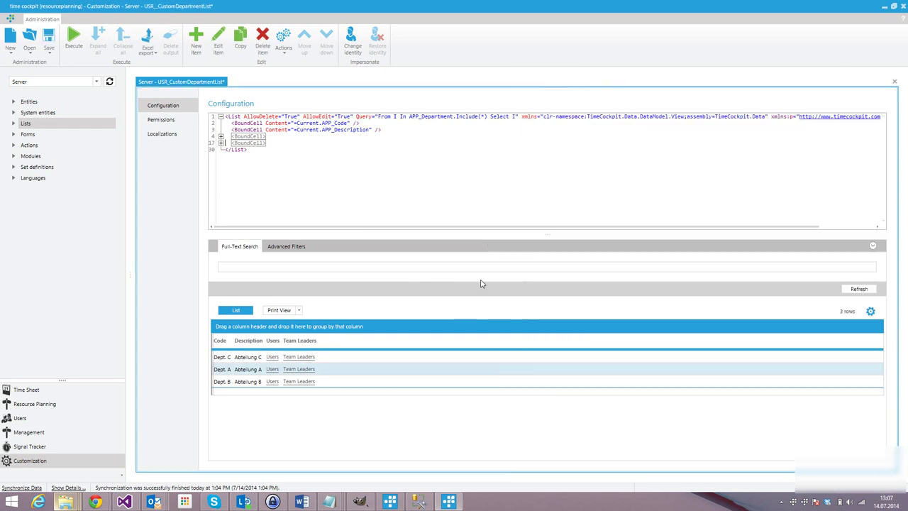
pyautogui.click(295, 383)
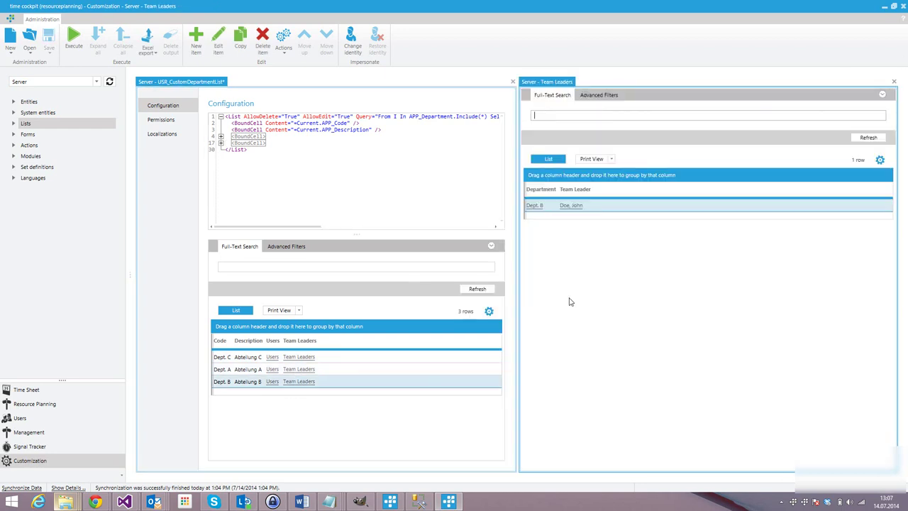
pyautogui.click(894, 81)
# Step: Check the Users links of Dept. B, Dept. A and Dept. C in the preview, and save the custom department list
pyautogui.click(273, 382)
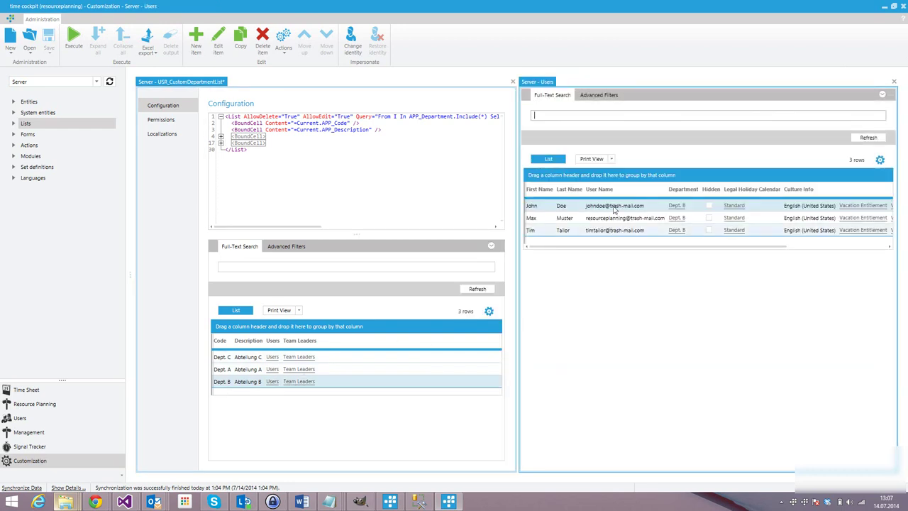
pyautogui.click(273, 371)
pyautogui.click(273, 370)
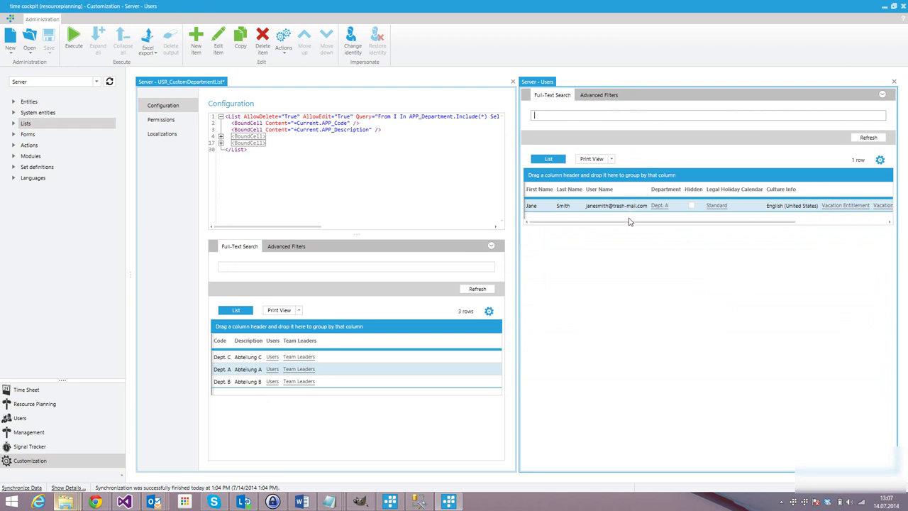
pyautogui.click(273, 361)
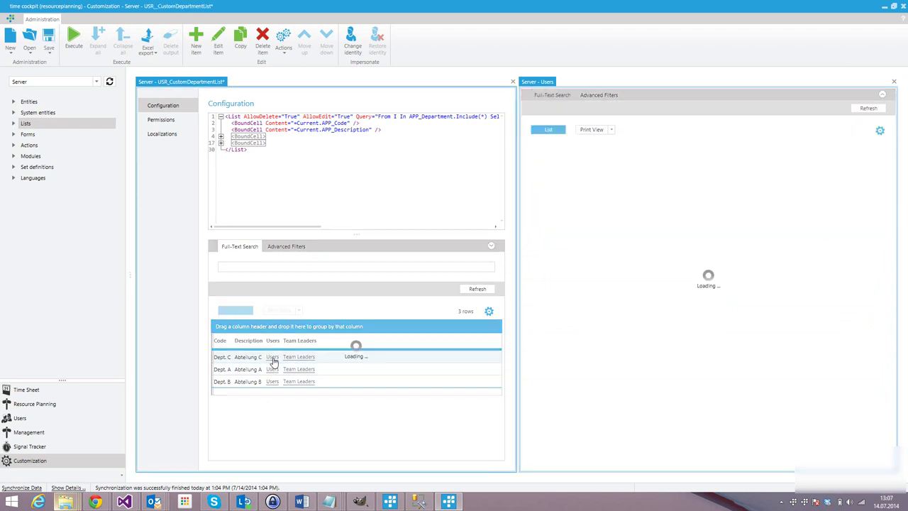
pyautogui.doubleClick(273, 362)
pyautogui.click(598, 279)
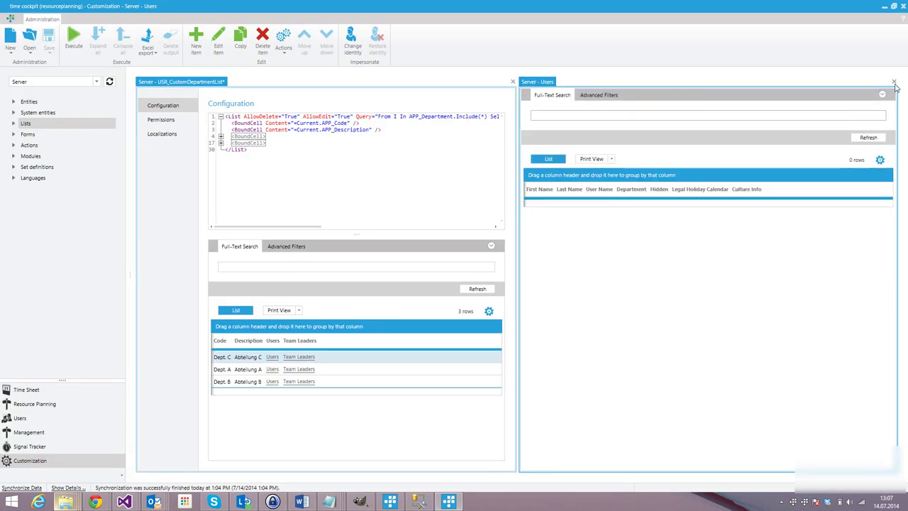
pyautogui.click(894, 82)
pyautogui.click(48, 41)
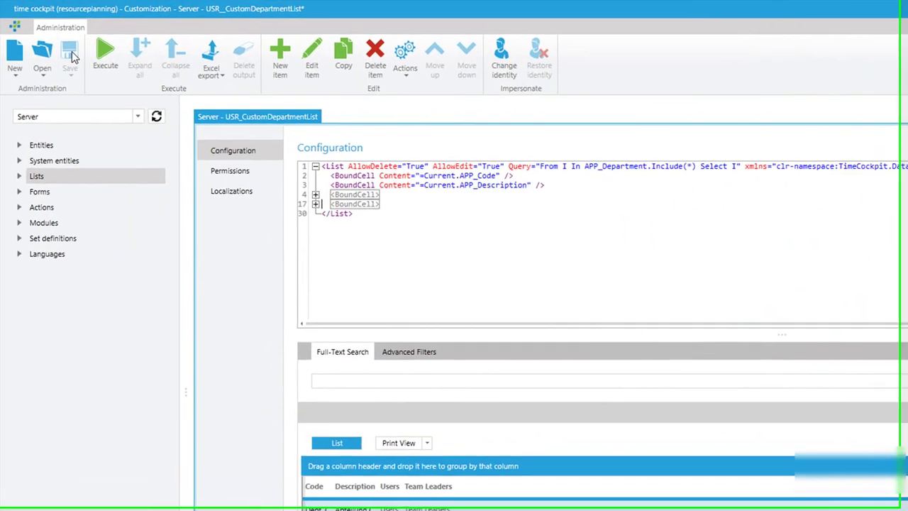
# Step: Create a new form named CustomDepartmentForm for the APP_Department entity and save it
pyautogui.click(44, 196)
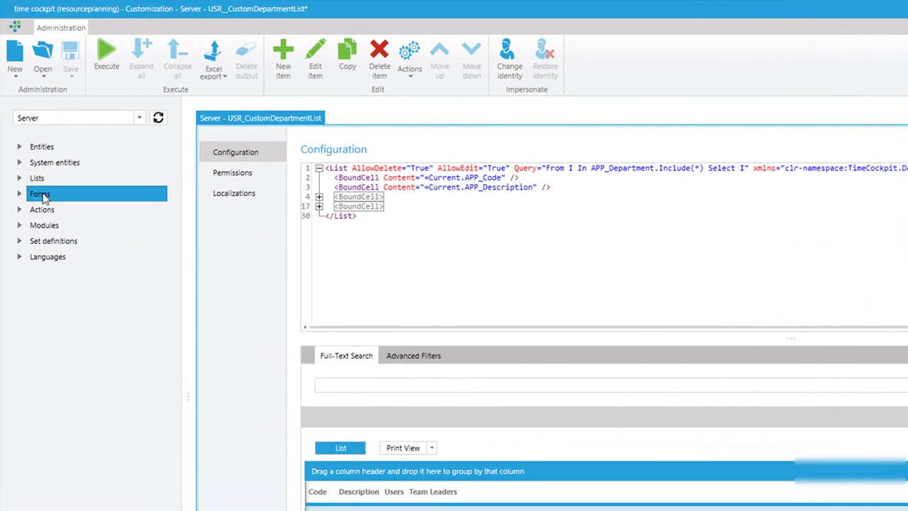
pyautogui.rightClick(53, 194)
pyautogui.click(64, 202)
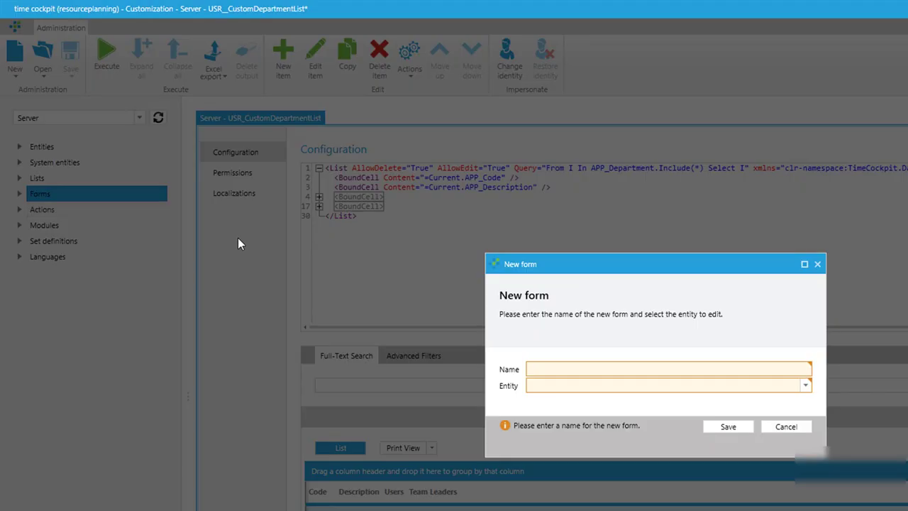
pyautogui.write('Custom')
pyautogui.write('D')
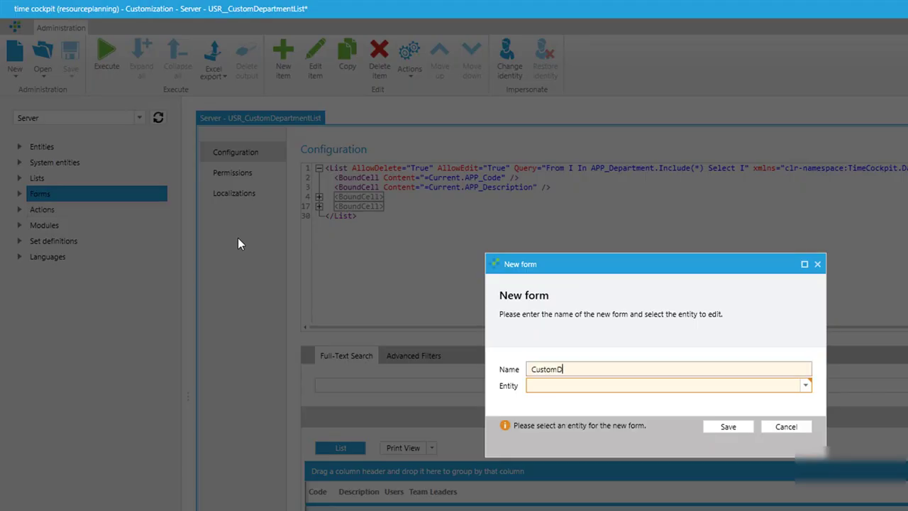
pyautogui.write('epartmentForm')
pyautogui.press('Tab')
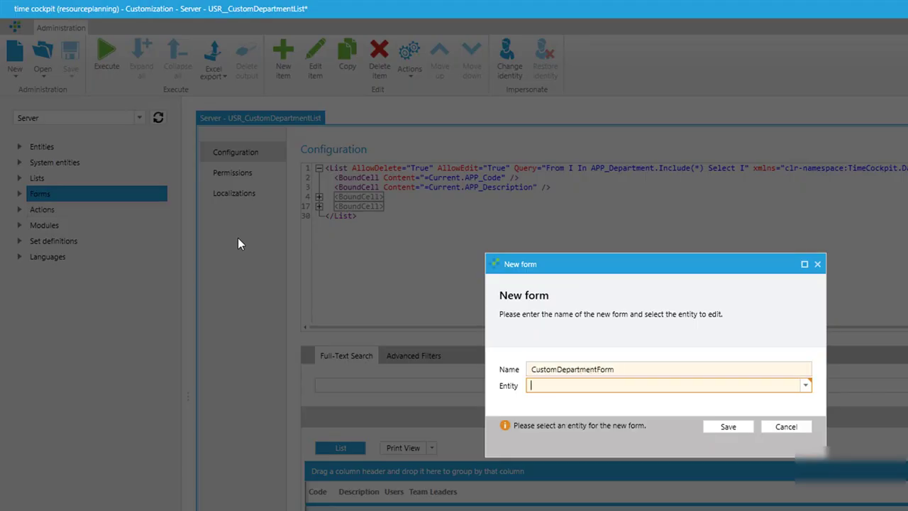
pyautogui.write('Depa')
pyautogui.press('Return')
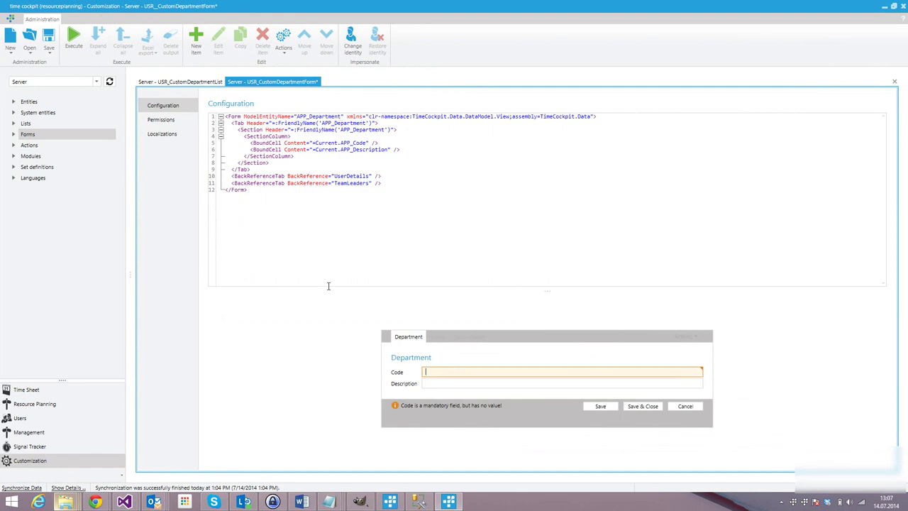
pyautogui.moveTo(325, 286); pyautogui.dragTo(346, 186)
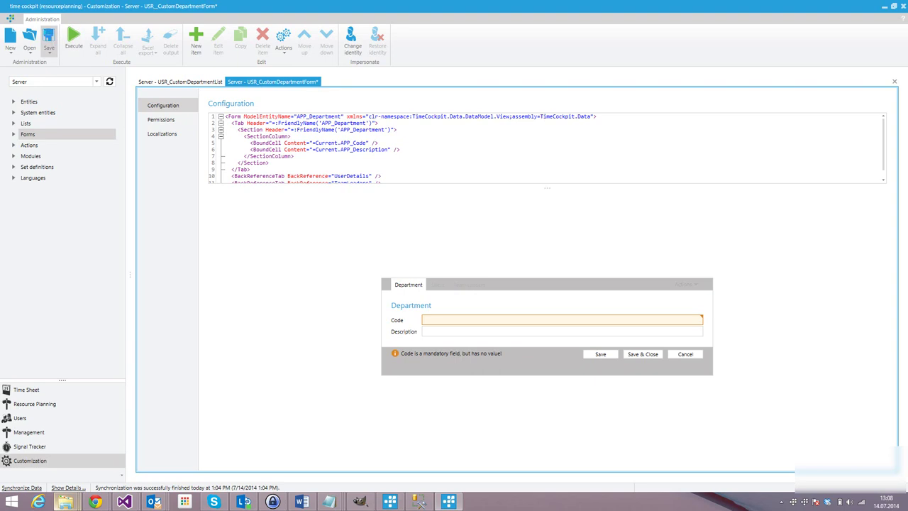
pyautogui.click(48, 37)
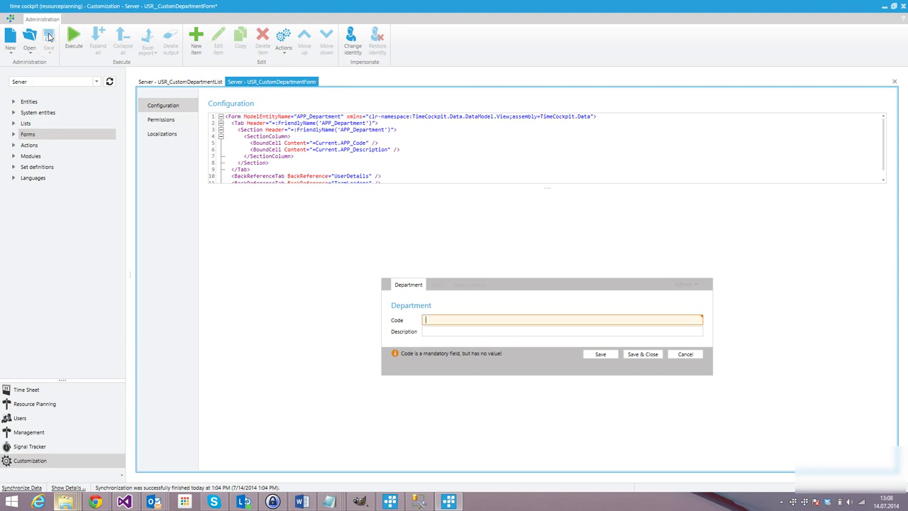
# Step: Open the APP_Department entity definition and set its default list to USR_CustomDepartmentList
pyautogui.click(14, 103)
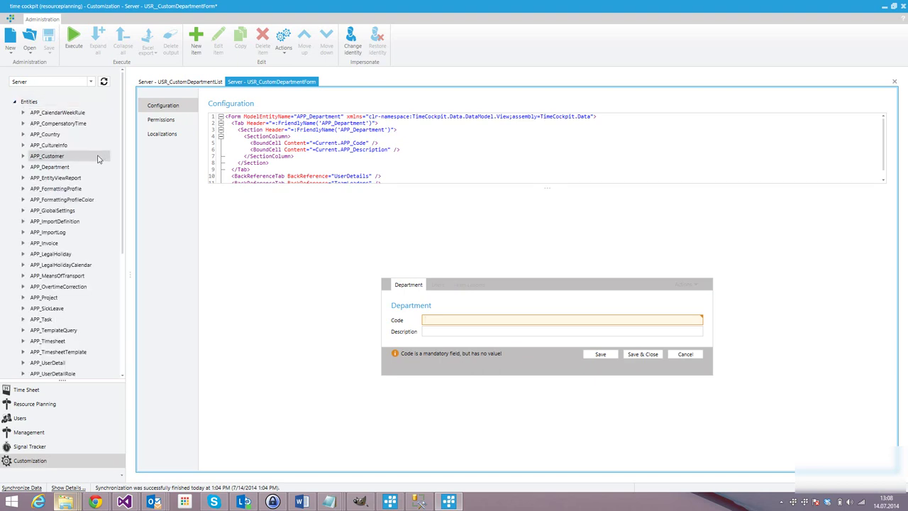
pyautogui.rightClick(64, 167)
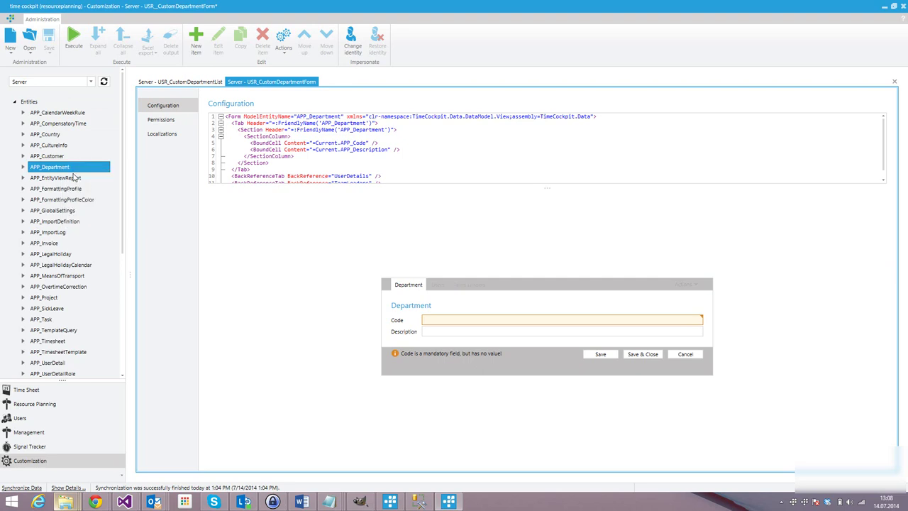
pyautogui.click(91, 174)
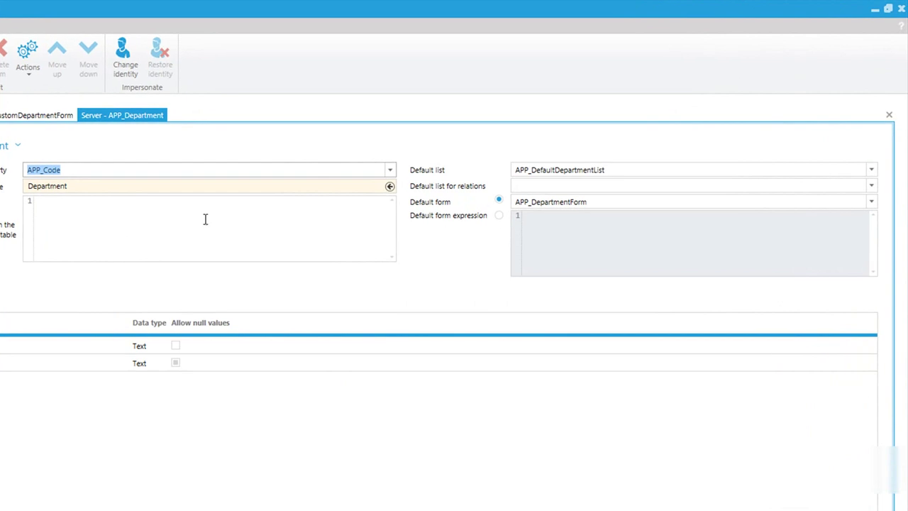
pyautogui.click(872, 170)
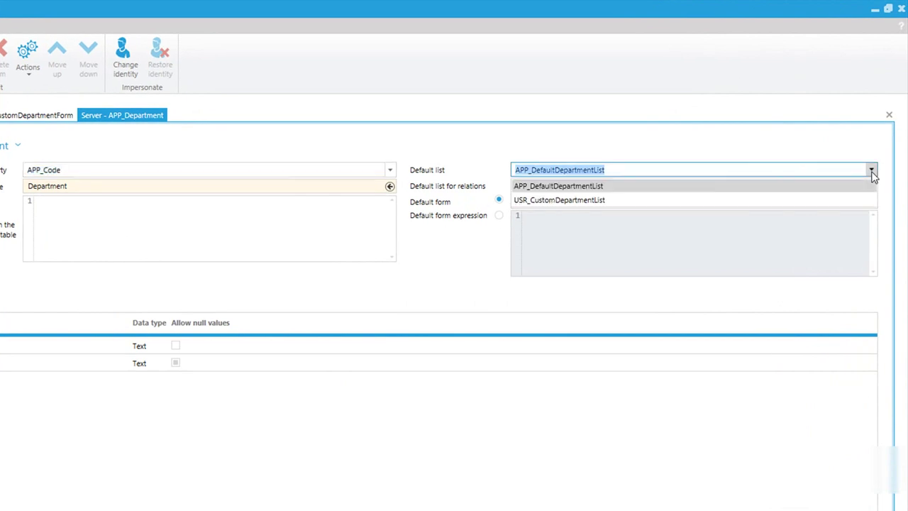
pyautogui.click(829, 202)
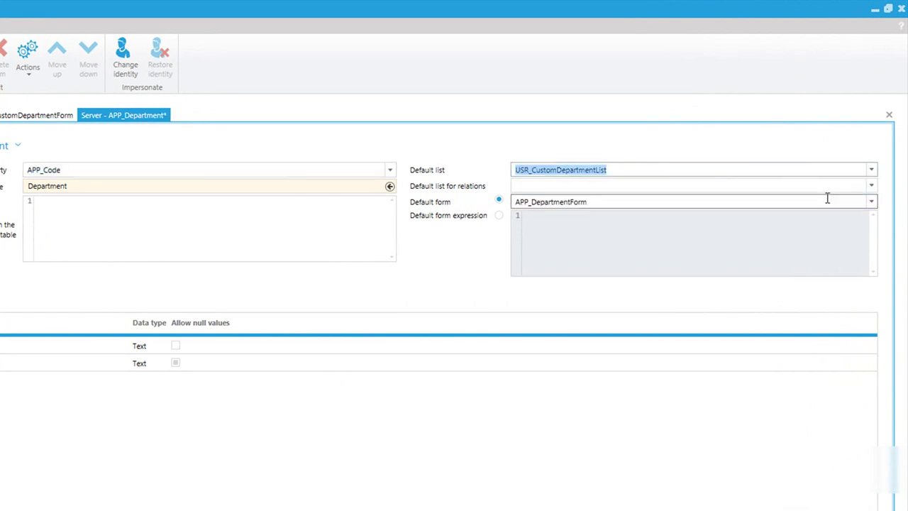
# Step: Set the default form of APP_Department to USR_CustomDepartmentForm and save the entity
pyautogui.click(872, 205)
pyautogui.click(825, 232)
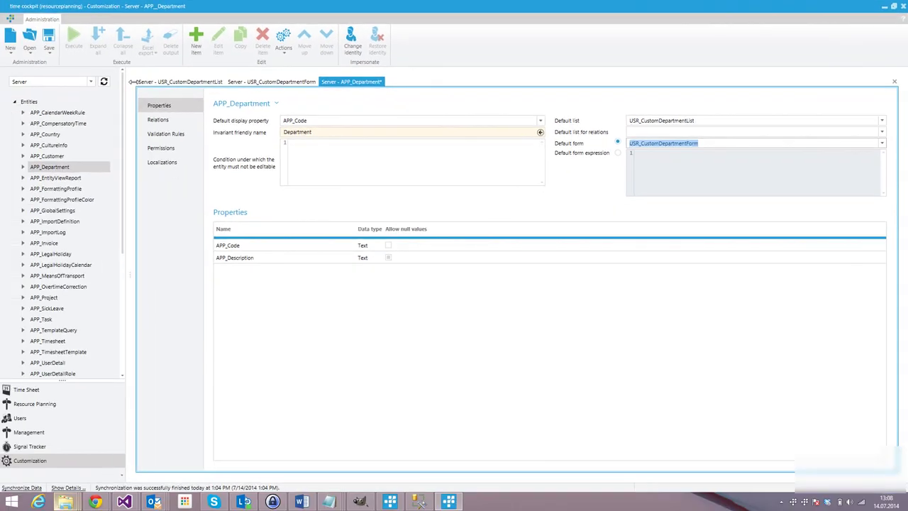
pyautogui.click(48, 39)
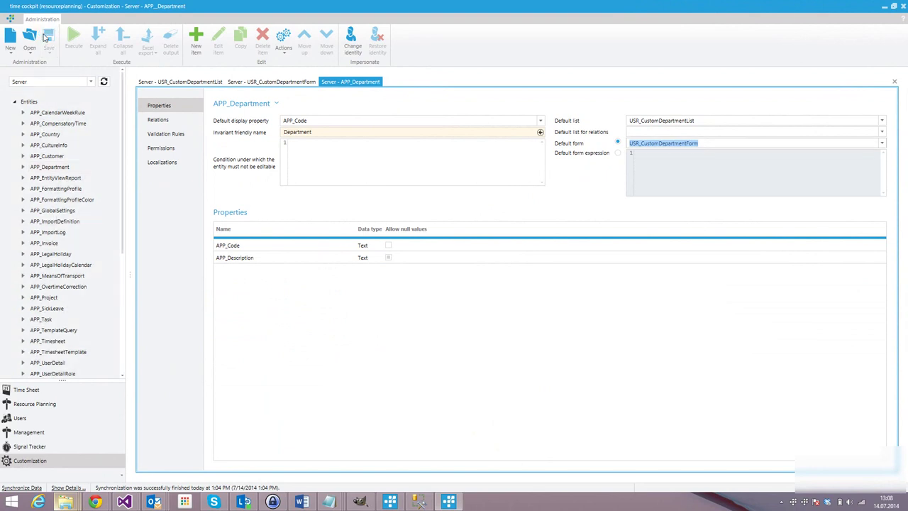
# Step: Close the outdated User Details list in the Users module and open Dept. B from the Departments list
pyautogui.click(21, 418)
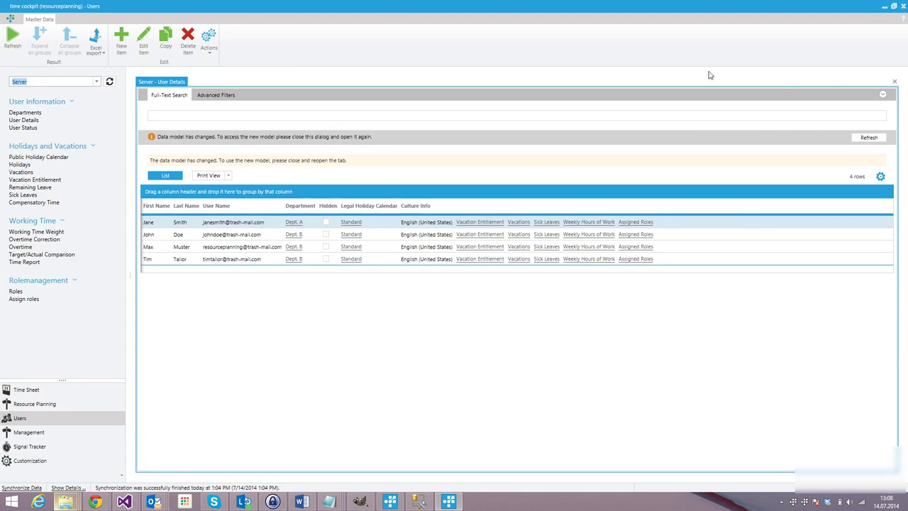
pyautogui.click(894, 82)
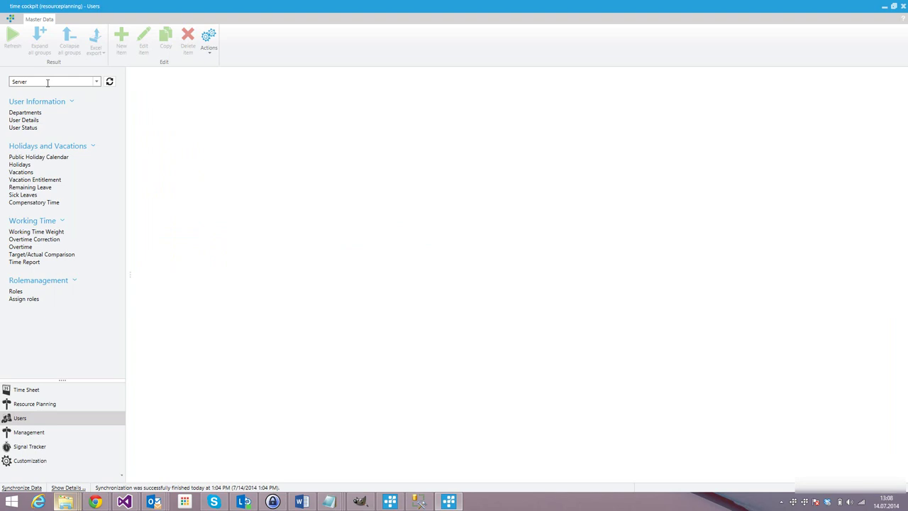
pyautogui.click(28, 113)
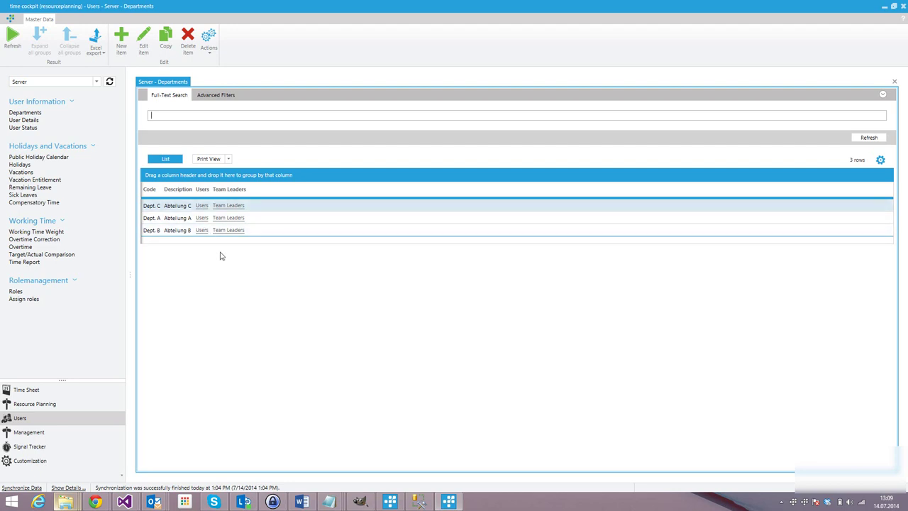
pyautogui.click(268, 230)
pyautogui.doubleClick(268, 231)
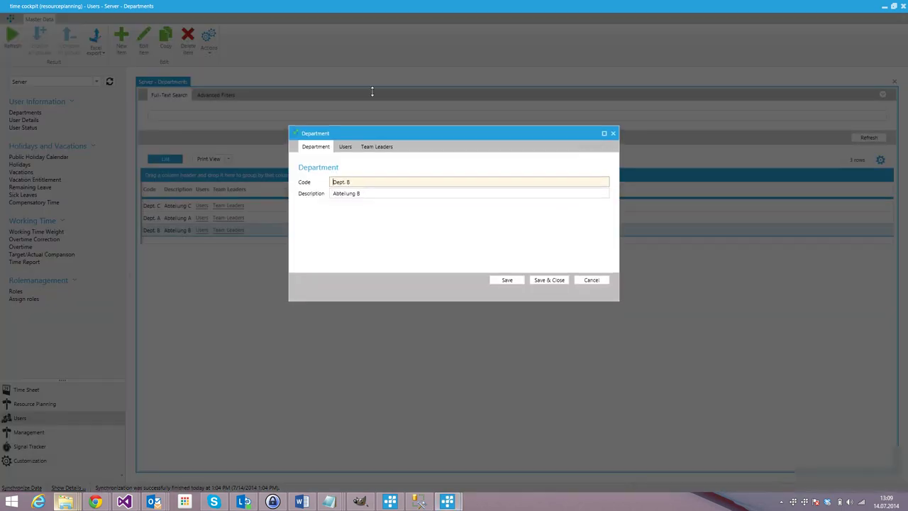
# Step: Check the Users and Team Leaders relations in the Dept. B form, then cancel the form and close the Departments list
pyautogui.click(345, 109)
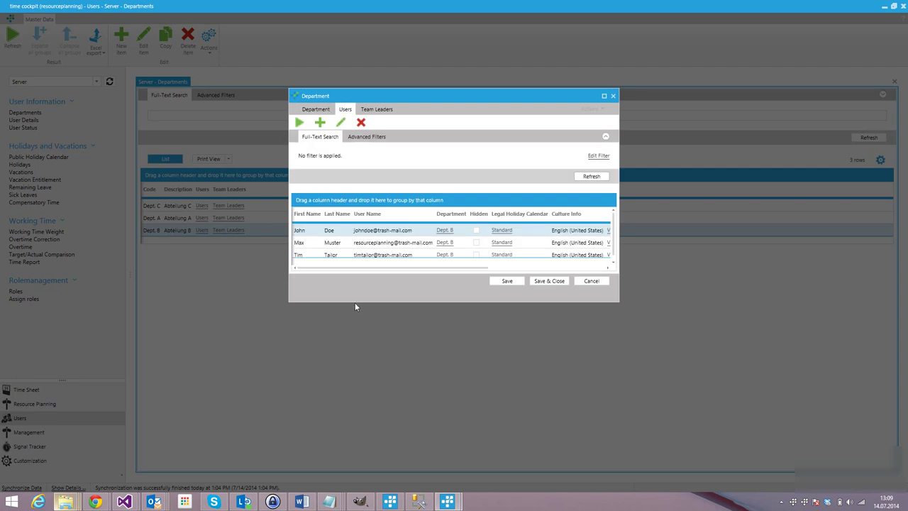
pyautogui.moveTo(355, 303); pyautogui.dragTo(356, 383)
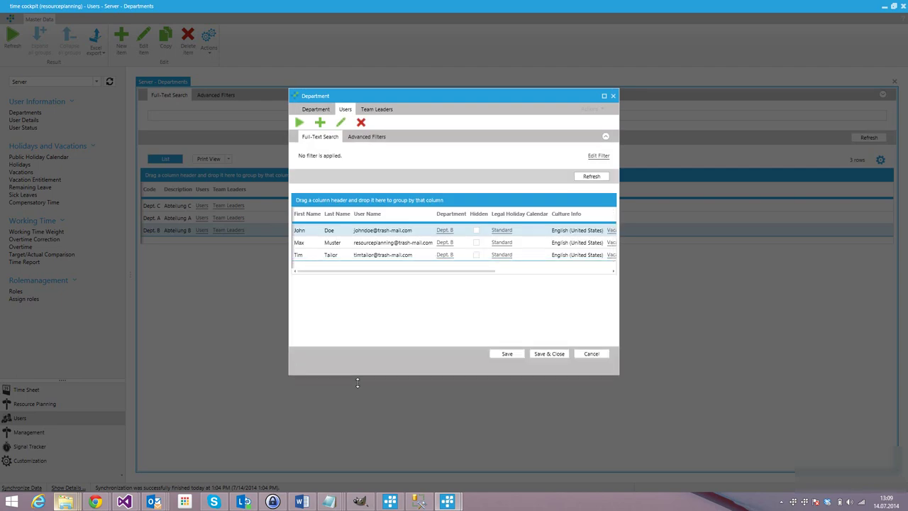
pyautogui.click(374, 110)
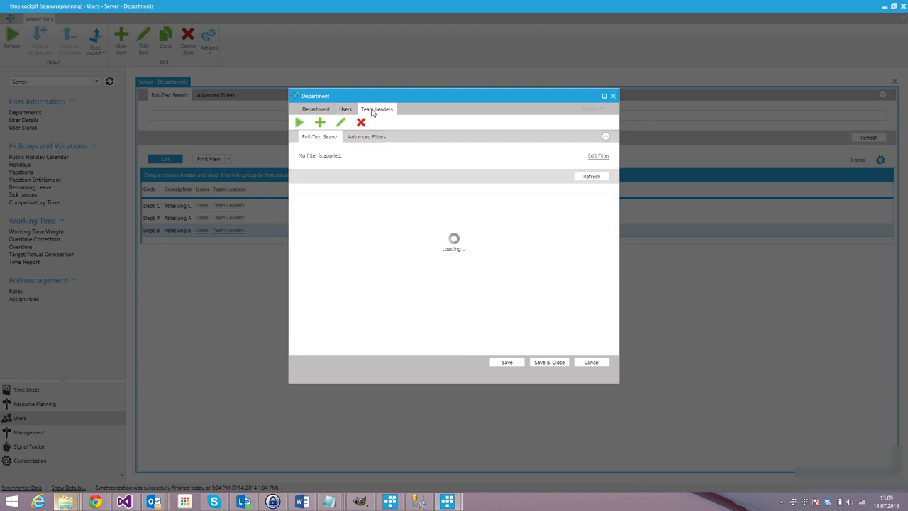
pyautogui.click(355, 231)
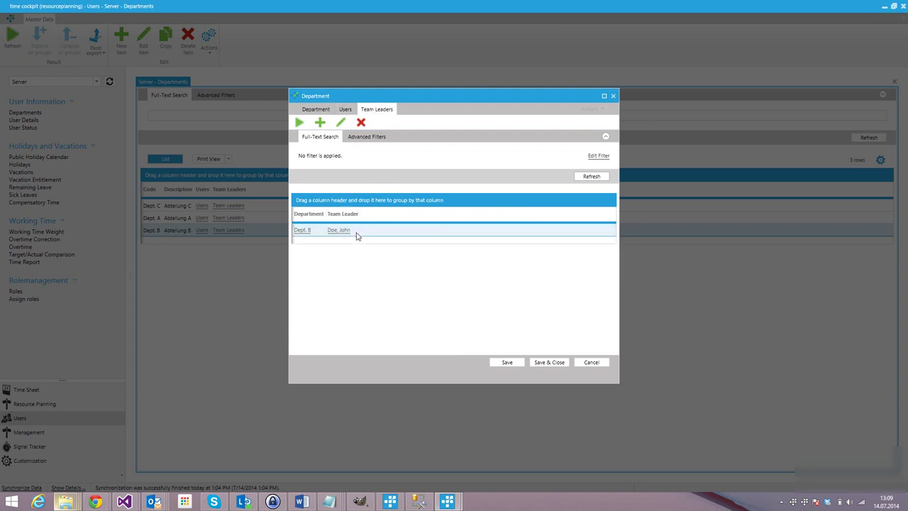
pyautogui.click(319, 124)
pyautogui.press('Escape')
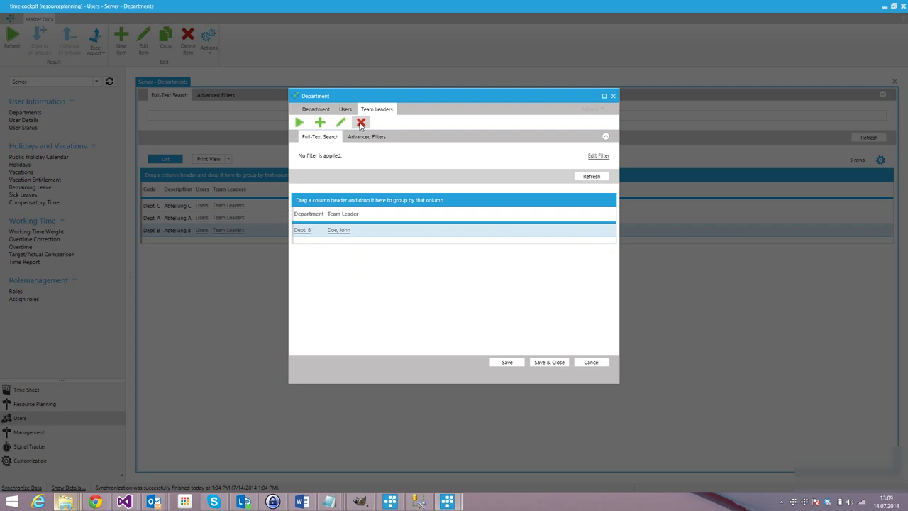
pyautogui.click(316, 111)
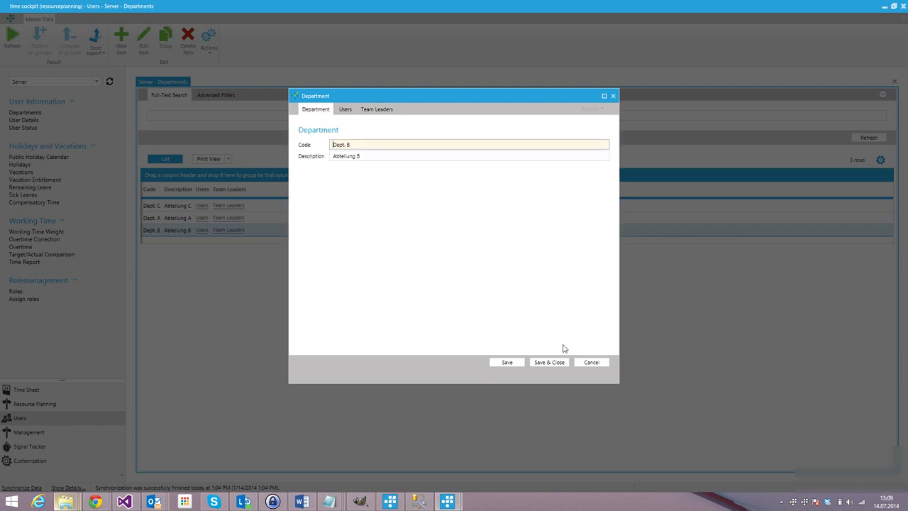
pyautogui.click(591, 361)
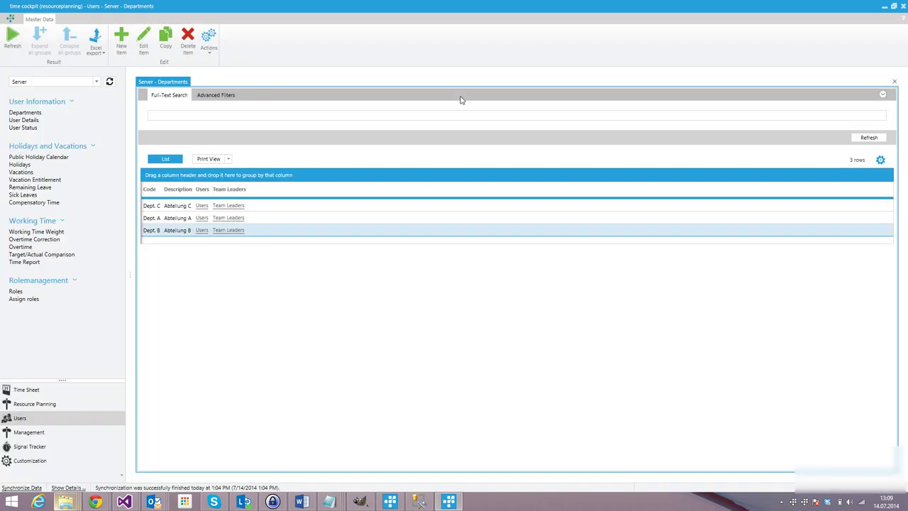
pyautogui.click(895, 83)
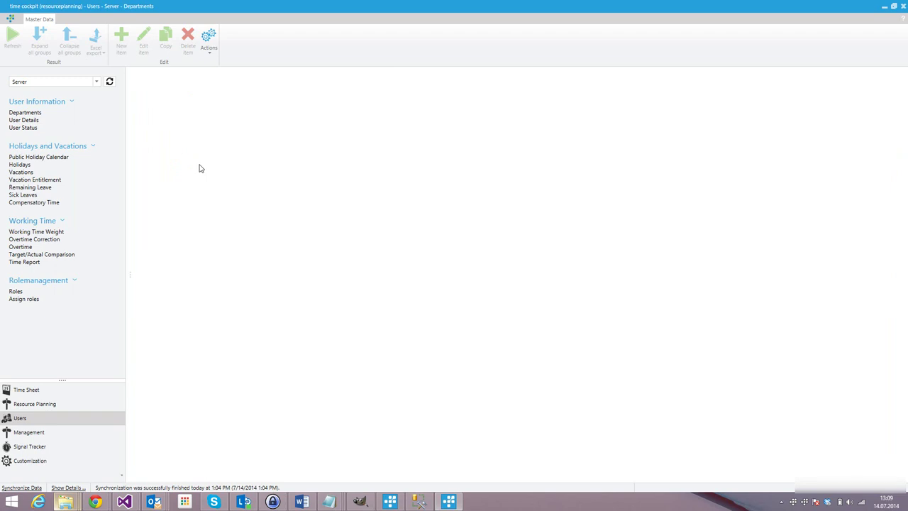
# Step: Open the Time Sheets list in the Management module, clear its user filter, and group the refreshed entries by User
pyautogui.click(31, 429)
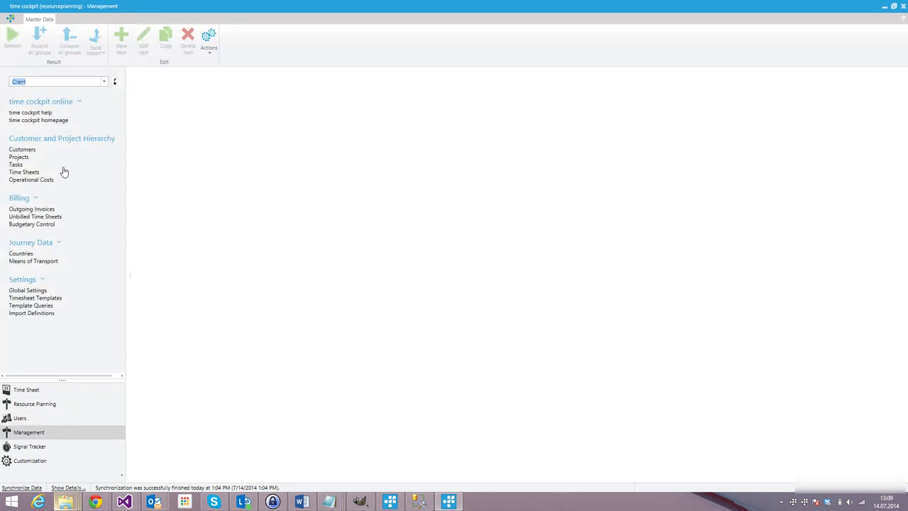
pyautogui.click(33, 173)
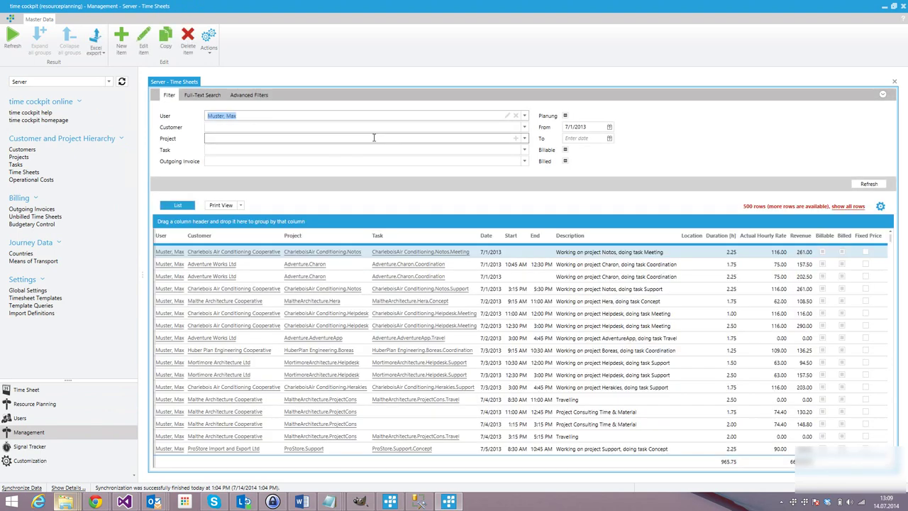
pyautogui.press('BackSpace')
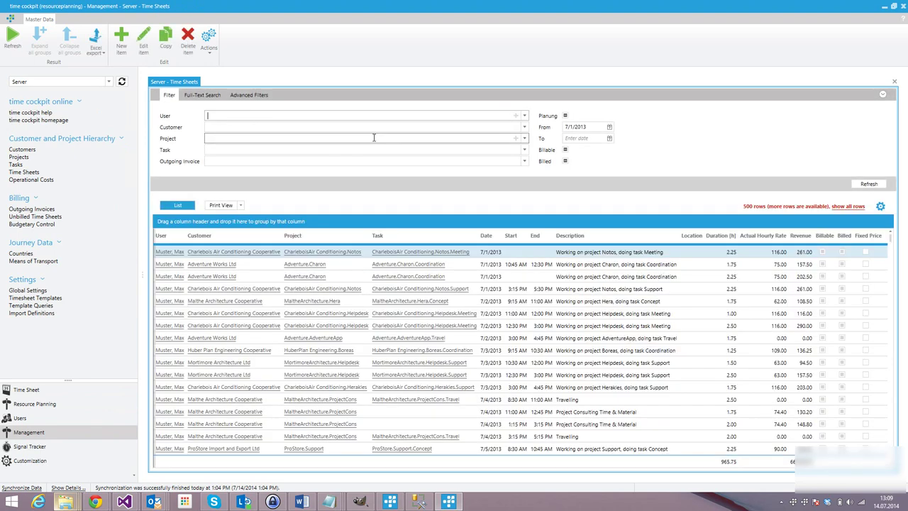
pyautogui.click(875, 184)
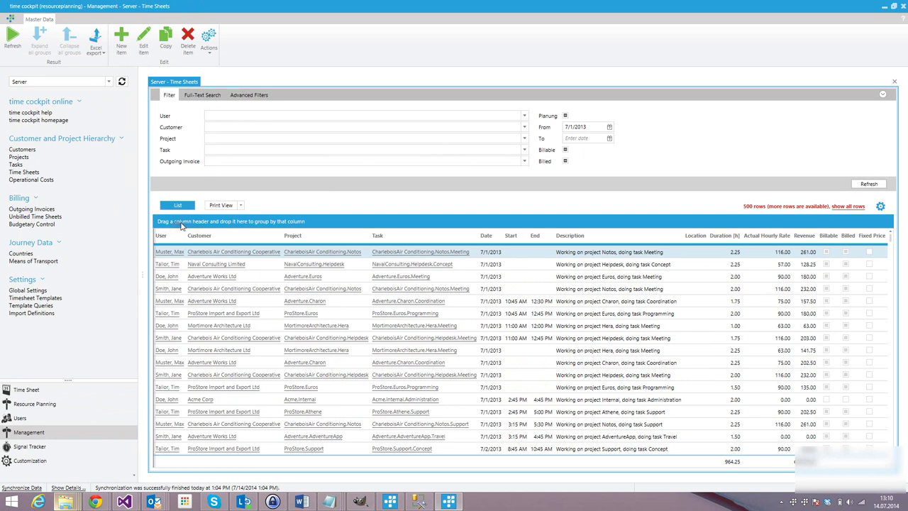
pyautogui.moveTo(161, 235); pyautogui.dragTo(181, 225)
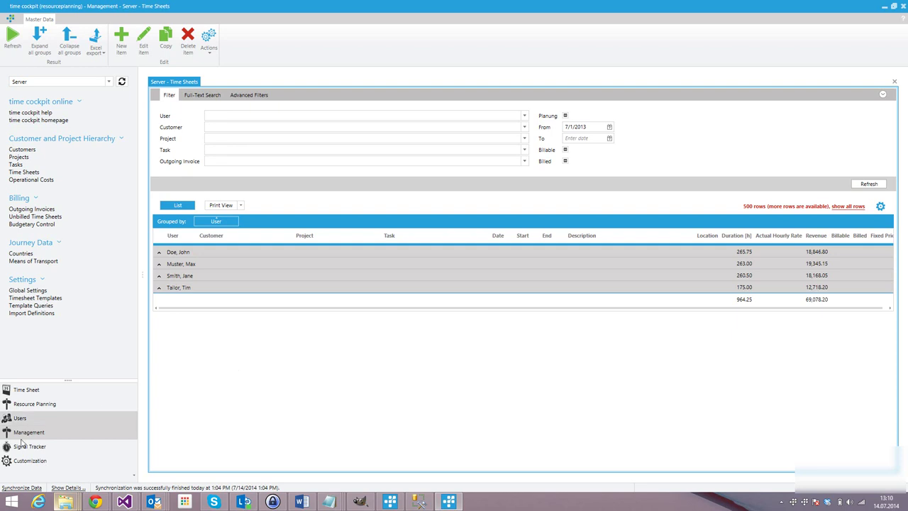
# Step: Close the open department definitions in the Customization module and open the permissions of the APP_Timesheet entity
pyautogui.click(22, 460)
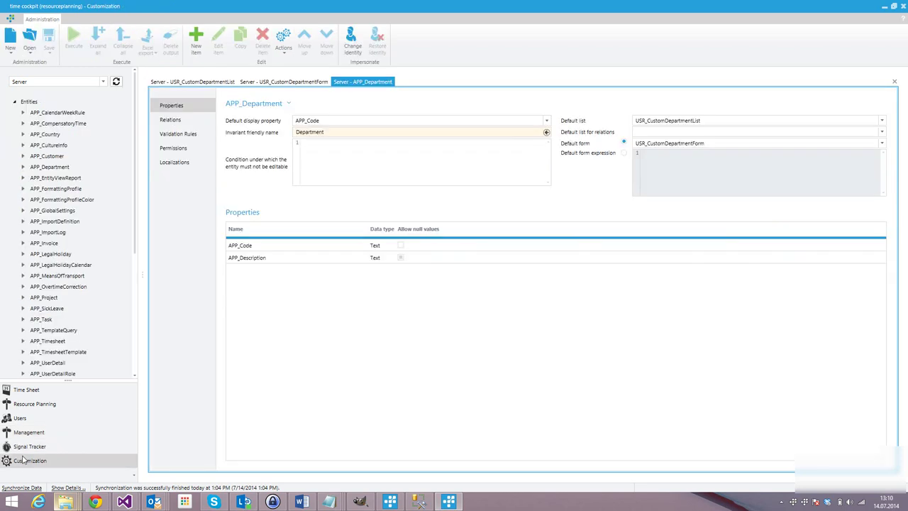
pyautogui.click(894, 83)
pyautogui.click(895, 83)
pyautogui.click(895, 83)
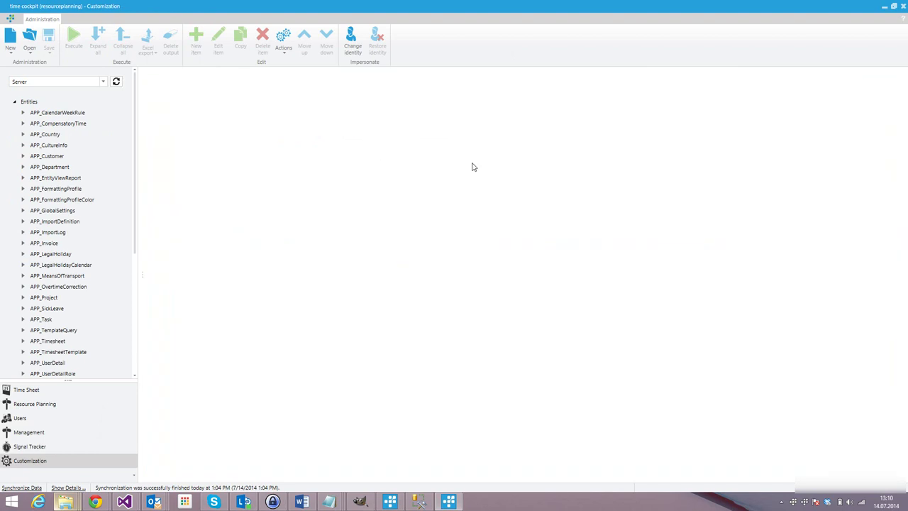
pyautogui.click(64, 342)
pyautogui.rightClick(67, 344)
pyautogui.click(83, 349)
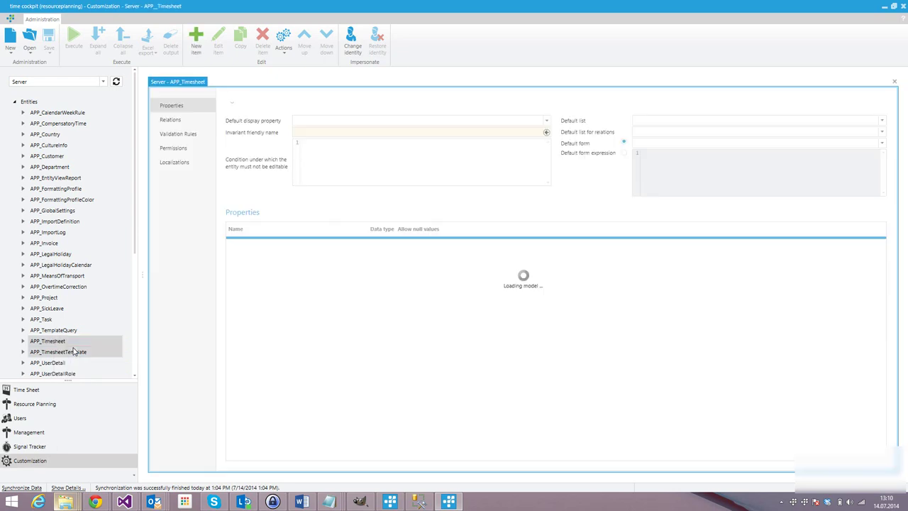
pyautogui.click(178, 150)
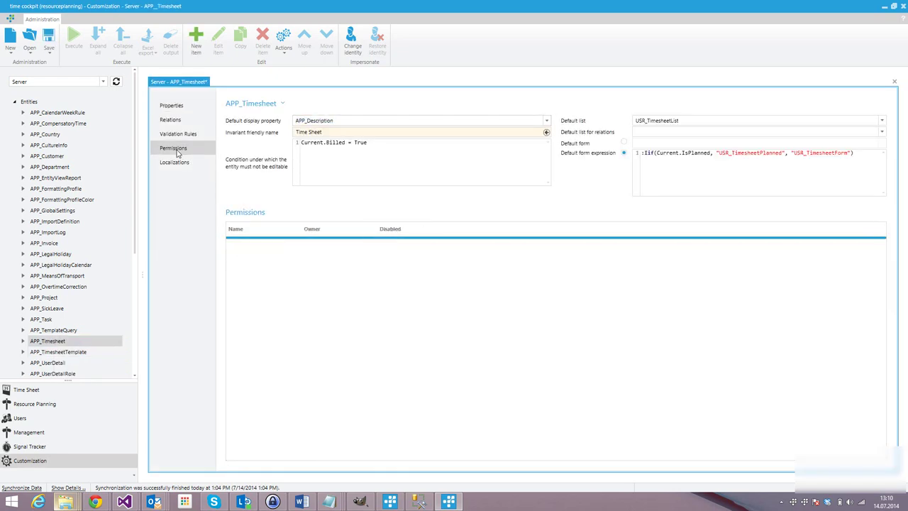
# Step: Add a permission named TimesheetRead that applies to APP_Timesheet
pyautogui.click(195, 42)
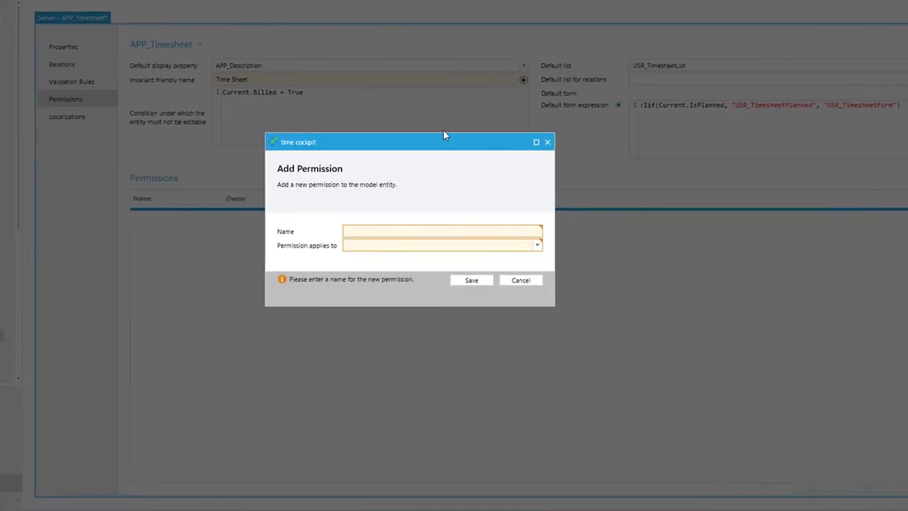
pyautogui.write('TimesheetRead')
pyautogui.press('Tab')
pyautogui.write('Timesheet')
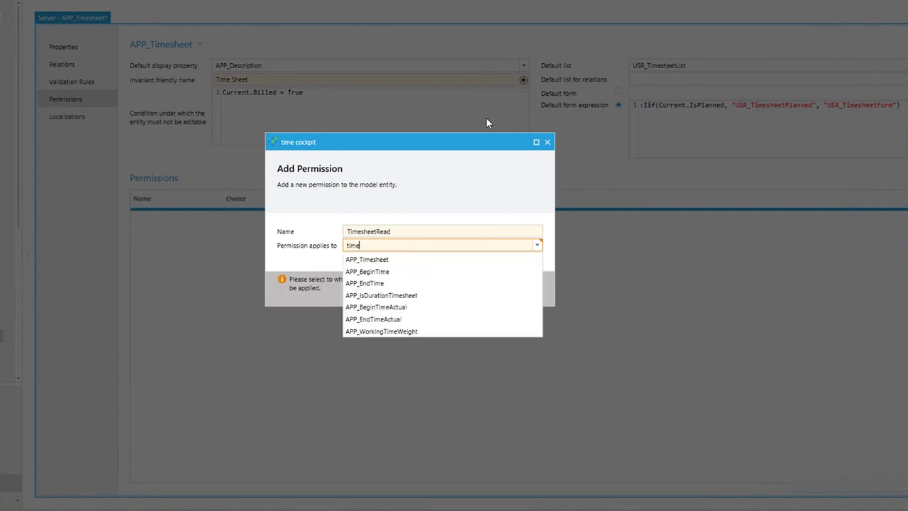
pyautogui.press('Down')
pyautogui.press('Return')
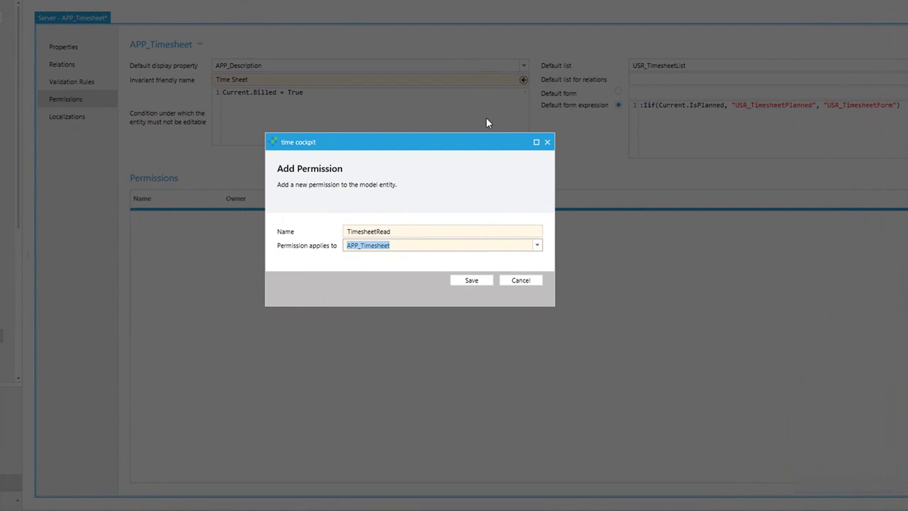
pyautogui.press('Return')
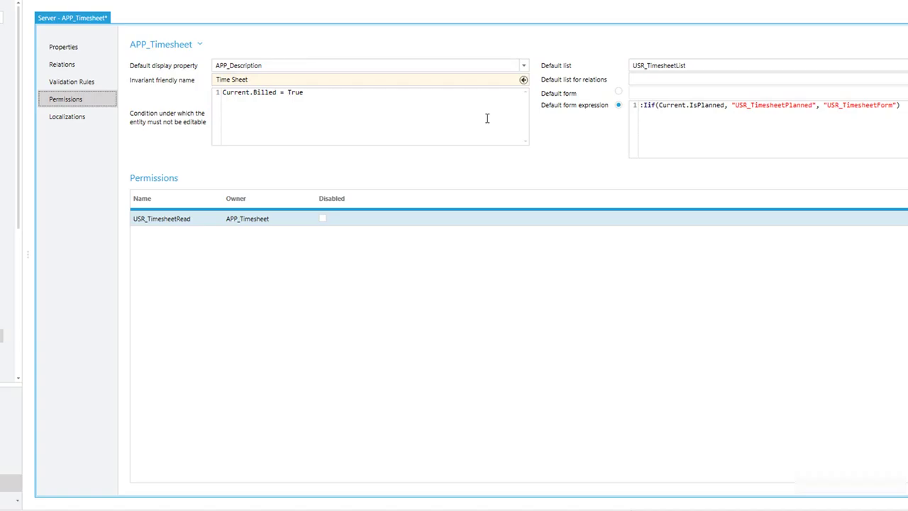
# Step: Insert Current.UserDetail.UserDetailUuid on a new line above the Admin role check in the USR_TimesheetRead condition
pyautogui.click(222, 221)
pyautogui.click(260, 277)
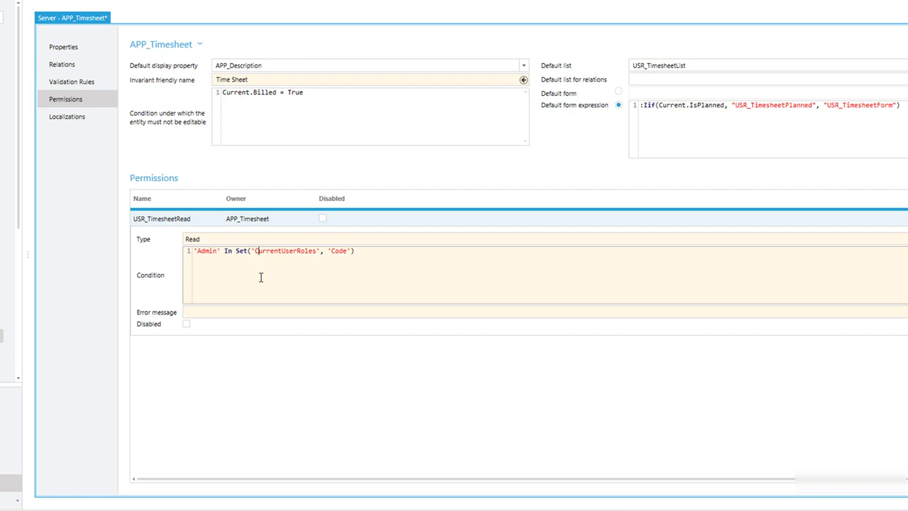
pyautogui.press('Return')
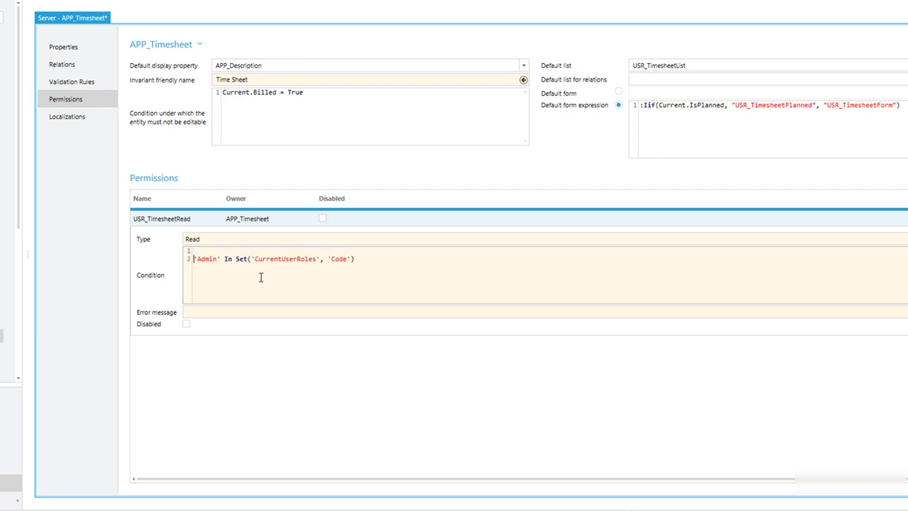
pyautogui.press('Up')
pyautogui.write('Current')
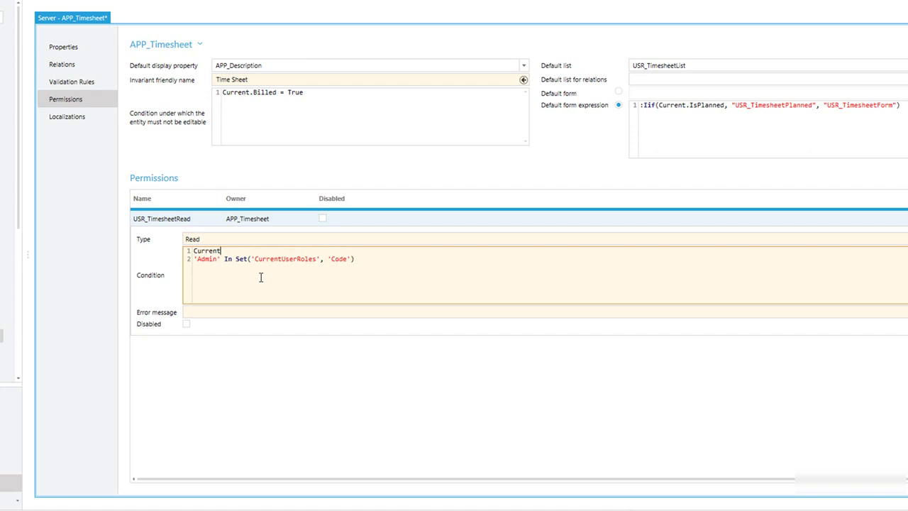
pyautogui.write('.UserDetail')
pyautogui.write('.UserDetailUuid')
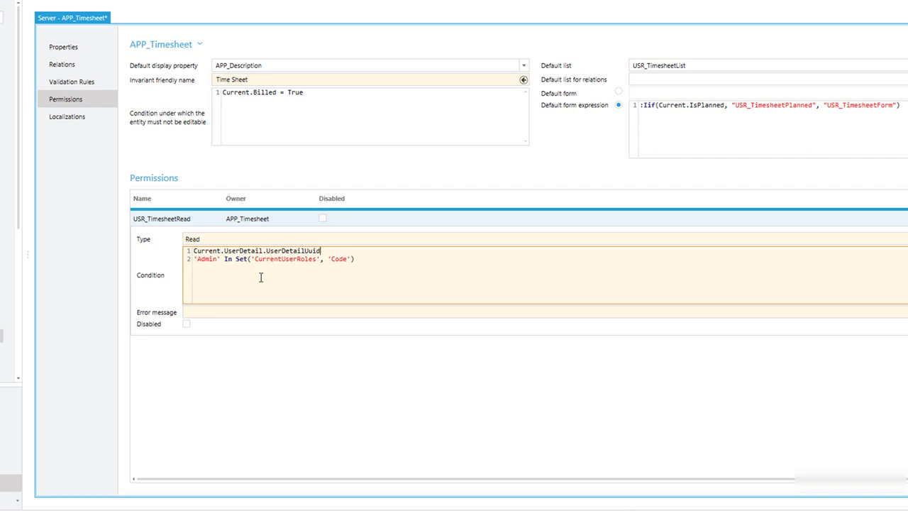
# Step: Complete the first condition line with = Environment.CurrentUser.UserDetailUuid and join the Admin role check to it with Or
pyautogui.hotkey('ctrl', 'shift', 'Left')
pyautogui.hotkey('ctrl', 'shift', 'Left')
pyautogui.hotkey('ctrl', 'shift', 'Left')
pyautogui.hotkey('ctrl', 'shift', 'Left')
pyautogui.hotkey('ctrl', 'shift', 'Left')
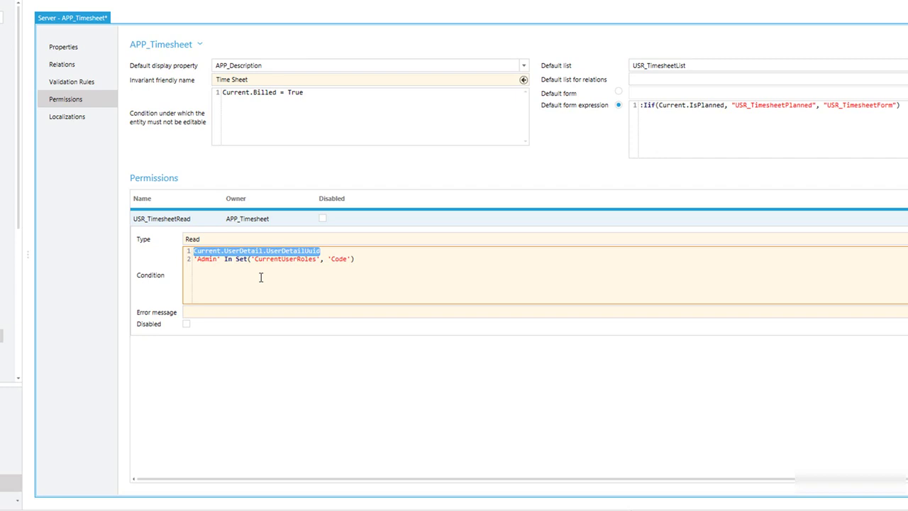
pyautogui.press('End')
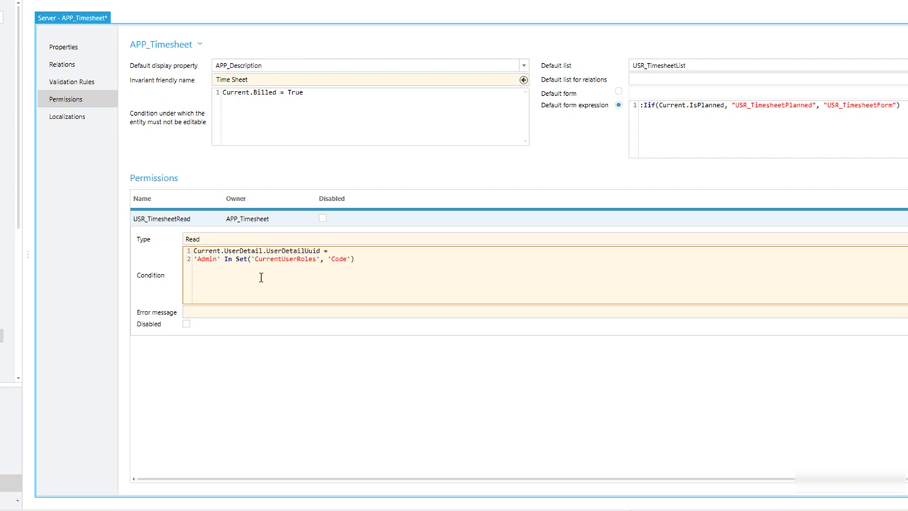
pyautogui.write('= Environment.CurrentUser.UserDetailUuid')
pyautogui.press('Down')
pyautogui.press('Home')
pyautogui.write('Or')
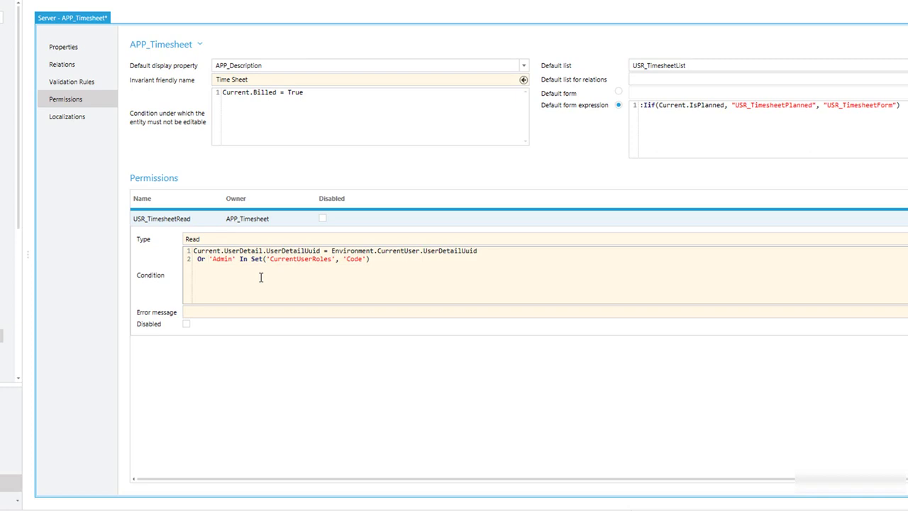
pyautogui.press('Tab')
# Step: Set the USR_TimesheetRead error message to "You can only read timesheet record if it is assigned to you or you are an admin." and save
pyautogui.click(216, 312)
pyautogui.write('You c')
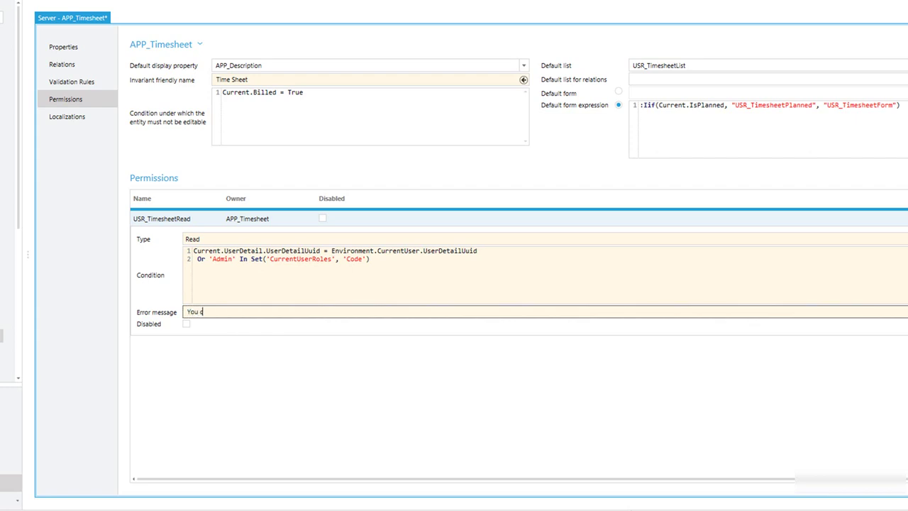
pyautogui.write('an only read timesheet record if it is assigned to you a')
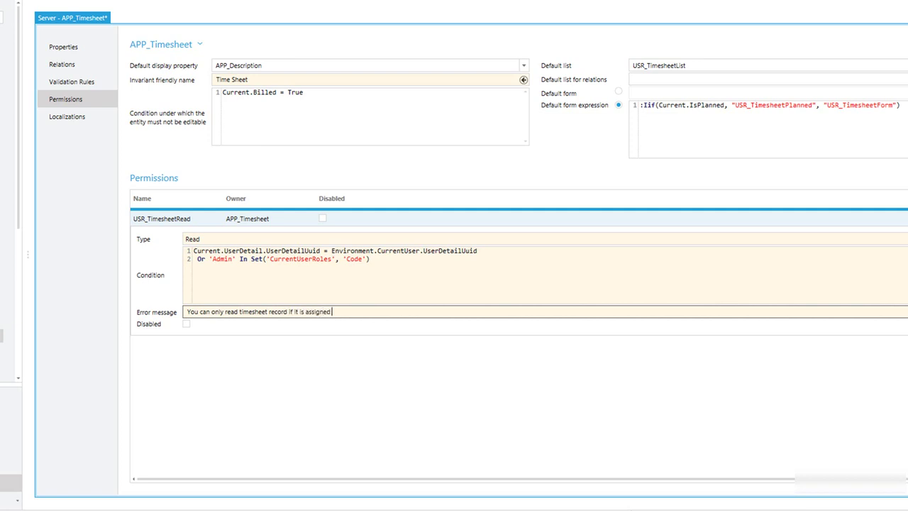
pyautogui.press('BackSpace')
pyautogui.write('or you are an admin')
pyautogui.press('BackSpace')
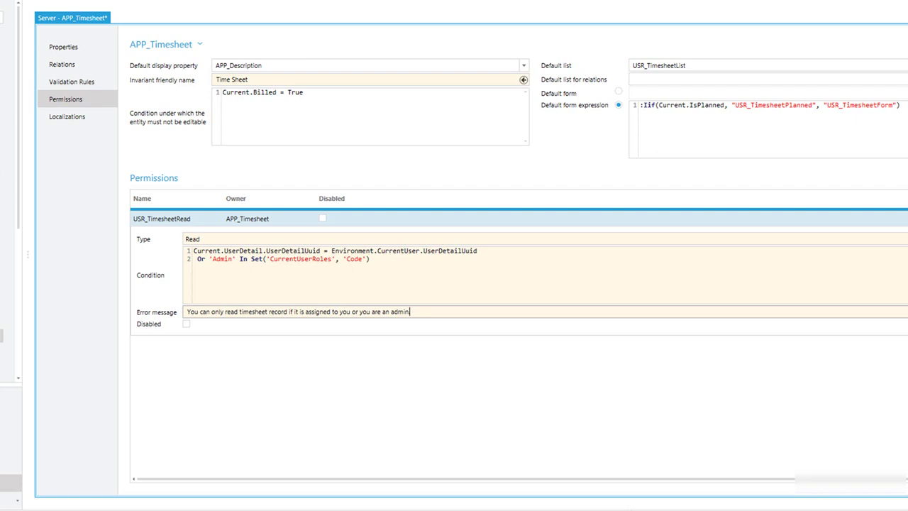
pyautogui.write('.')
pyautogui.hotkey('ctrl', 's')
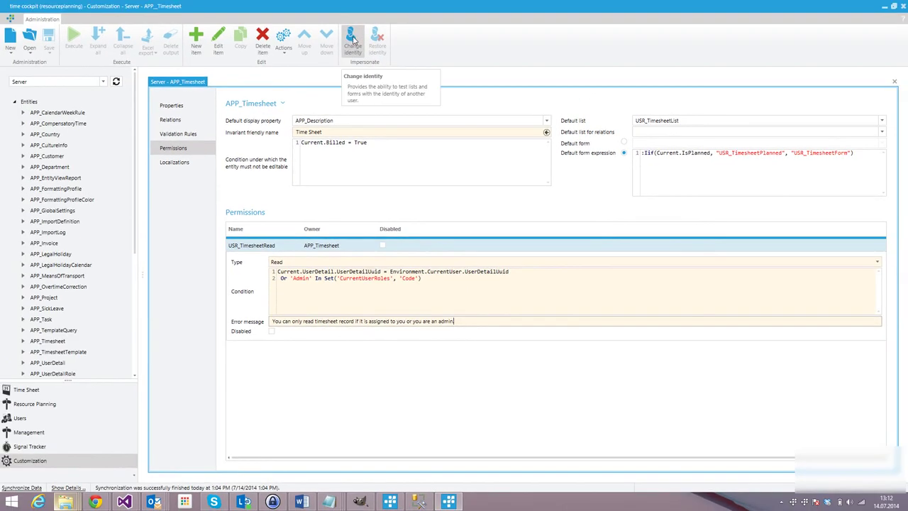
# Step: Impersonate the Dept. A user to test lists with that identity
pyautogui.click(352, 39)
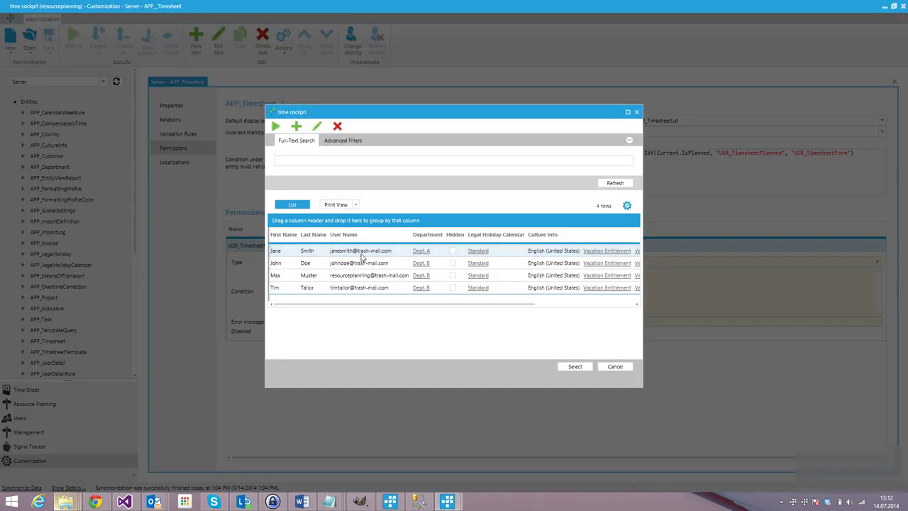
pyautogui.click(347, 256)
pyautogui.click(581, 368)
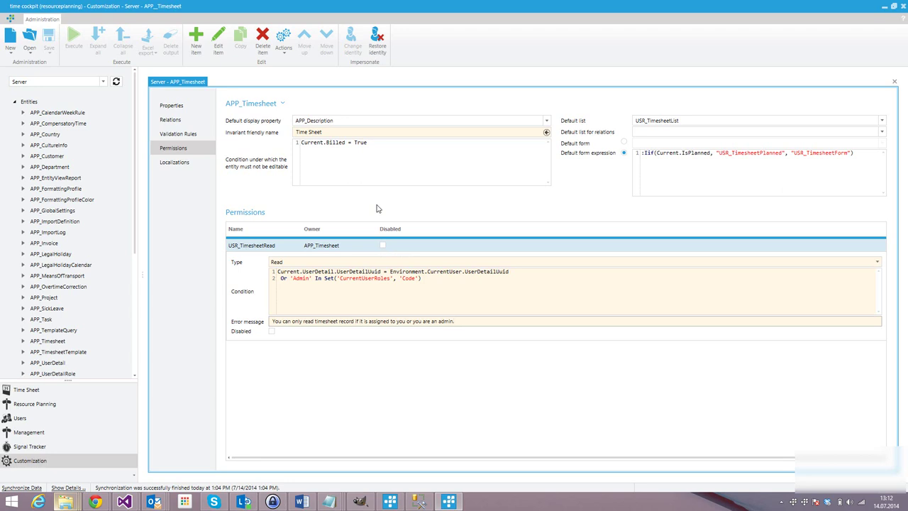
# Step: Reopen the Time Sheets list in the Management module, refresh it without the user filter and group the records by User
pyautogui.click(28, 432)
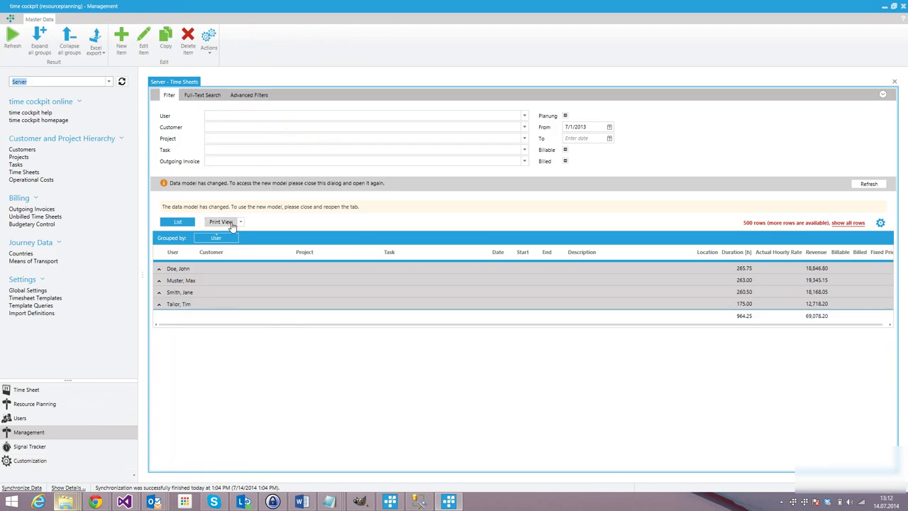
pyautogui.click(895, 82)
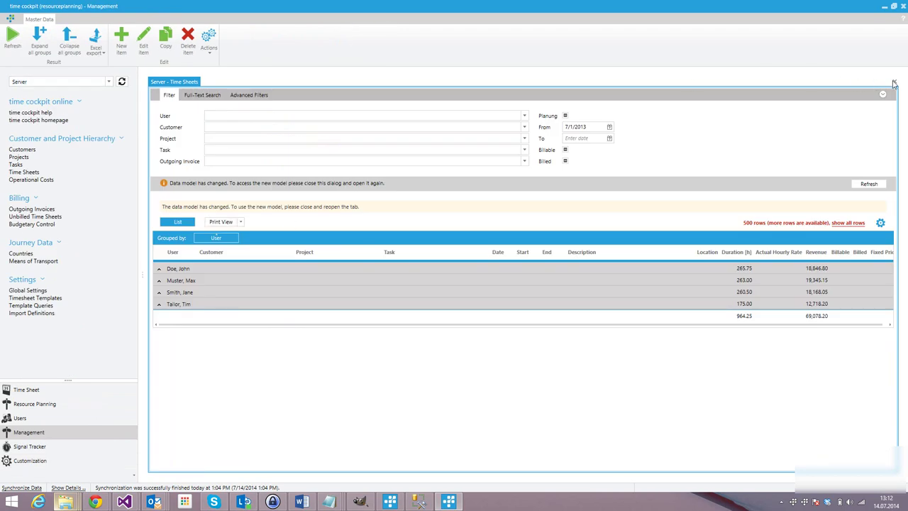
pyautogui.click(32, 173)
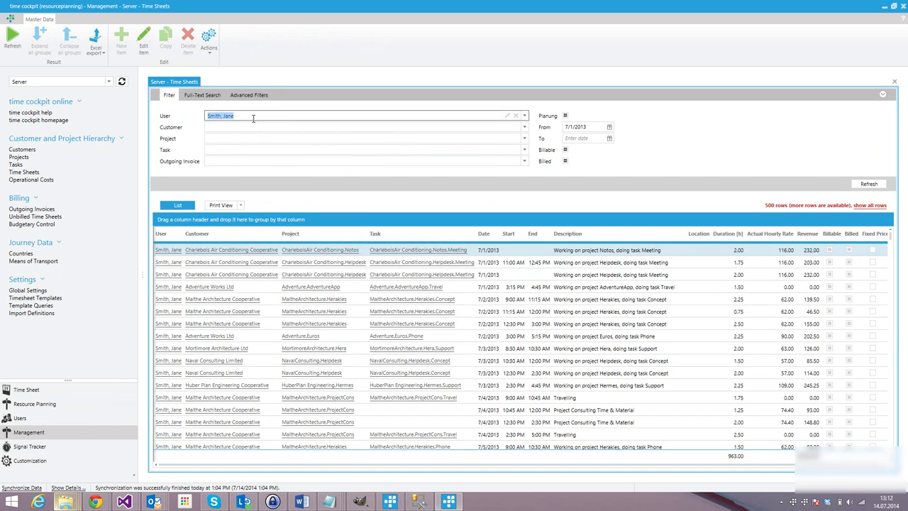
pyautogui.press('BackSpace')
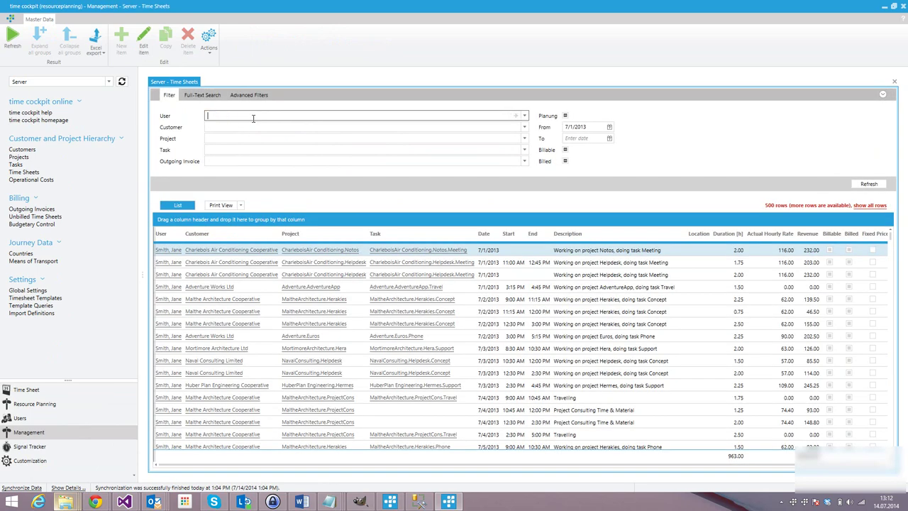
pyautogui.click(871, 184)
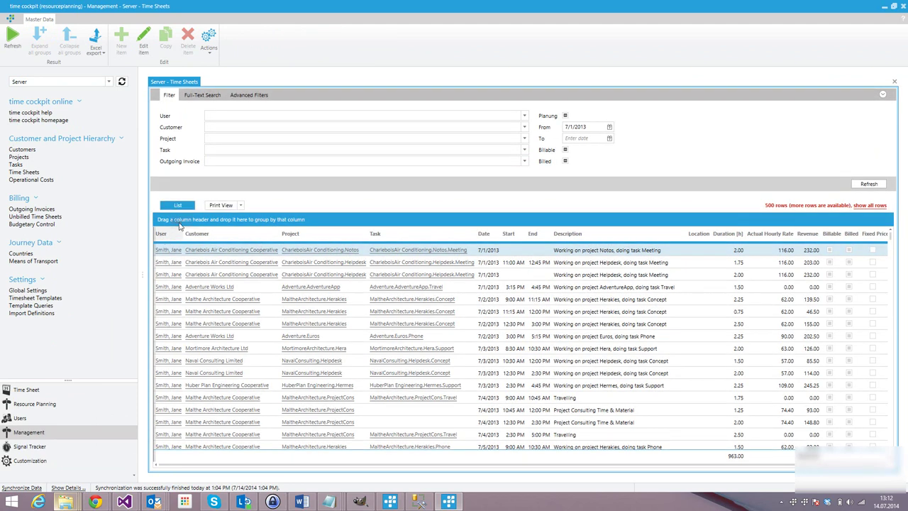
pyautogui.moveTo(165, 234); pyautogui.dragTo(181, 220)
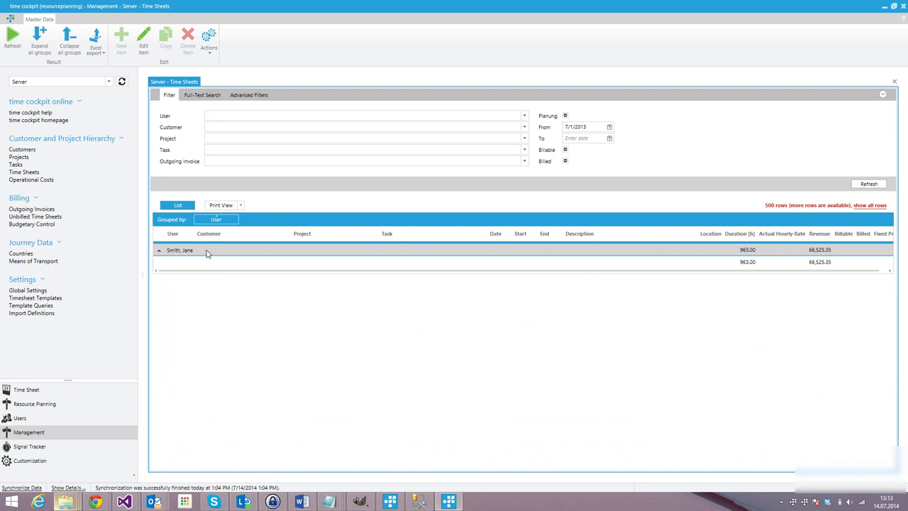
# Step: Restore the original identity, refresh the grouped Time Sheets list and collapse the expanded user group
pyautogui.click(40, 465)
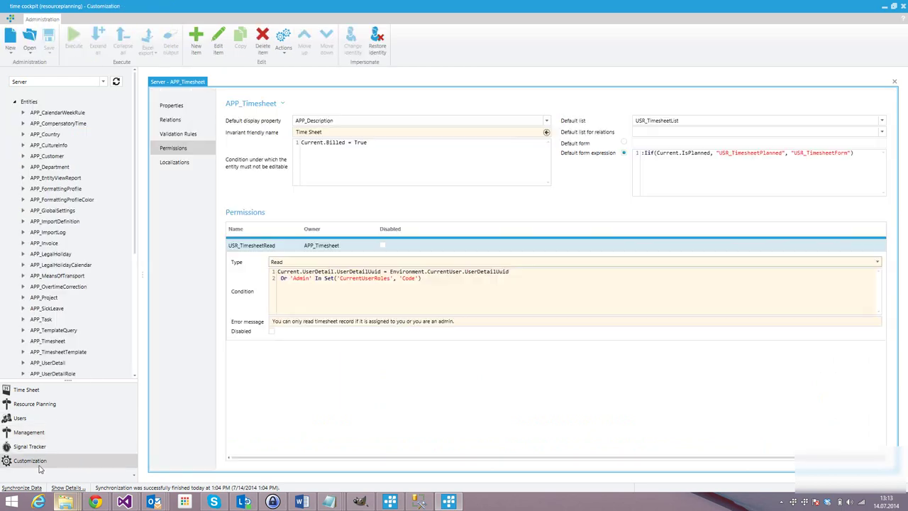
pyautogui.click(378, 41)
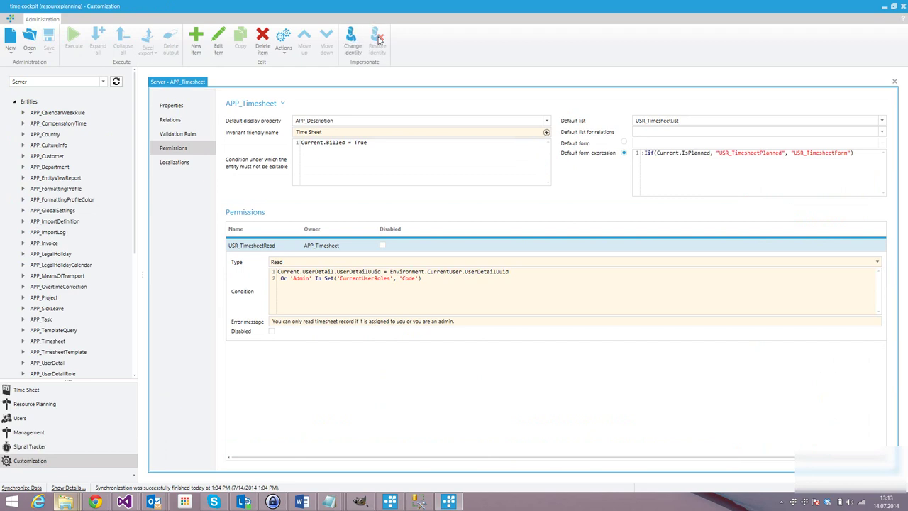
pyautogui.click(40, 423)
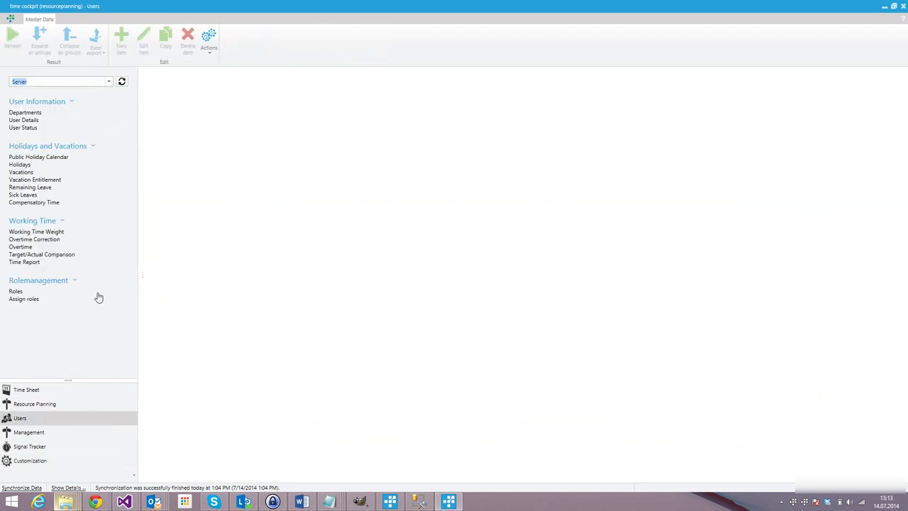
pyautogui.click(38, 437)
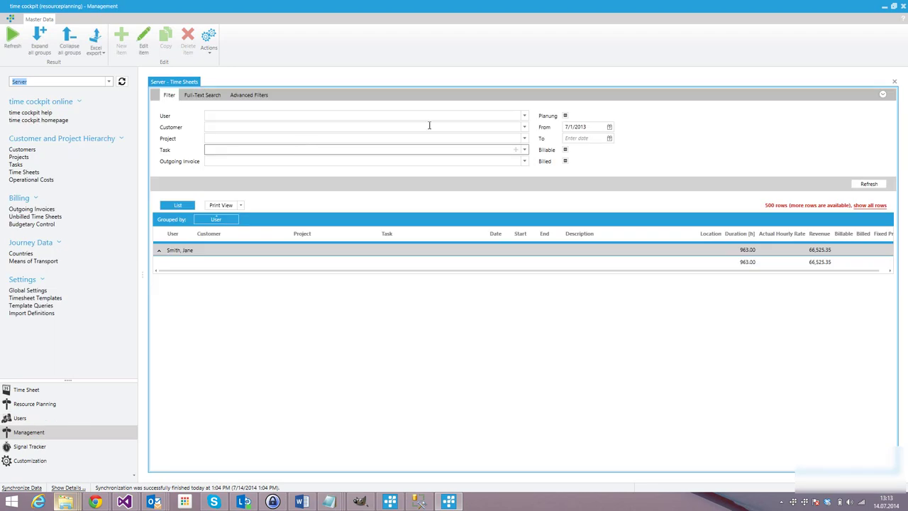
pyautogui.click(872, 185)
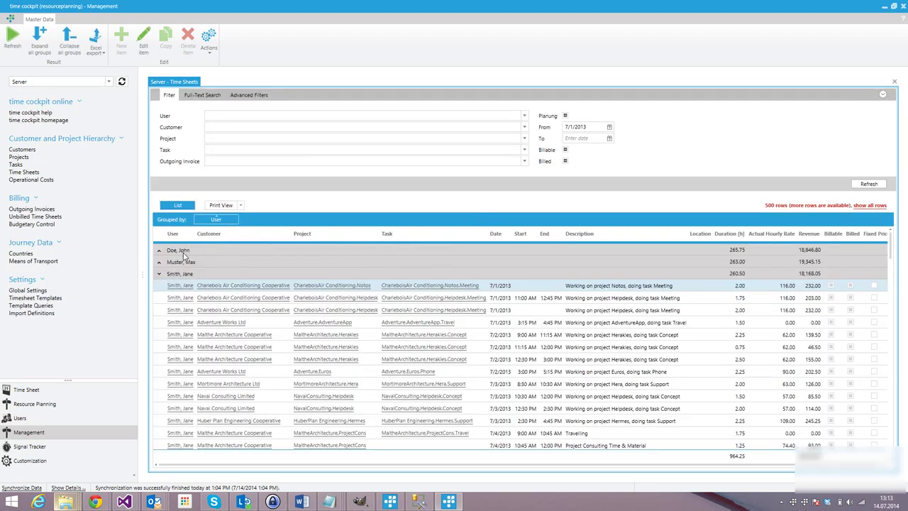
pyautogui.click(159, 275)
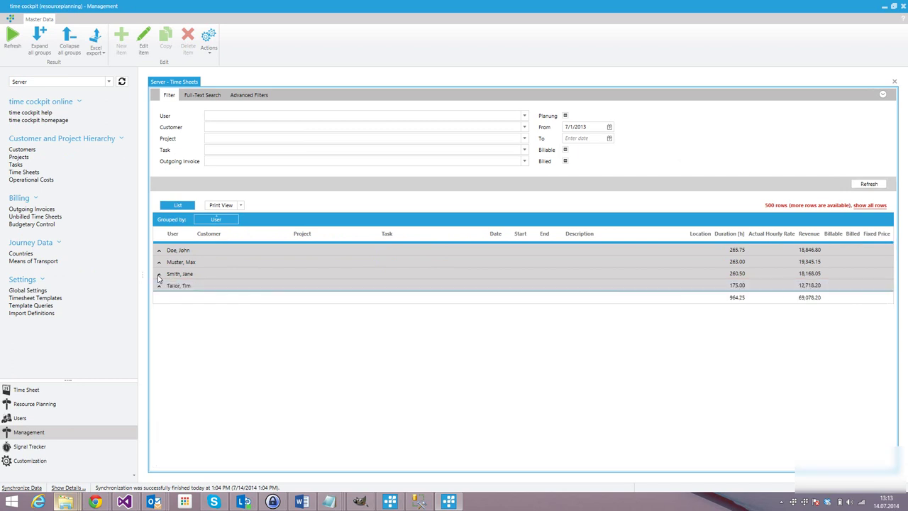
# Step: Check the default user filter in a new Time Sheets list and that user's Admin entry under Assign roles
pyautogui.click(24, 173)
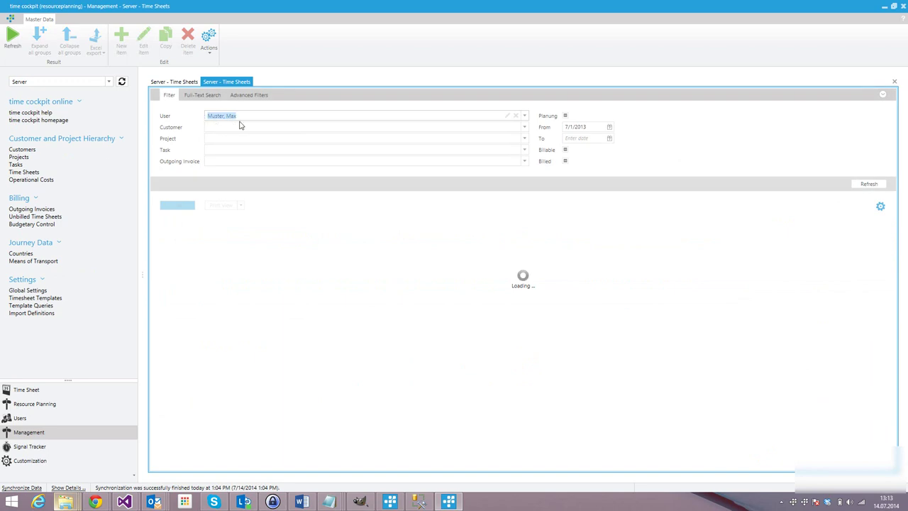
pyautogui.click(19, 418)
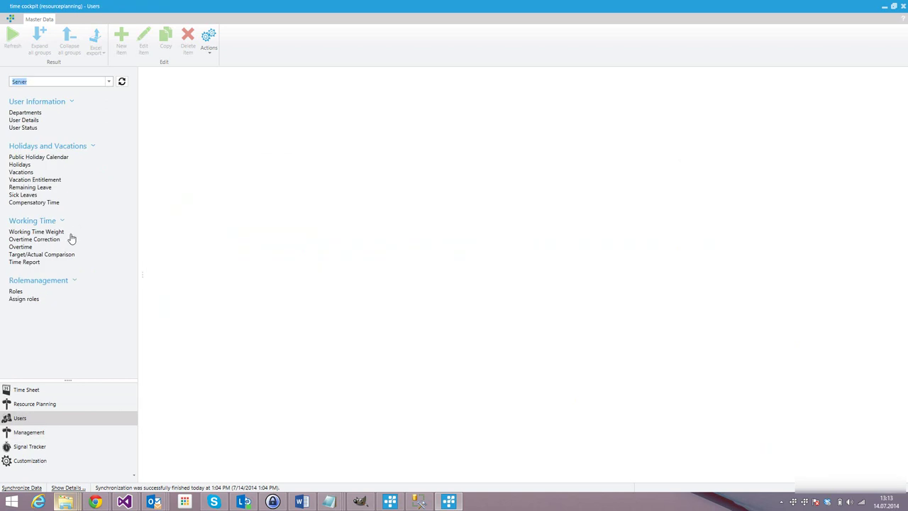
pyautogui.click(23, 301)
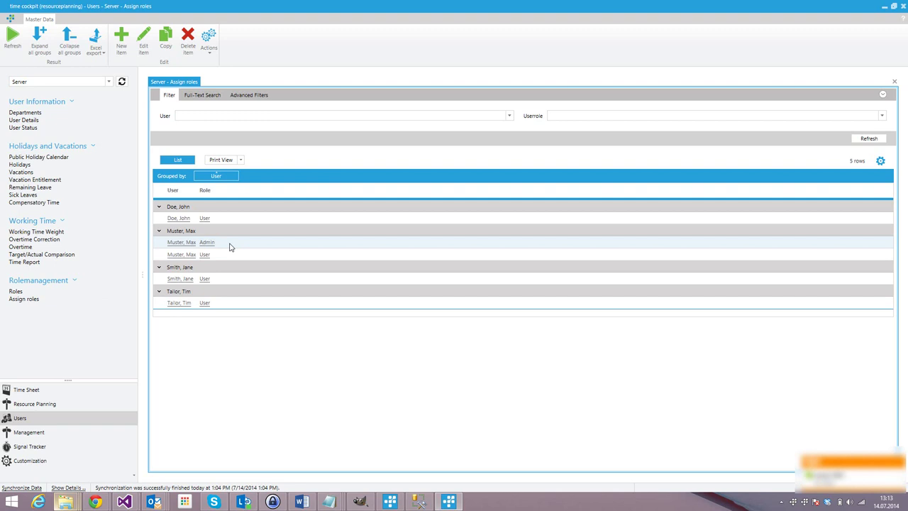
pyautogui.click(229, 247)
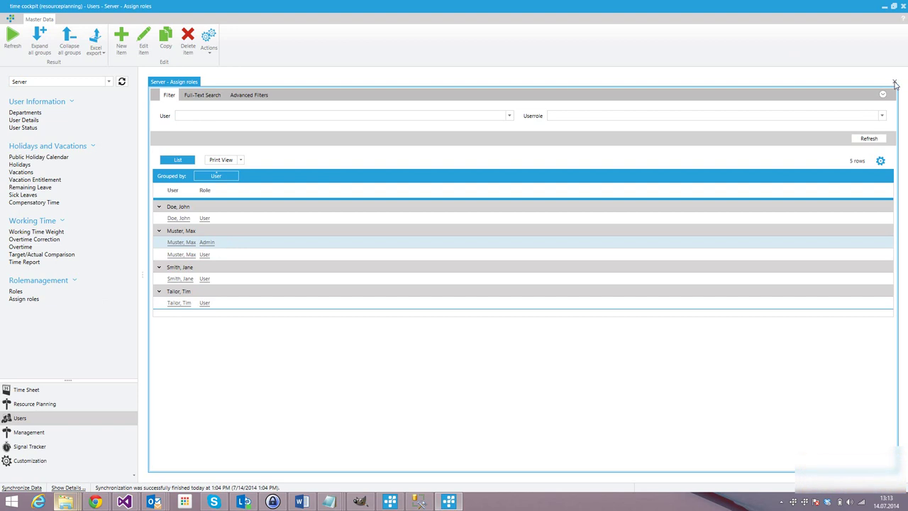
pyautogui.click(895, 82)
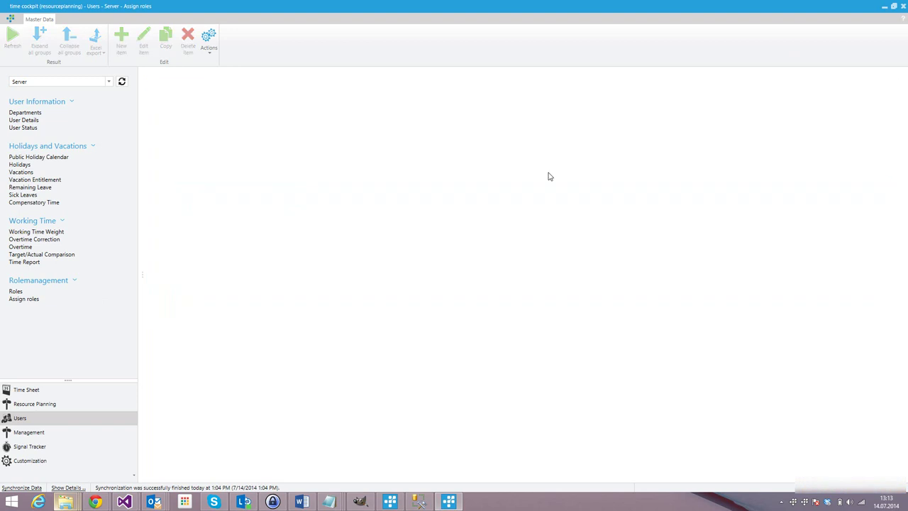
# Step: Copy the entire condition of the USR_TimesheetRead permission in the Customization module
pyautogui.click(37, 467)
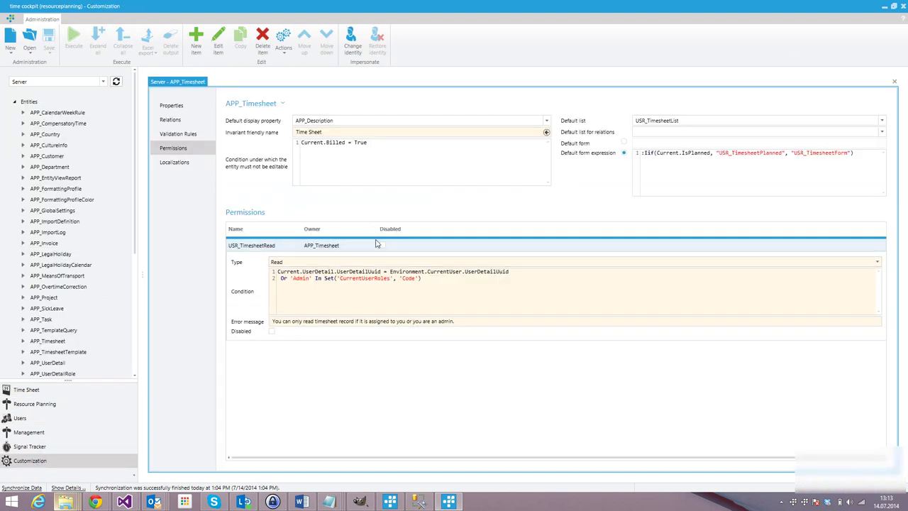
pyautogui.click(317, 292)
pyautogui.hotkey('ctrl', 'a')
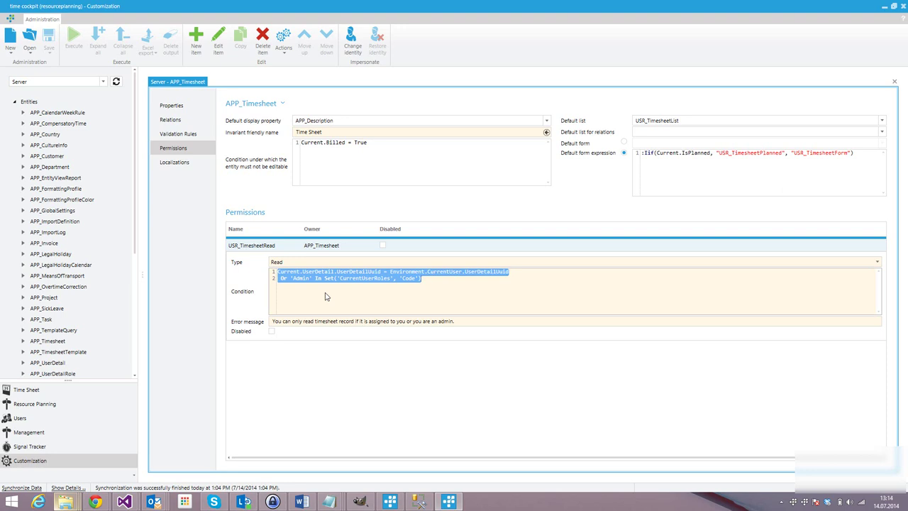
# Step: Add a permission named TimesheetWrite that applies to APP_Timesheet
pyautogui.click(197, 46)
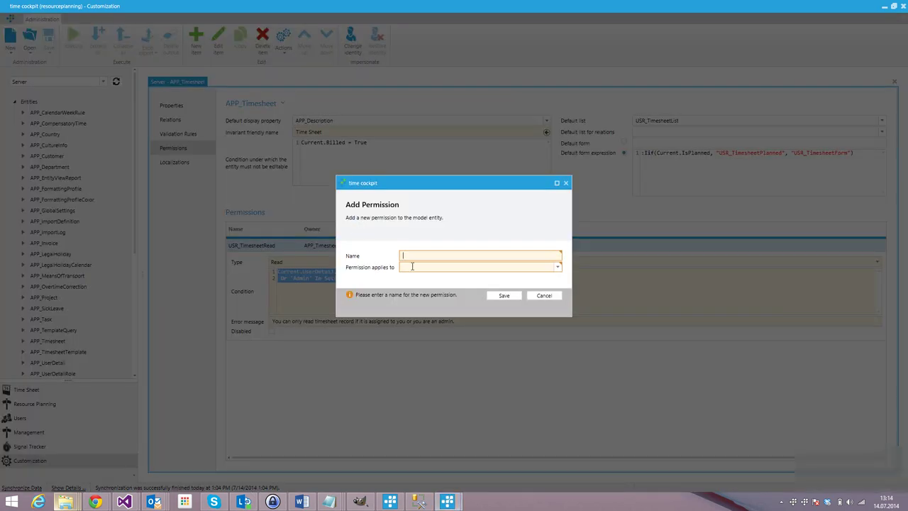
pyautogui.write('TimesheetWrite')
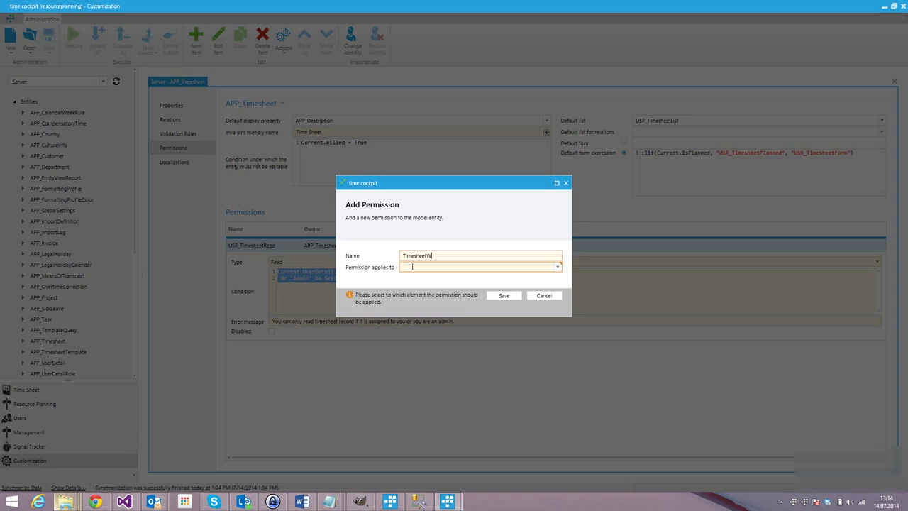
pyautogui.click(412, 266)
pyautogui.write('APP_Ti')
pyautogui.press('Down')
pyautogui.press('Return')
pyautogui.press('Return')
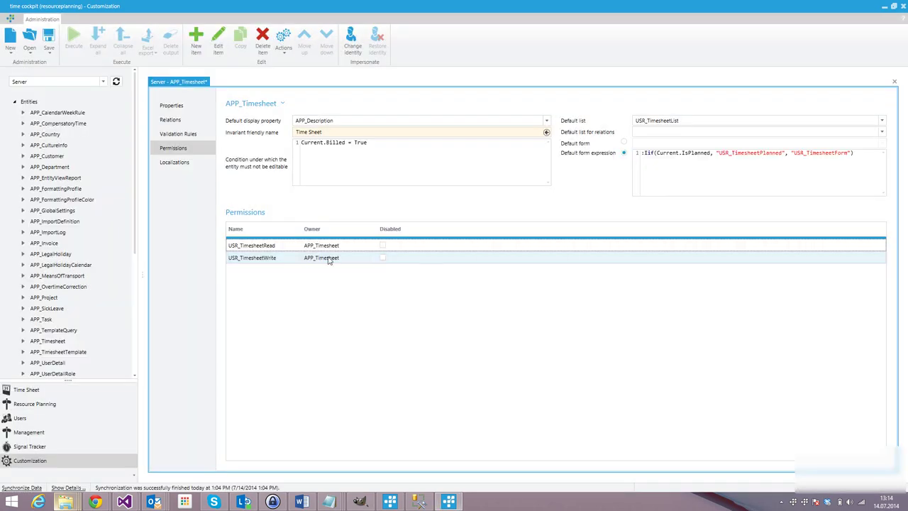
# Step: Paste the copied condition into the USR_TimesheetWrite permission and set its type to Write
pyautogui.click(327, 261)
pyautogui.click(341, 302)
pyautogui.hotkey('ctrl', 'a')
pyautogui.hotkey('ctrl', 'v')
pyautogui.click(299, 274)
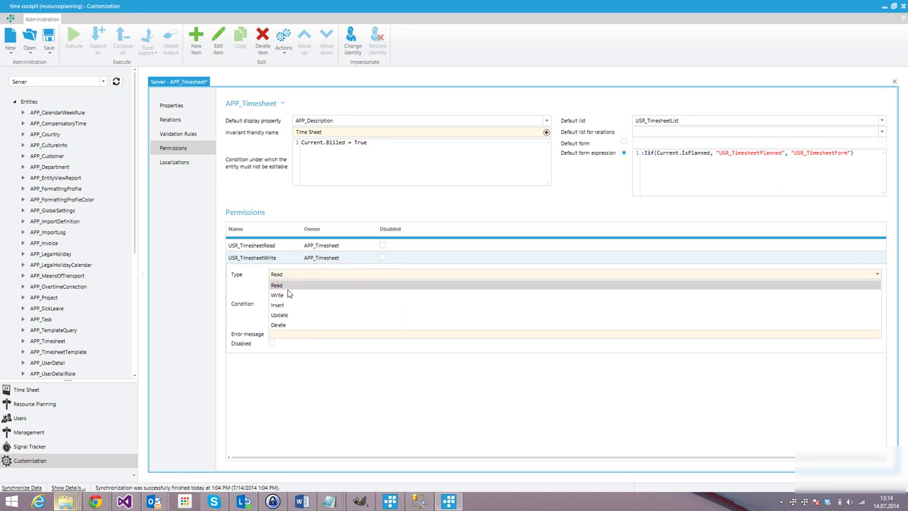
pyautogui.click(290, 295)
# Step: Copy the USR_TimesheetRead error message into USR_TimesheetWrite, replace "read" with "write", and save the entity
pyautogui.click(289, 334)
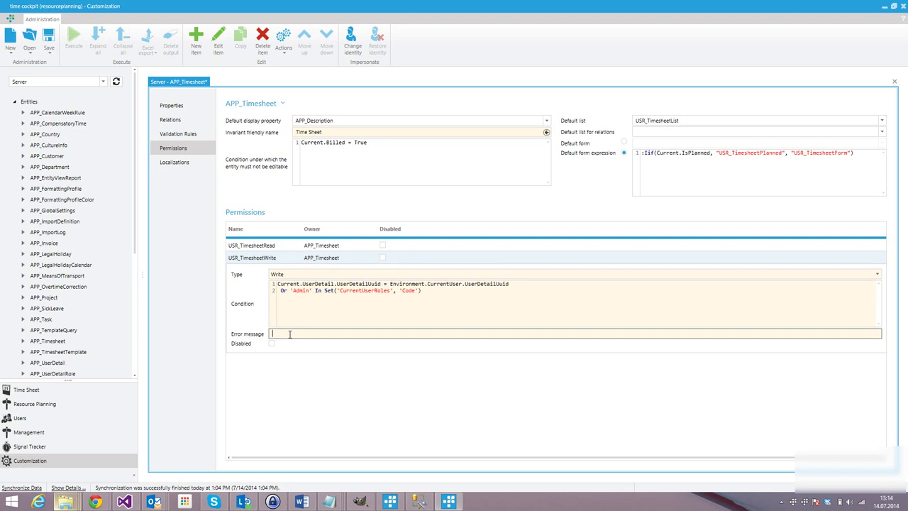
pyautogui.click(273, 249)
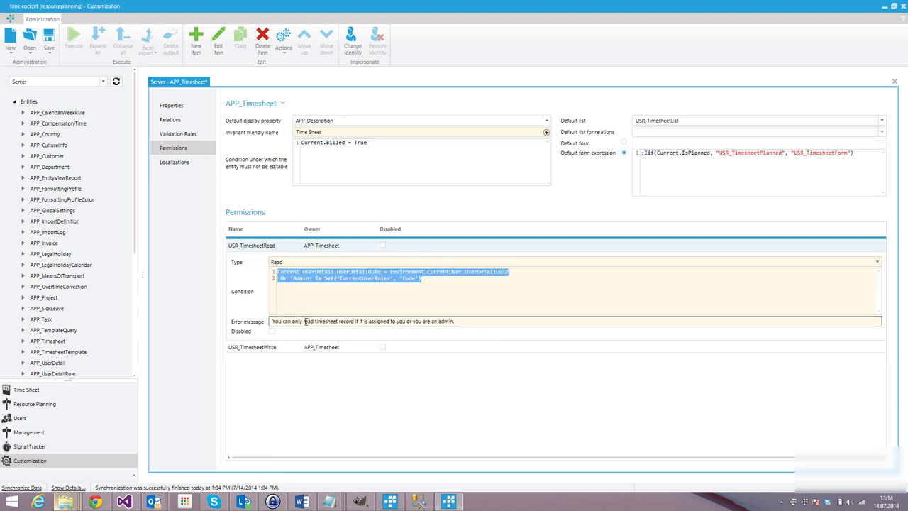
pyautogui.tripleClick(305, 323)
pyautogui.click(253, 347)
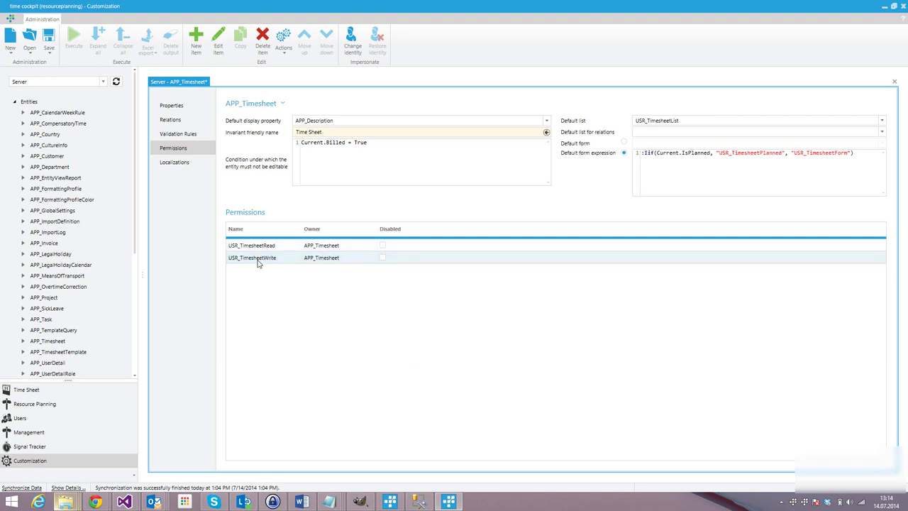
pyautogui.click(334, 335)
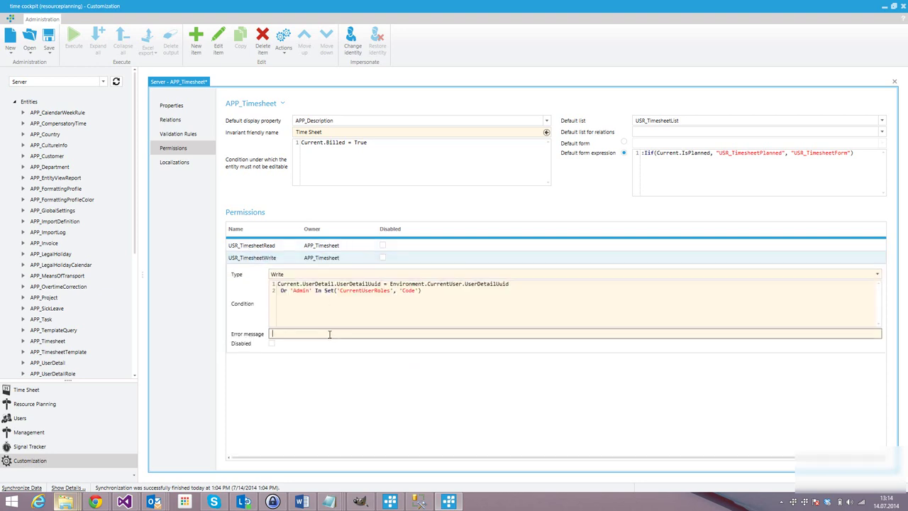
pyautogui.doubleClick(307, 334)
pyautogui.write('write')
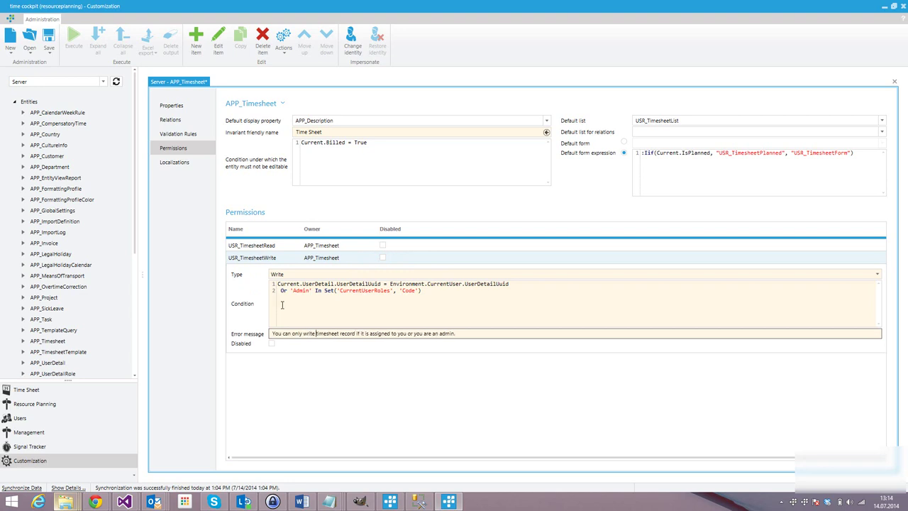
pyautogui.click(48, 37)
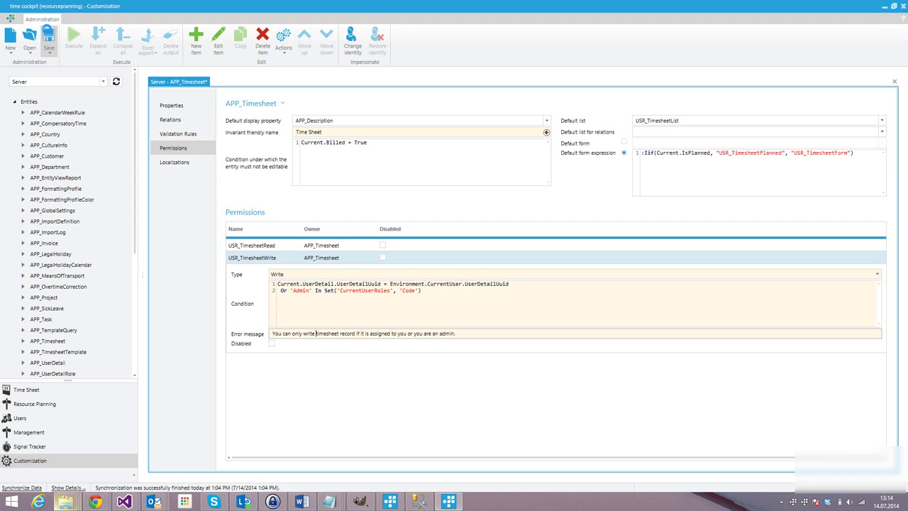
# Step: Save APP_Timesheet and add a new set definition named DepartmentsLedByMe
pyautogui.click(48, 37)
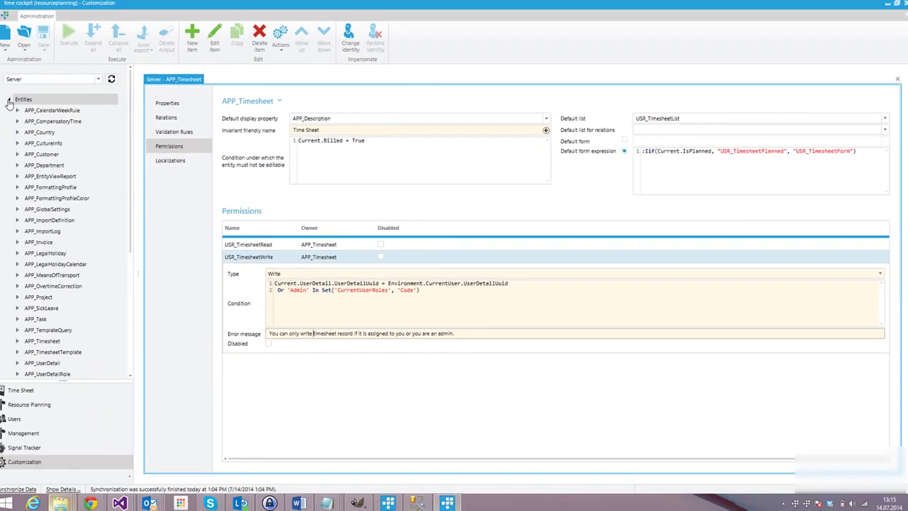
pyautogui.click(13, 101)
pyautogui.doubleClick(29, 168)
pyautogui.rightClick(30, 169)
pyautogui.click(52, 174)
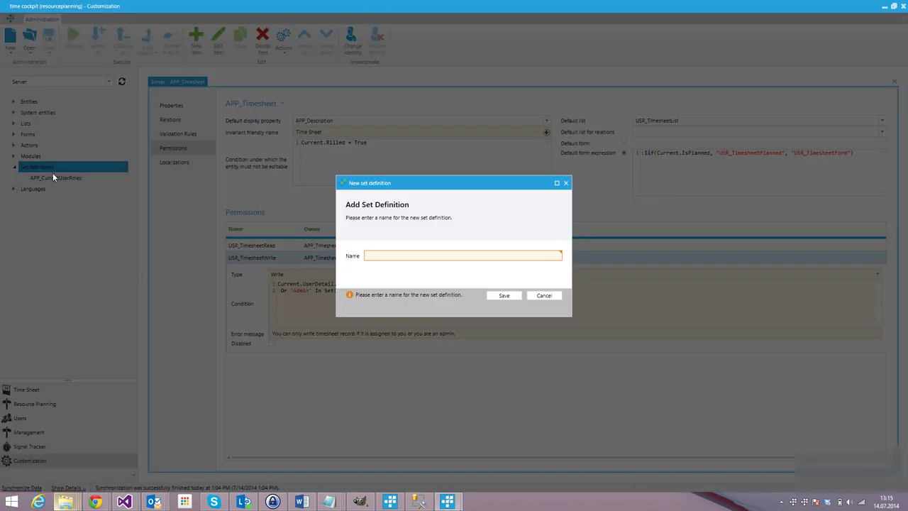
pyautogui.write('Dsa')
pyautogui.press('BackSpace')
pyautogui.press('BackSpace')
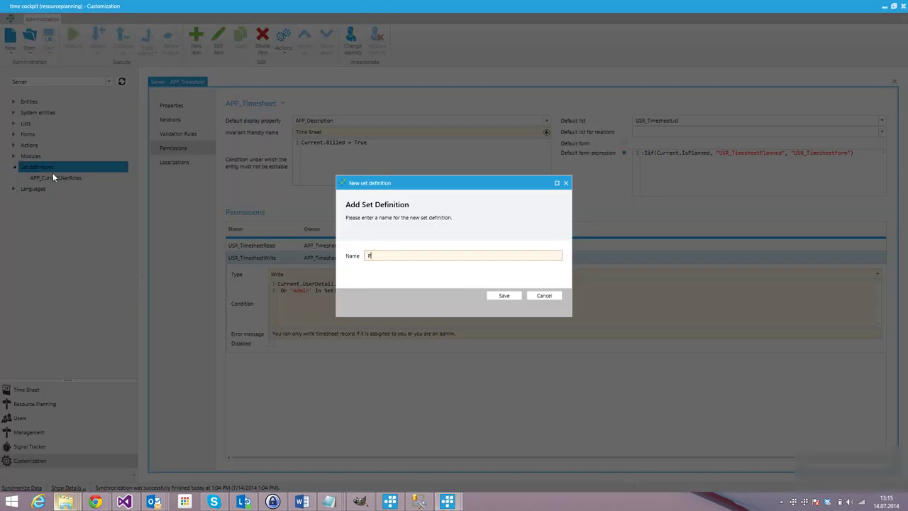
pyautogui.write('epartmentsLedByMe')
pyautogui.press('Return')
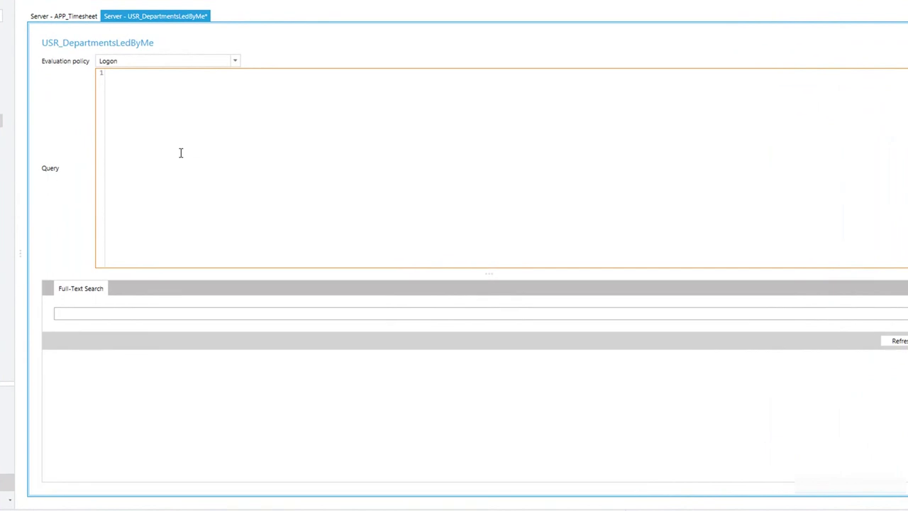
# Step: Begin the USR_DepartmentsLedByMe query with the line "From D In TeamLeader"
pyautogui.click(181, 152)
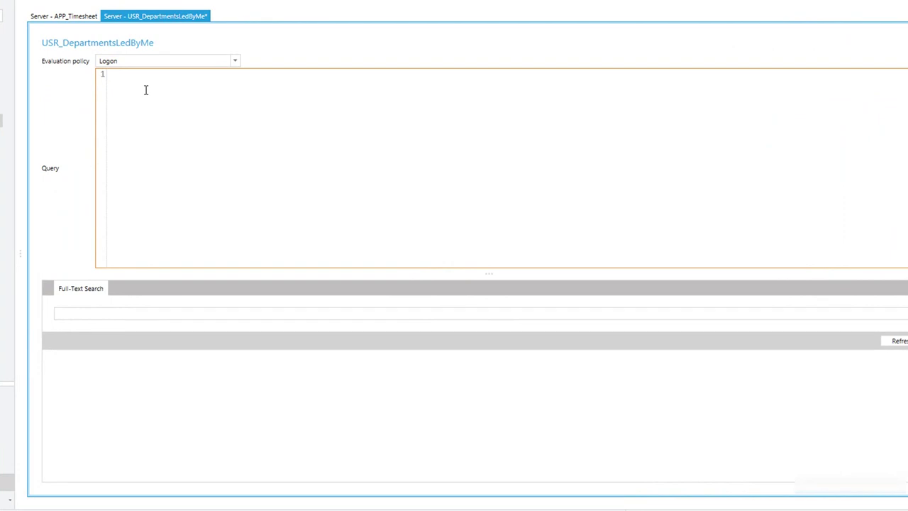
pyautogui.write('From D In')
pyautogui.press('Left')
pyautogui.press('Left')
pyautogui.press('Left')
pyautogui.hotkey('shift', 'Left')
pyautogui.press('End')
pyautogui.write('TeamLeader')
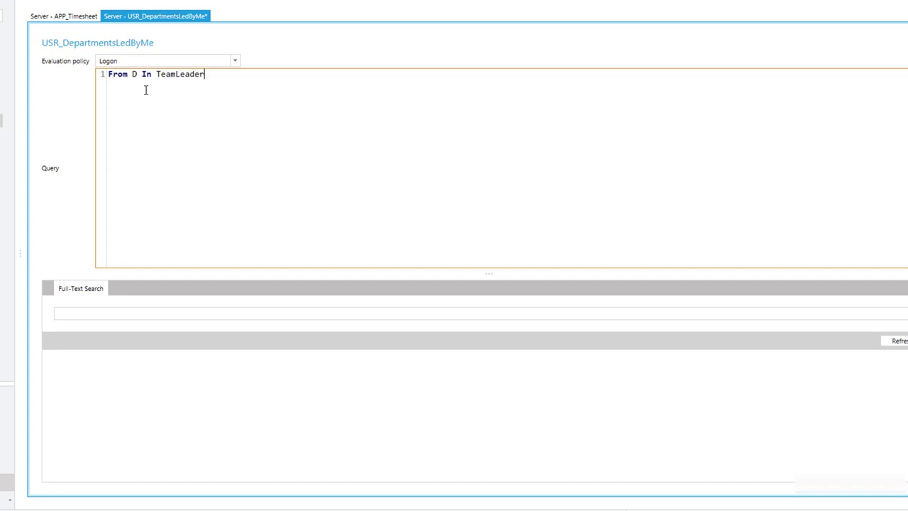
# Step: Add "Where D.TeamLeaderUser.UserDetailUuid = Environment.CurrentUser.UserDetailUuid" and "Select D.Department.Code" to the set definition query
pyautogui.press('Return')
pyautogui.write('Where D.TeamLeaderUser')
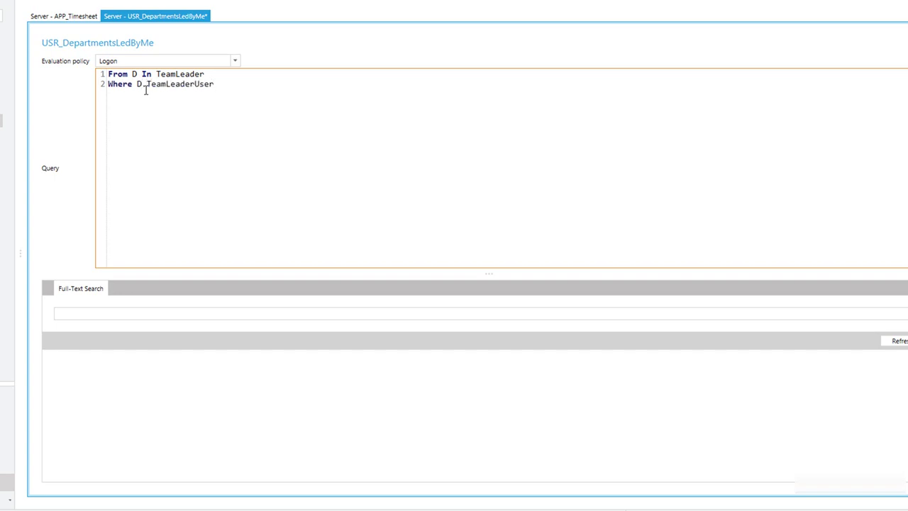
pyautogui.write('.UserDetailUuid = Environment.CurrentUser.UserDetailUuid')
pyautogui.press('Return')
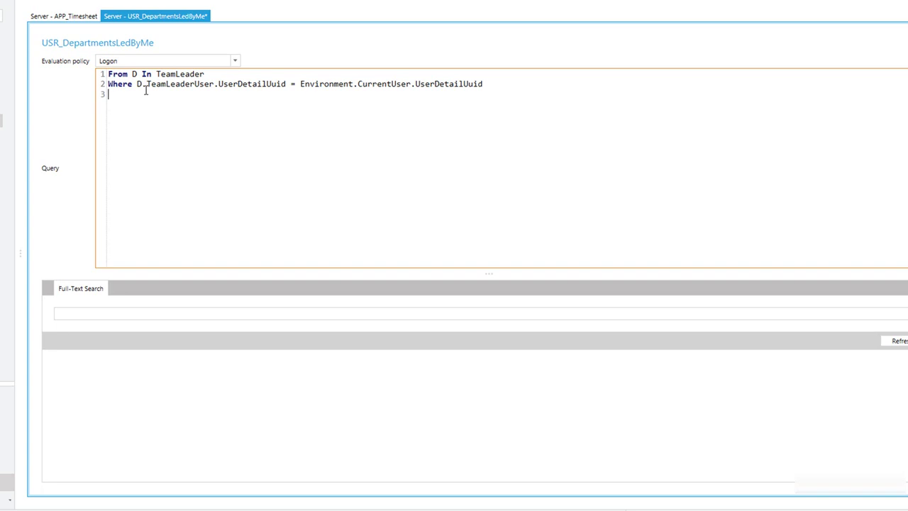
pyautogui.write('Select D.Department.Code')
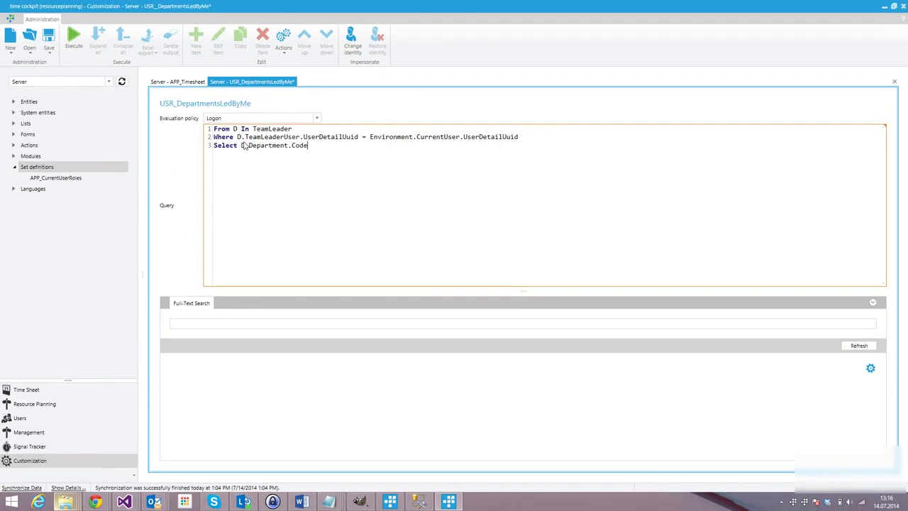
# Step: Copy the whole set definition query into a new TCQL script
pyautogui.hotkey('ctrl', 'a')
pyautogui.hotkey('ctrl', 'c')
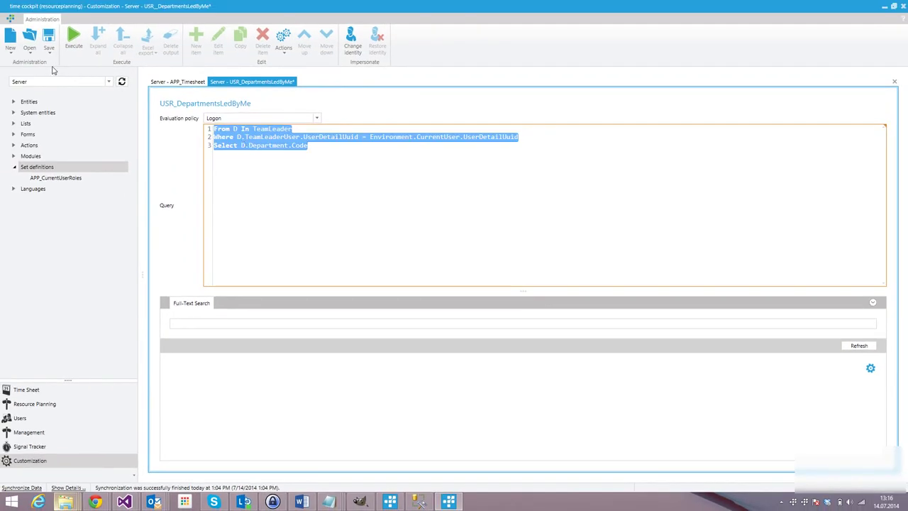
pyautogui.click(10, 53)
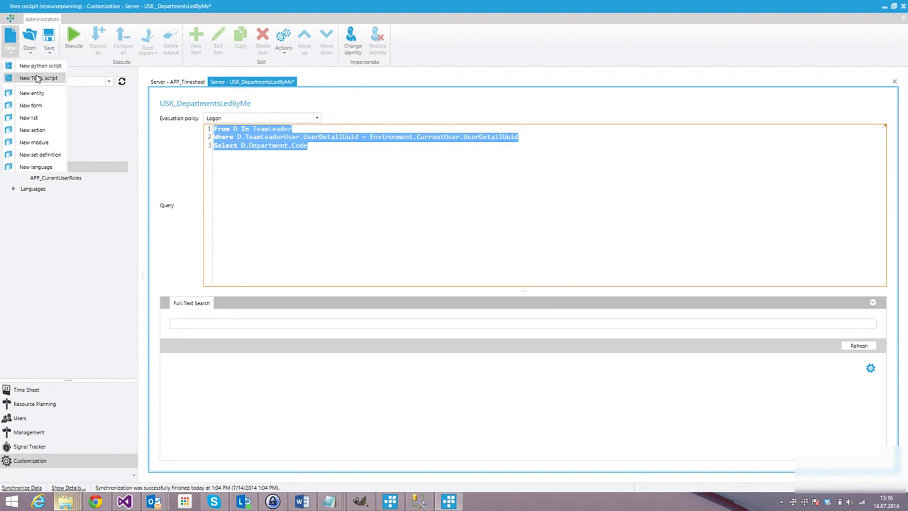
pyautogui.click(37, 76)
pyautogui.hotkey('ctrl', 'v')
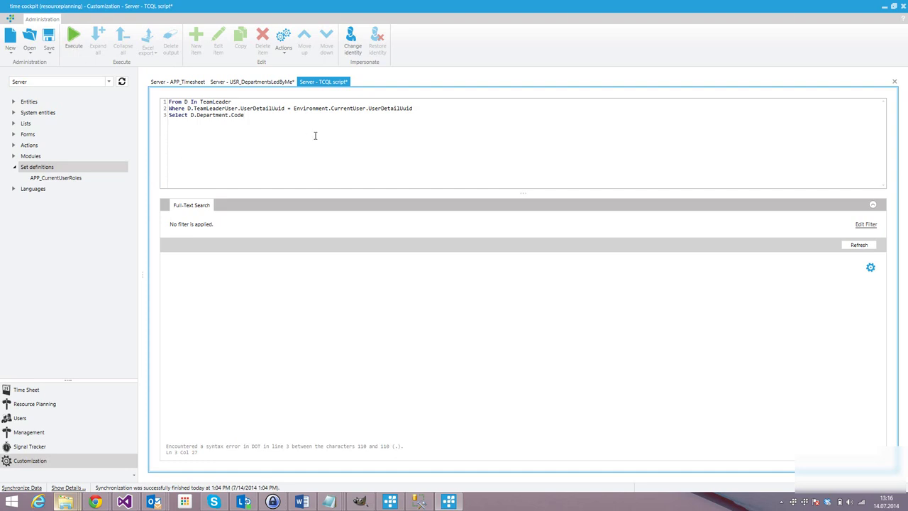
# Step: Change the script's last line to "Select New With { D.Department.Code }" and run the query
pyautogui.hotkey('ctrl', 'Left')
pyautogui.hotkey('ctrl', 'Left')
pyautogui.hotkey('ctrl', 'Left')
pyautogui.hotkey('ctrl', 'Left')
pyautogui.write('New With {')
pyautogui.press('End')
pyautogui.write('}')
pyautogui.press('F5')
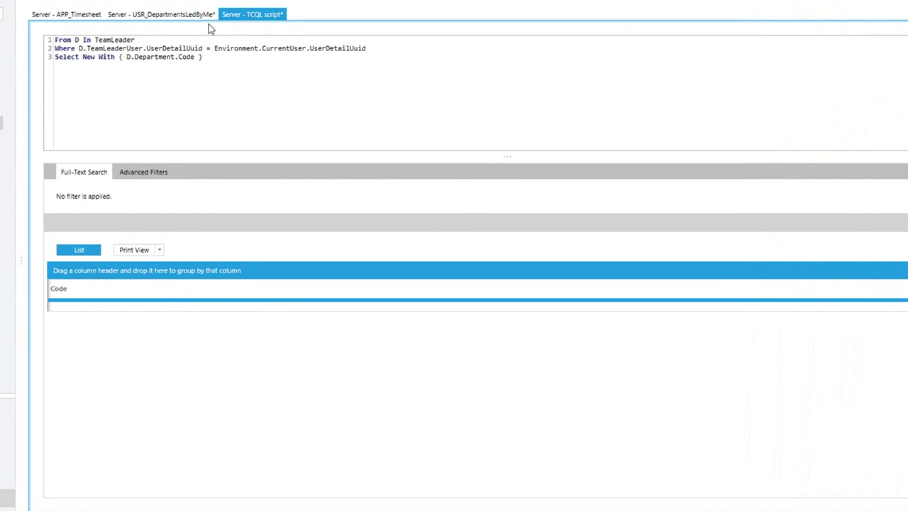
# Step: Test the script's query while impersonating the first and the second user in the user list
pyautogui.press('F5')
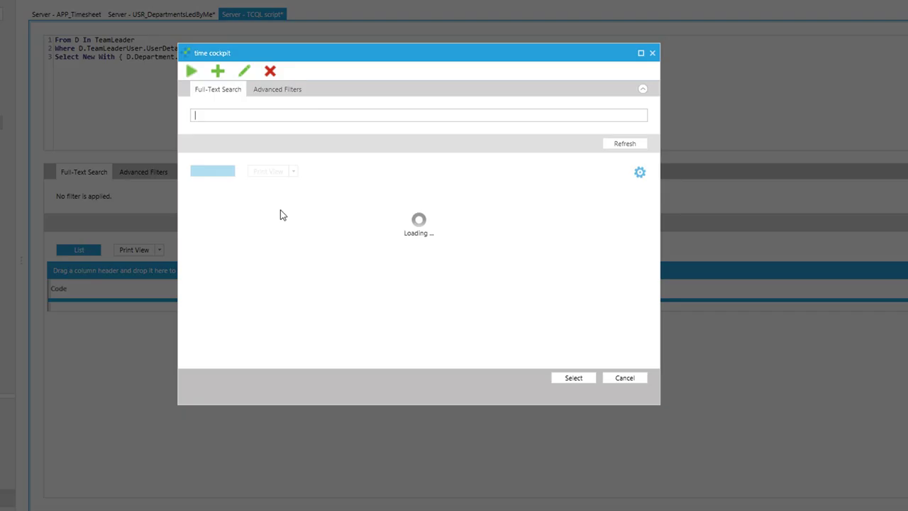
pyautogui.click(582, 381)
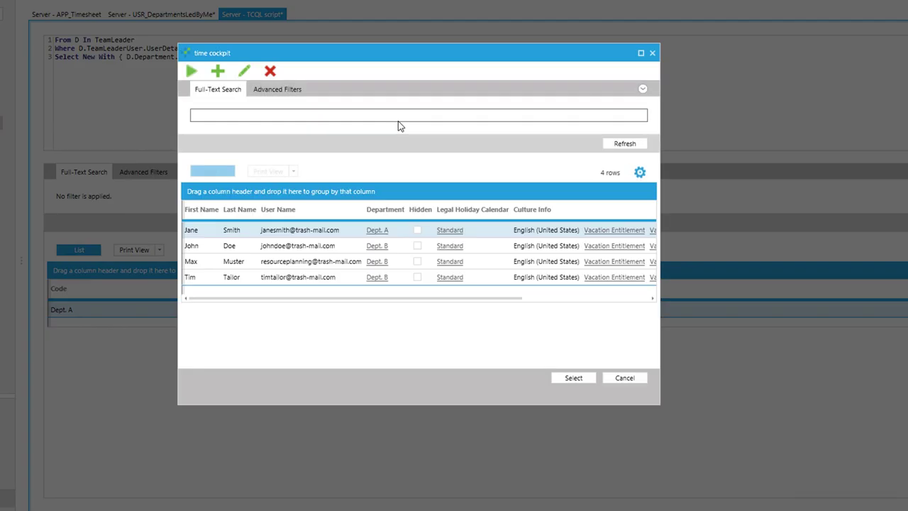
pyautogui.click(283, 250)
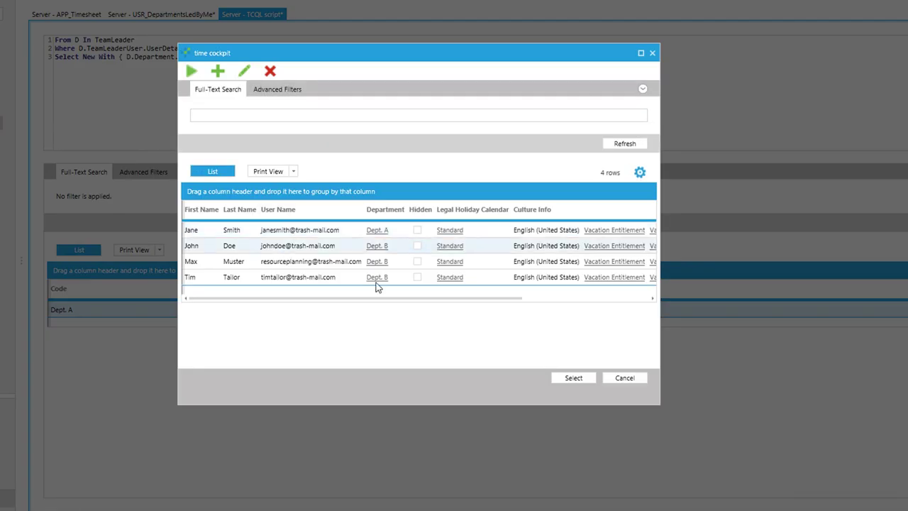
pyautogui.click(571, 379)
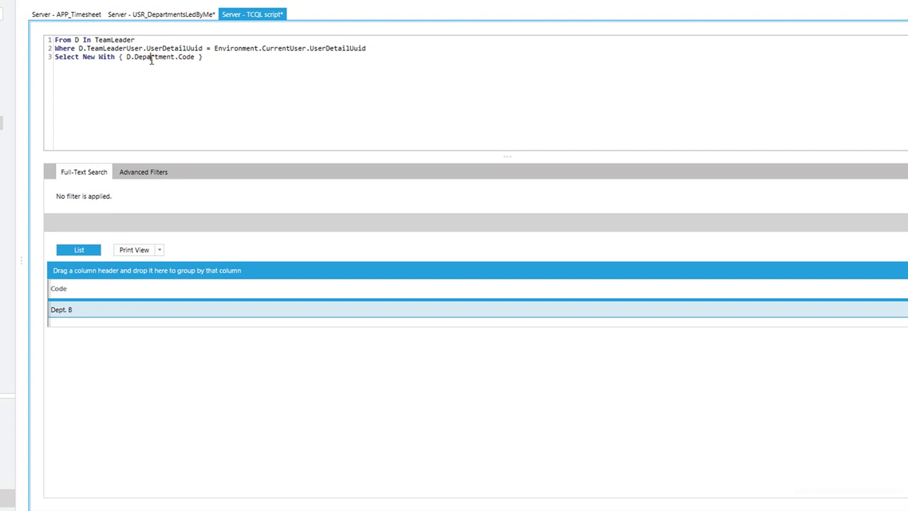
# Step: Replace the USR_DepartmentsLedByMe query with the script's corrected version and save the set definition
pyautogui.hotkey('ctrl', 'a')
pyautogui.click(173, 14)
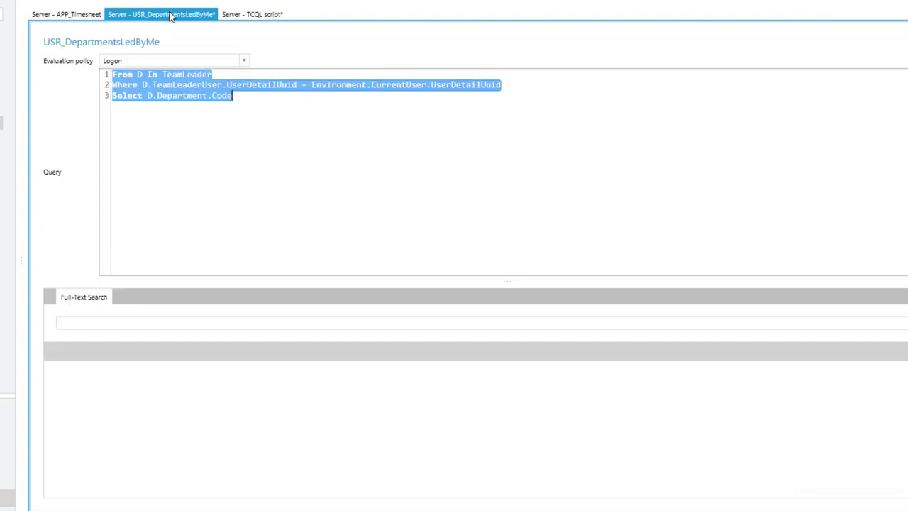
pyautogui.hotkey('ctrl', 'v')
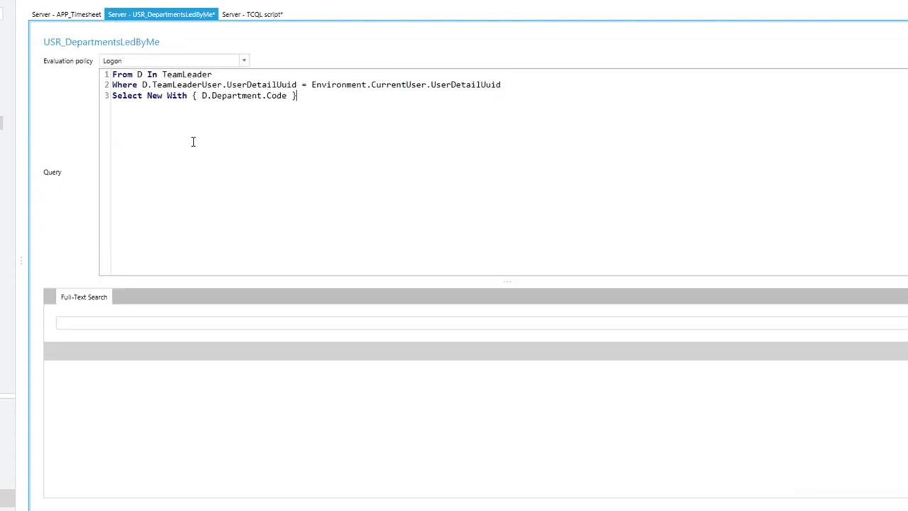
pyautogui.click(21, 25)
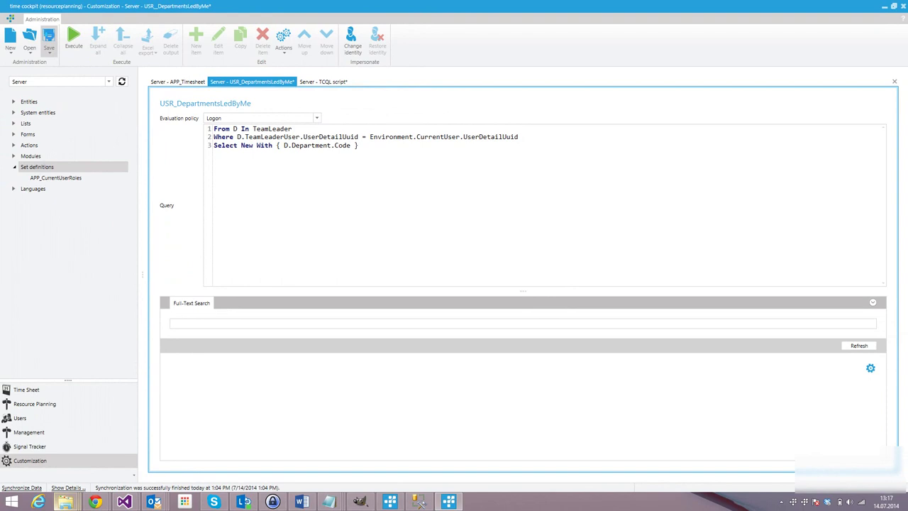
pyautogui.click(49, 39)
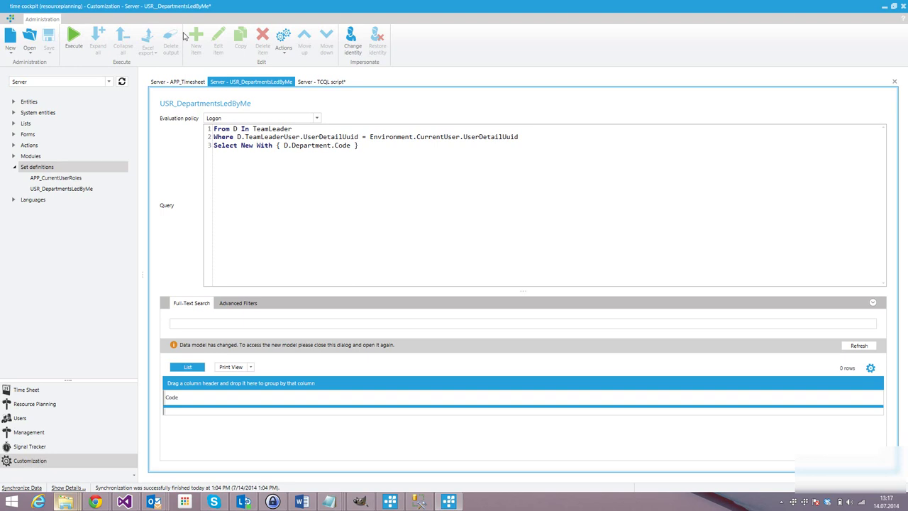
# Step: Insert "Or Current.UserDetail.Department.Code In Set('DepartmentsLedByMe', 'Code')" as the second line of the USR_TimesheetRead condition
pyautogui.click(181, 83)
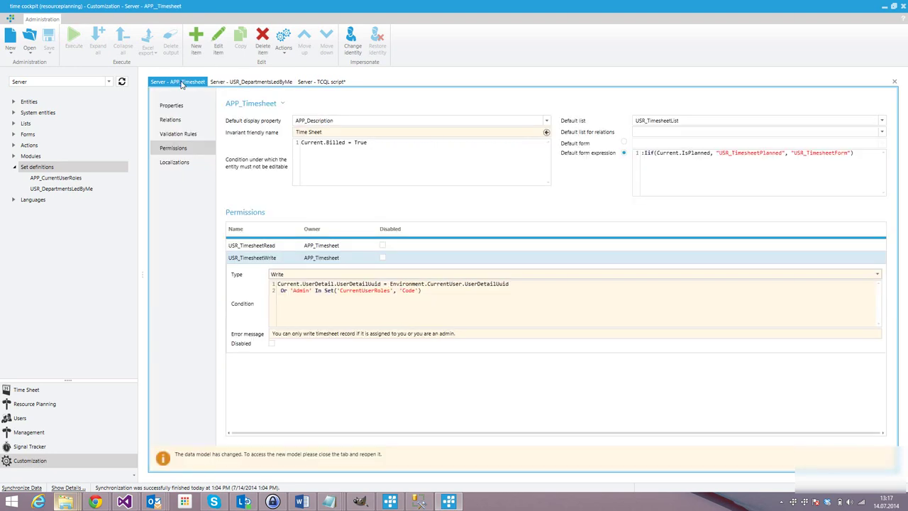
pyautogui.click(288, 249)
pyautogui.click(314, 286)
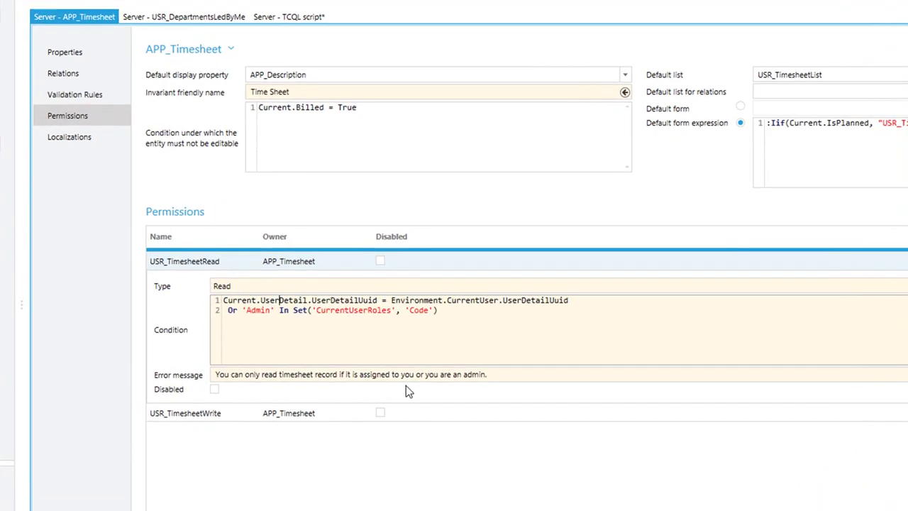
pyautogui.press('End')
pyautogui.press('Return')
pyautogui.write('Or Current.')
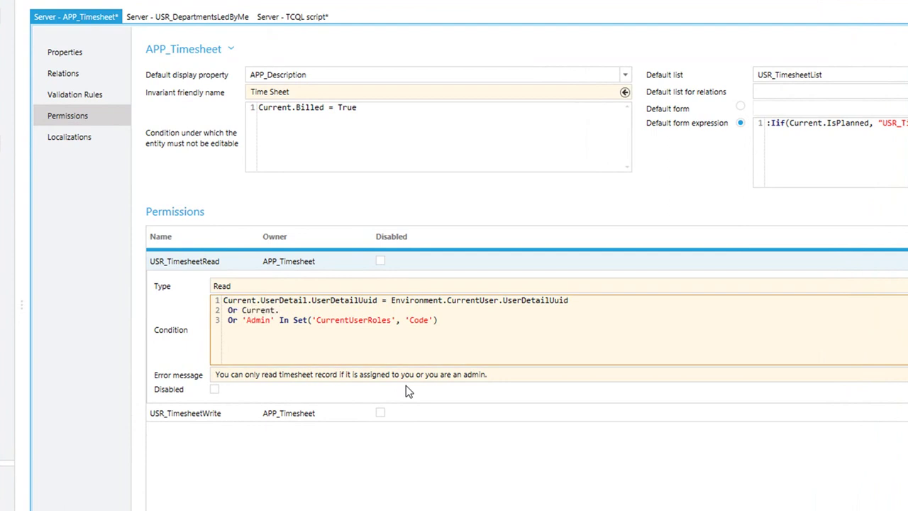
pyautogui.write('UserDetail.Department')
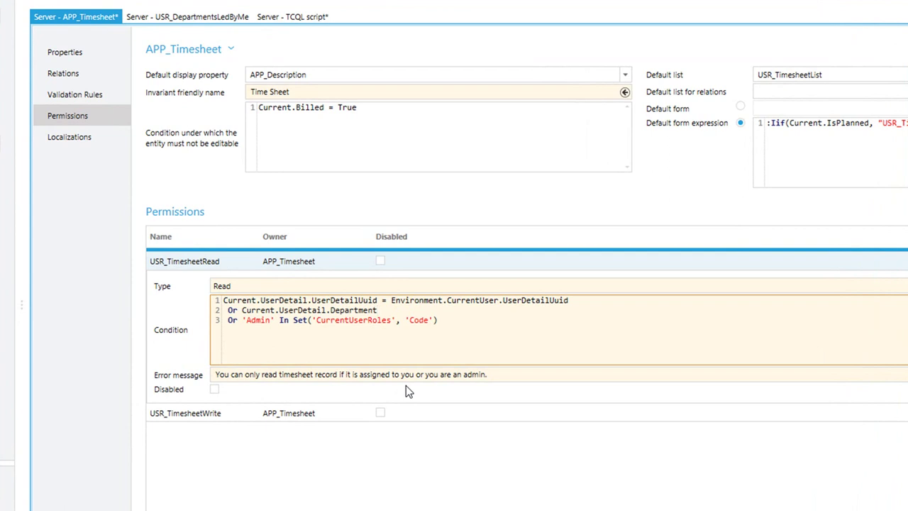
pyautogui.write('.Code')
pyautogui.write("In Set('DepartmentsLedBy")
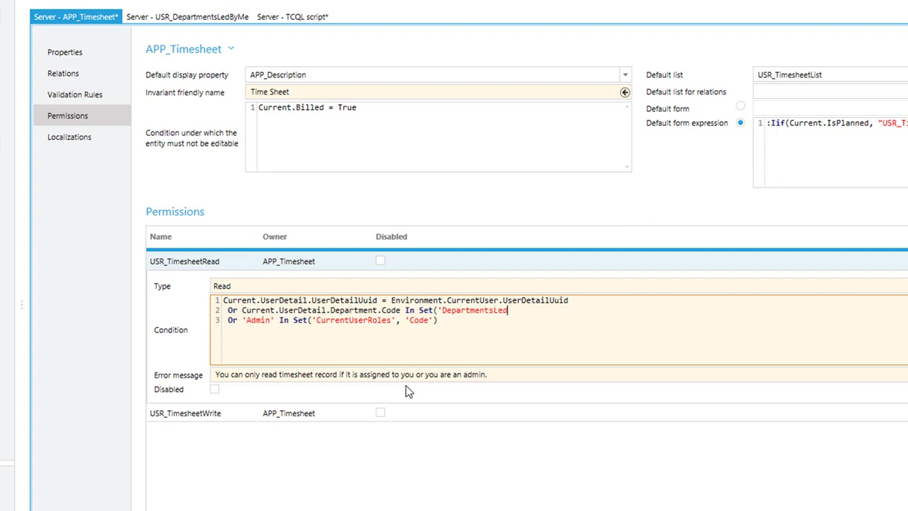
pyautogui.write("Me', 'Code")
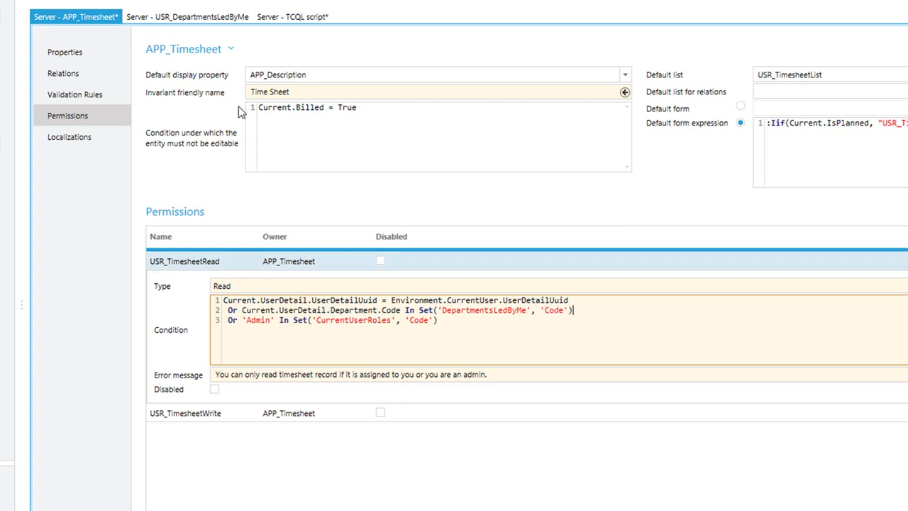
# Step: Compare the Code property selected in the USR_DepartmentsLedByMe query with the department line of the USR_TimesheetRead condition
pyautogui.click(156, 15)
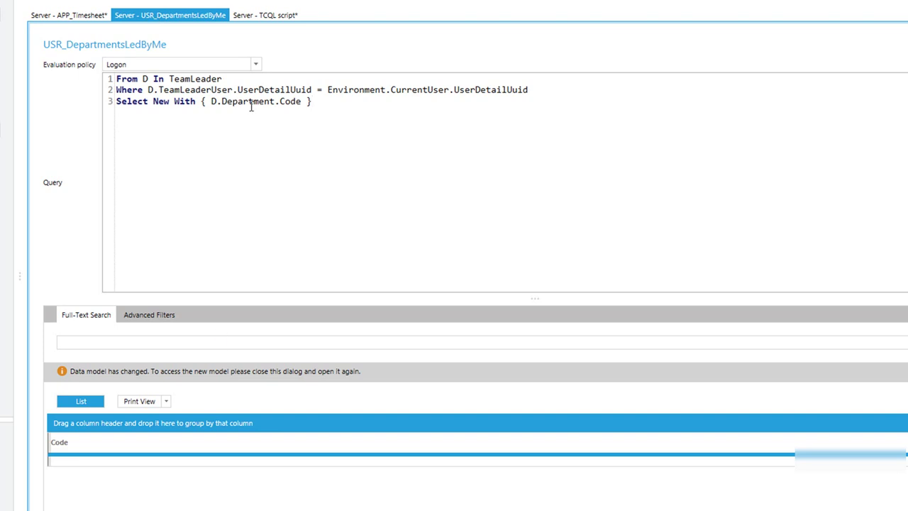
pyautogui.moveTo(278, 103); pyautogui.dragTo(302, 104)
pyautogui.click(49, 15)
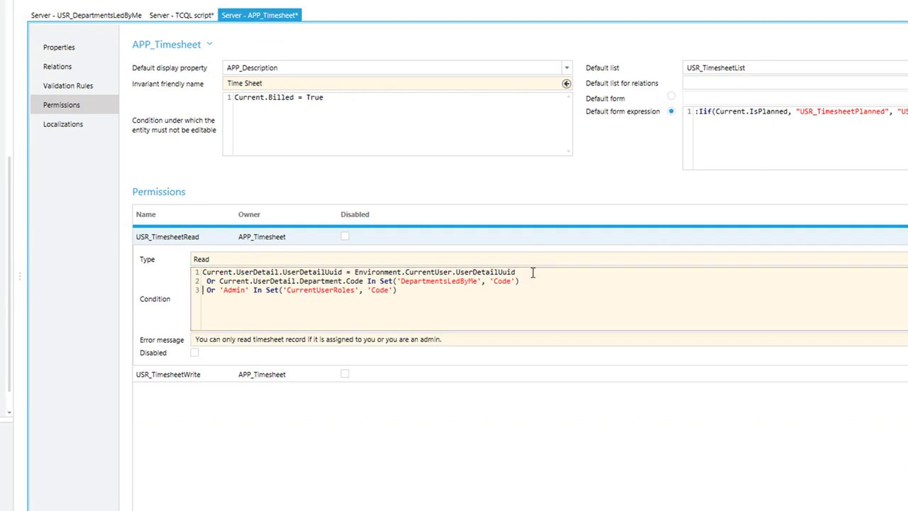
pyautogui.doubleClick(285, 281)
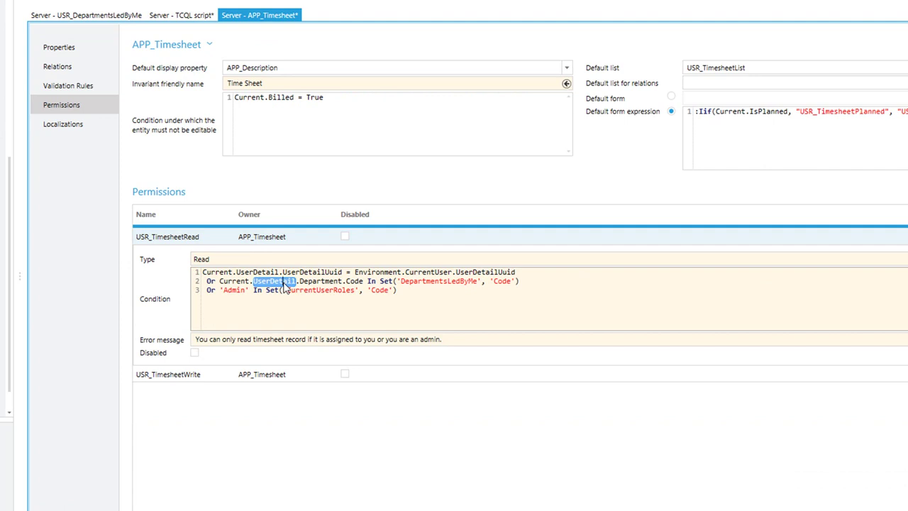
pyautogui.doubleClick(323, 287)
pyautogui.doubleClick(354, 282)
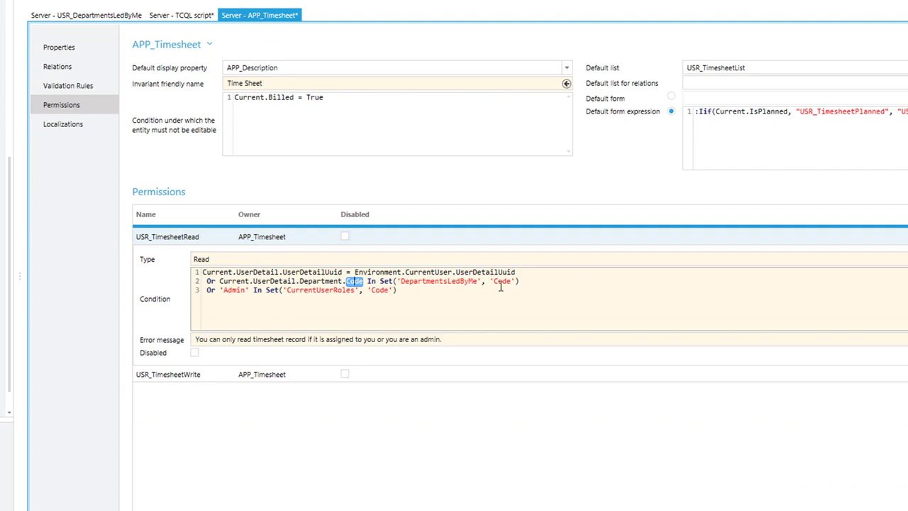
# Step: Open the USR_TimesheetWrite permission's condition for editing and save the APP_Timesheet entity
pyautogui.click(208, 376)
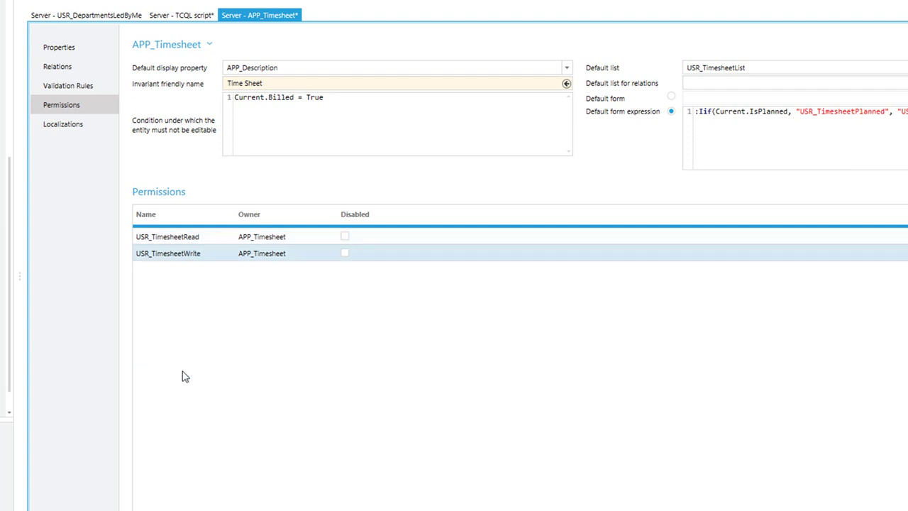
pyautogui.click(173, 258)
pyautogui.click(278, 300)
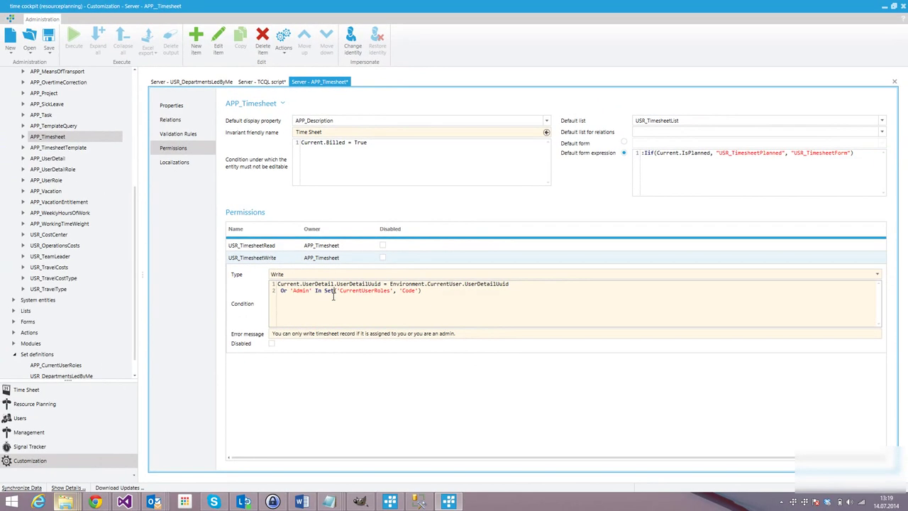
pyautogui.click(48, 40)
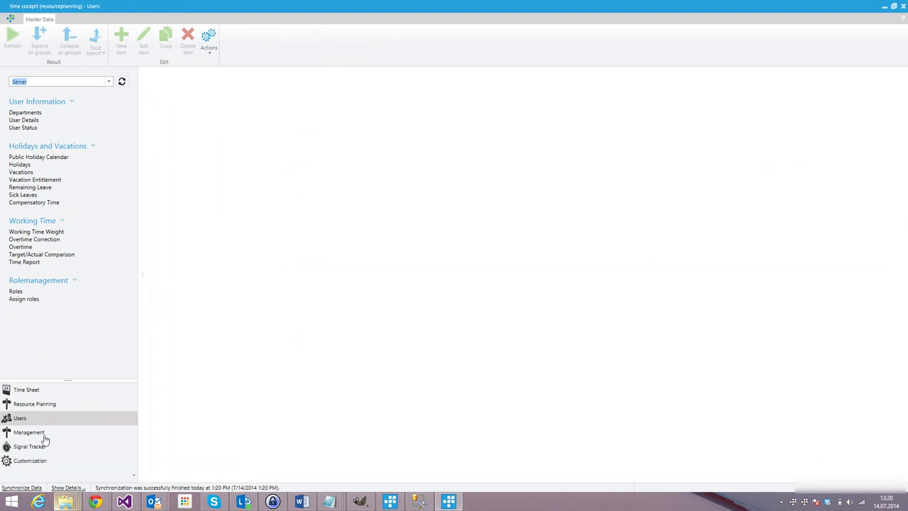
# Step: List the time sheets of all users in Management, starting from 7/1/2014
pyautogui.click(38, 402)
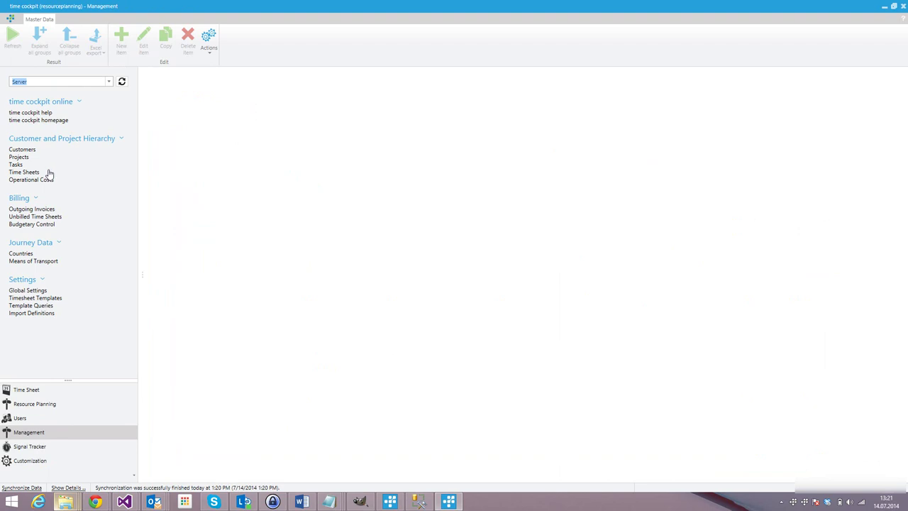
pyautogui.click(31, 175)
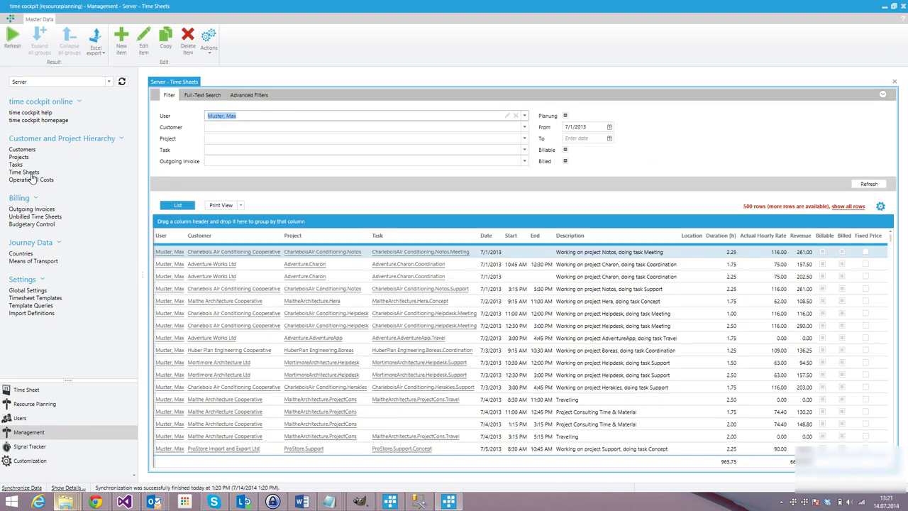
pyautogui.press('Delete')
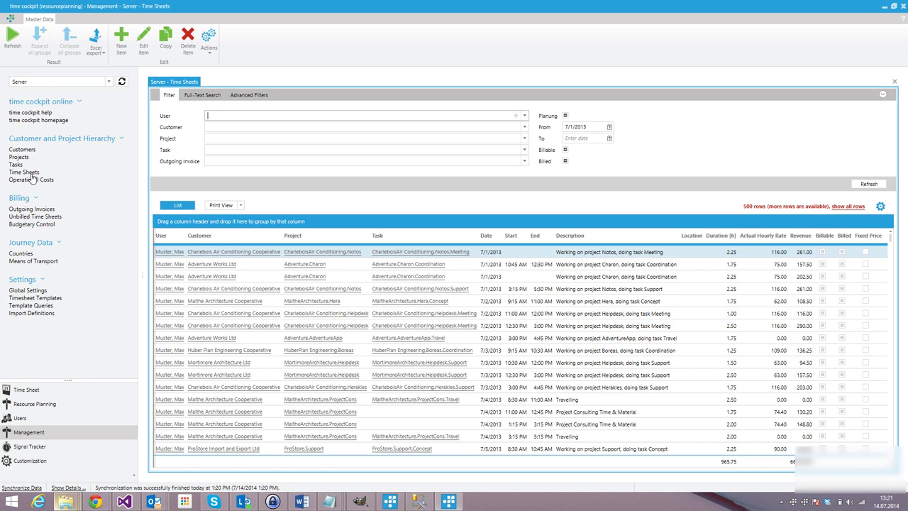
pyautogui.click(589, 127)
pyautogui.click(590, 127)
pyautogui.write('4')
pyautogui.click(871, 185)
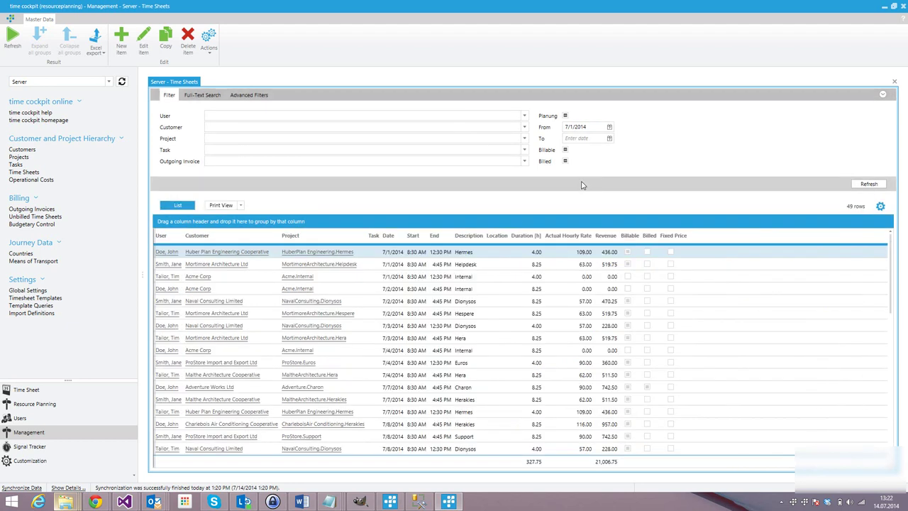
# Step: Sort the time sheets by date, newest first, and examine the form of the first 7/29/2014 entry
pyautogui.click(385, 239)
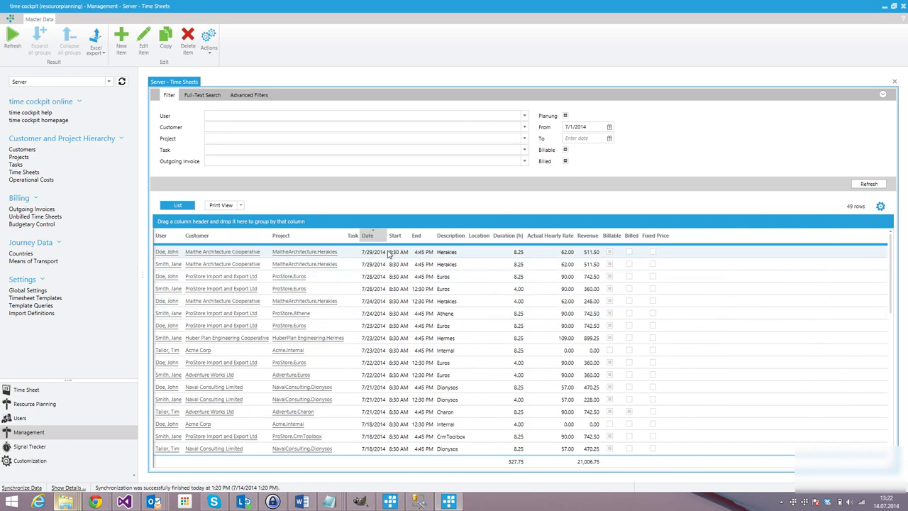
pyautogui.doubleClick(388, 252)
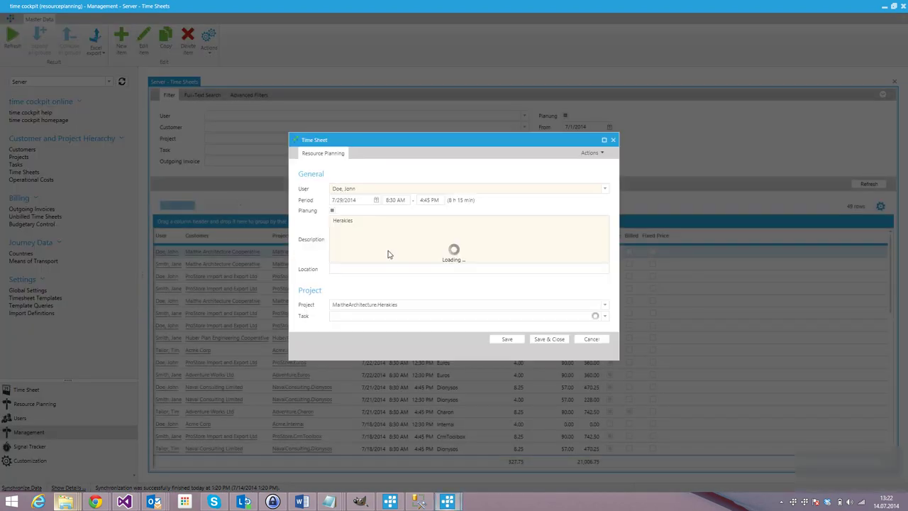
pyautogui.press('Escape')
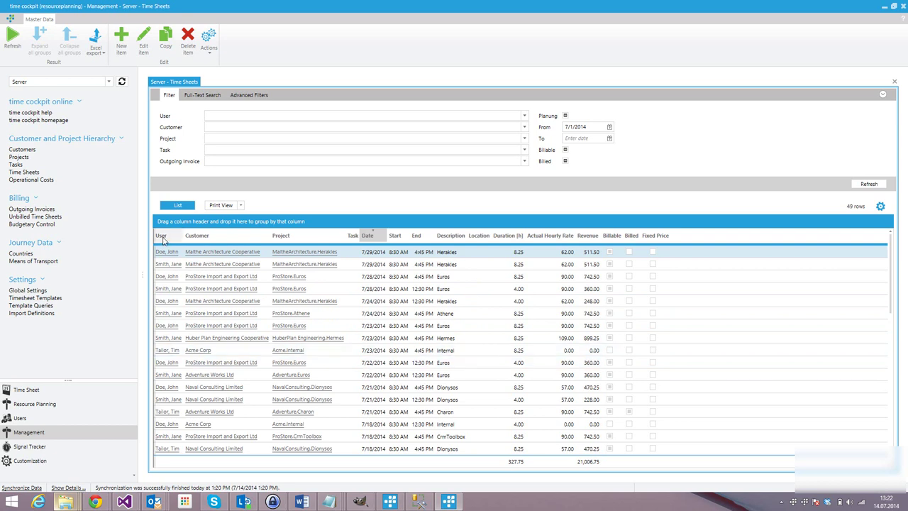
# Step: Group the time sheets by user and examine the newest 7/29/2014 entry in the second user's group
pyautogui.moveTo(162, 234); pyautogui.dragTo(183, 222)
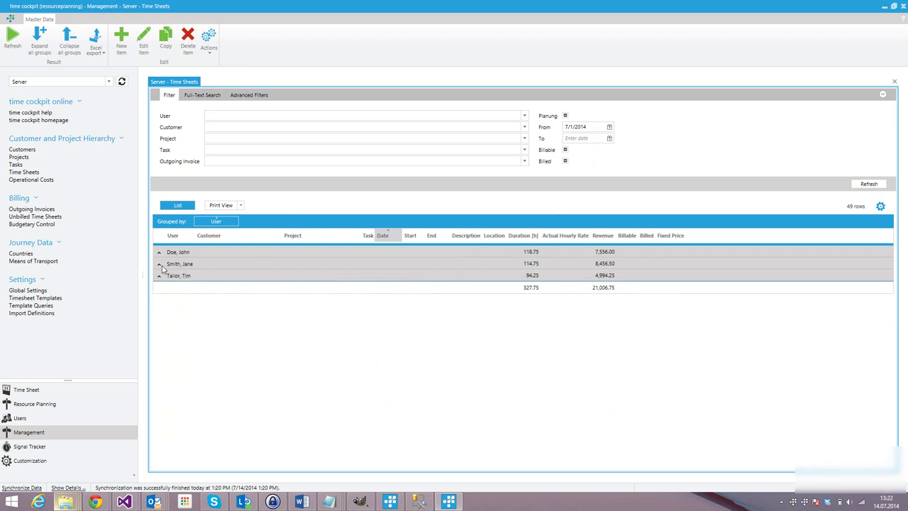
pyautogui.click(162, 267)
pyautogui.doubleClick(381, 281)
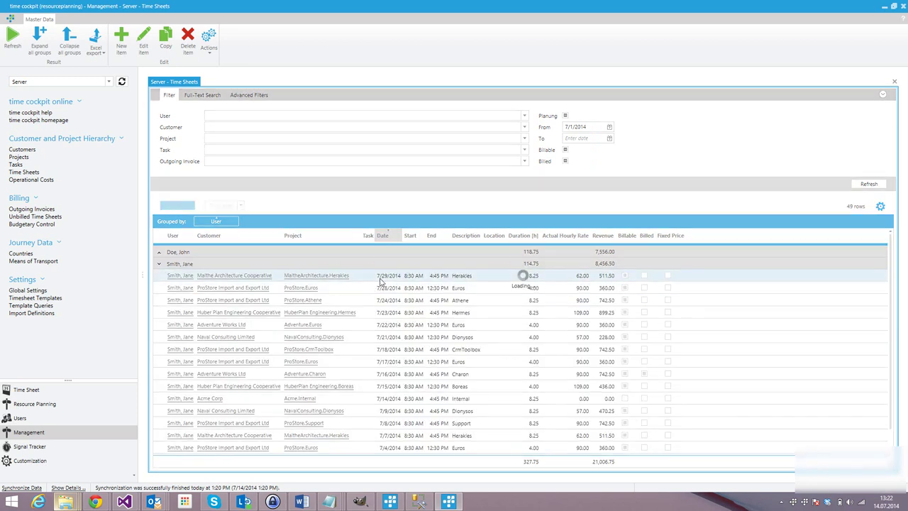
pyautogui.press('Escape')
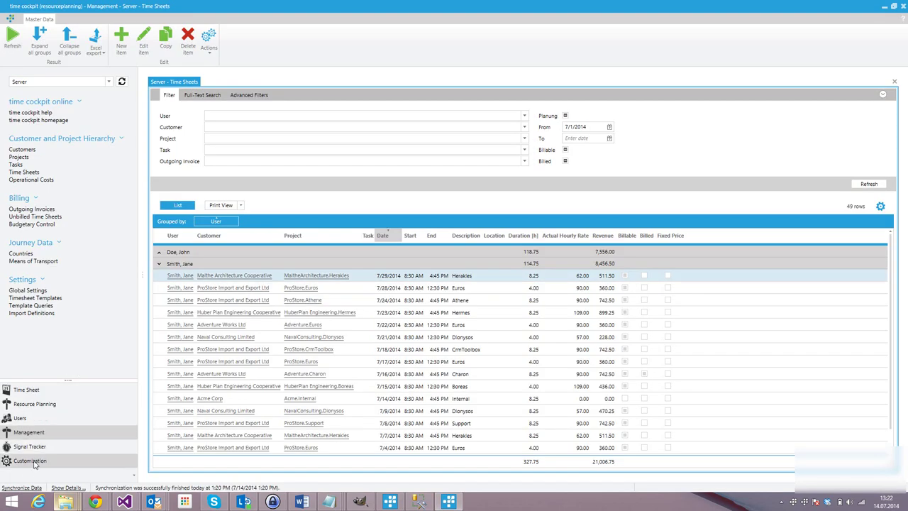
# Step: Change the identity to the second listed user, a member of Dept. B, to test the permissions
pyautogui.click(34, 462)
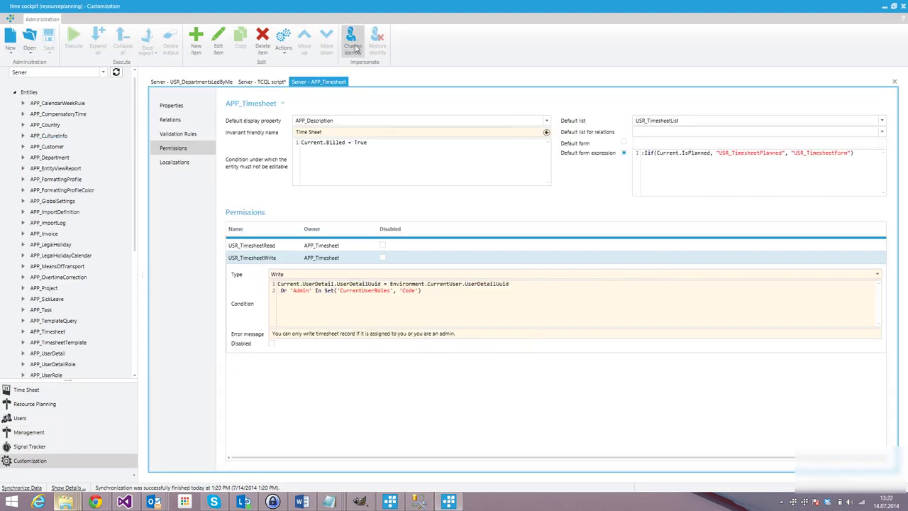
pyautogui.click(355, 46)
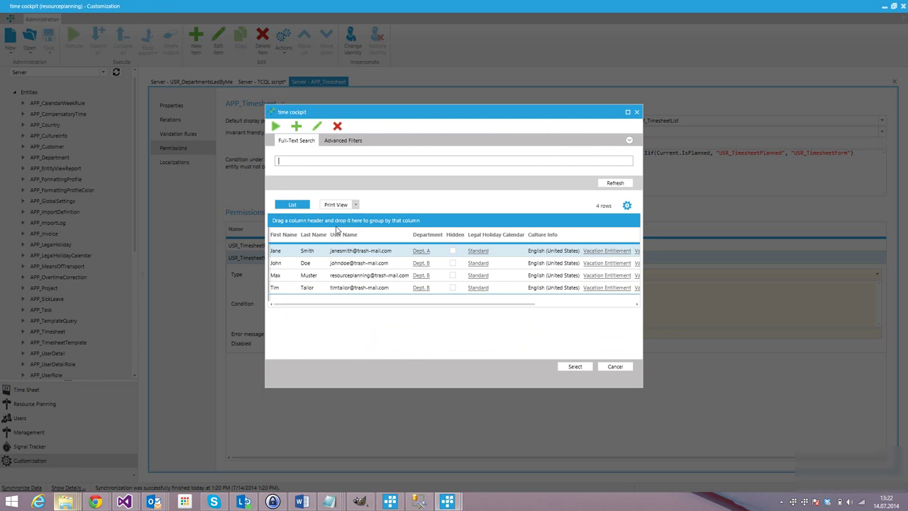
pyautogui.click(324, 264)
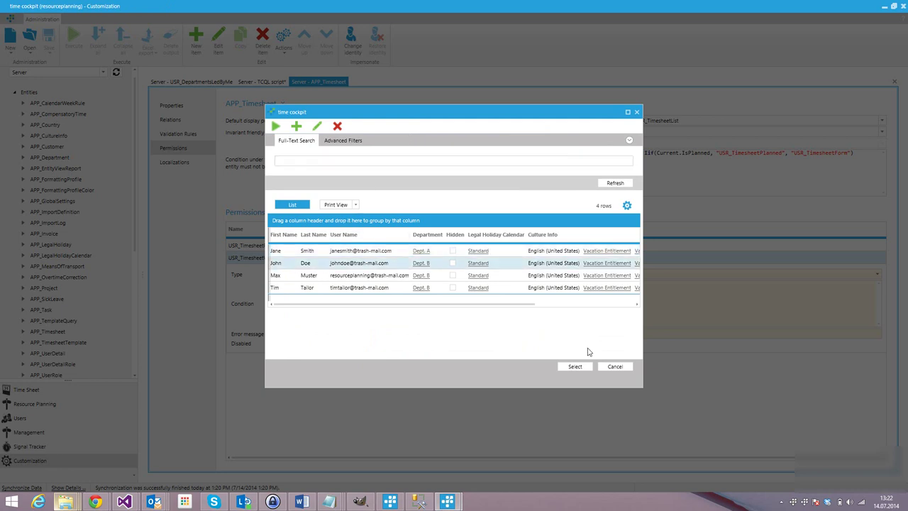
pyautogui.click(576, 367)
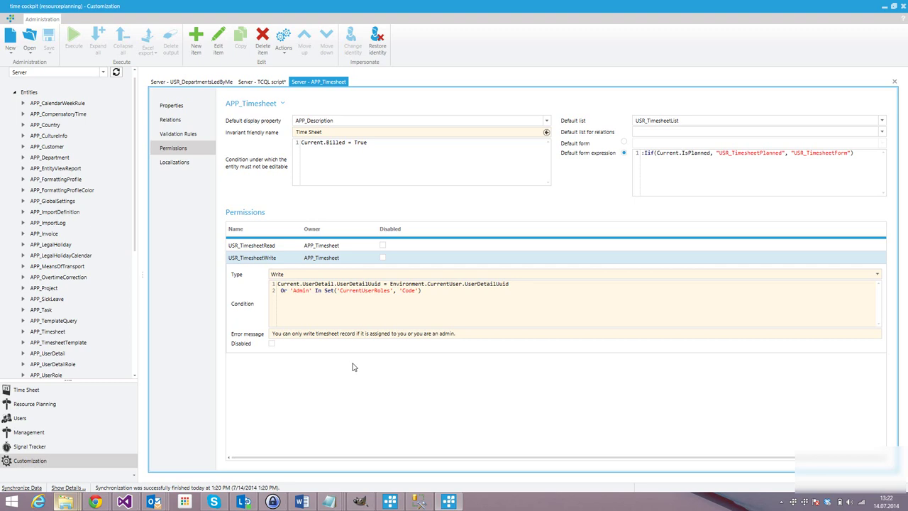
# Step: Examine which users belong to Dept. B in the departments list
pyautogui.click(30, 418)
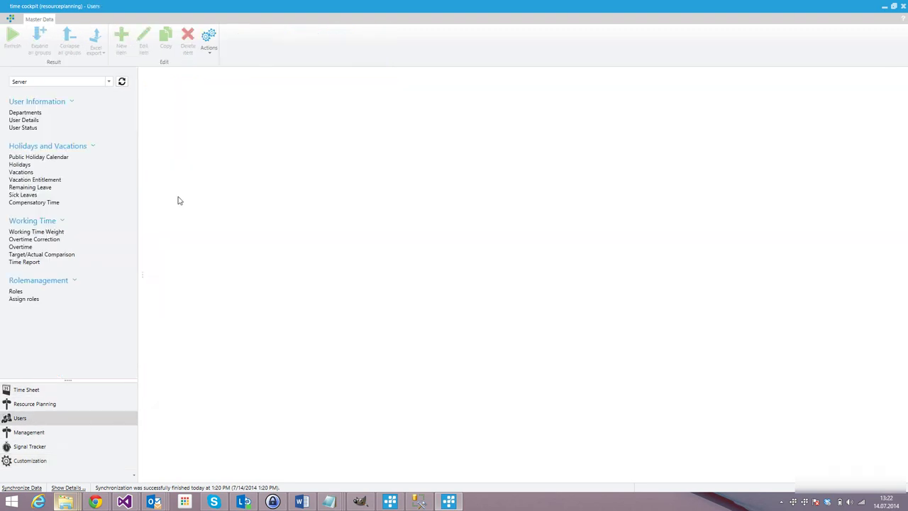
pyautogui.click(23, 114)
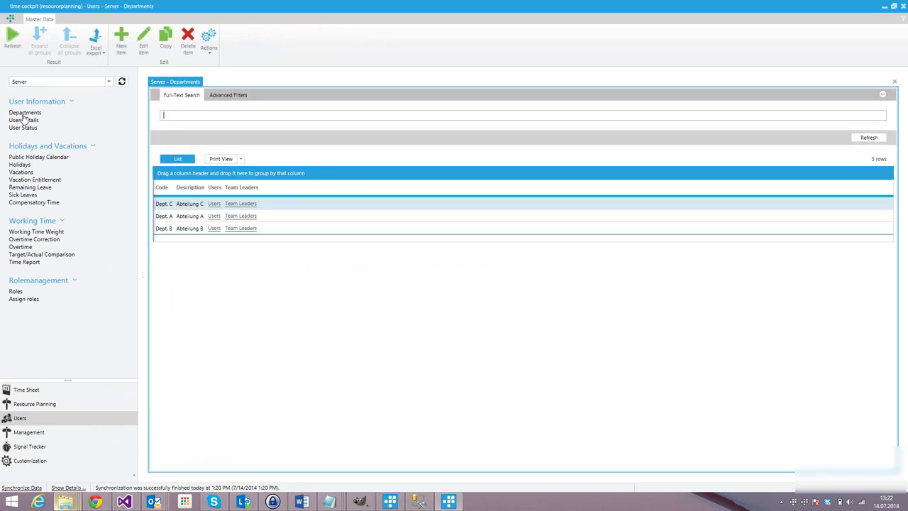
pyautogui.doubleClick(272, 226)
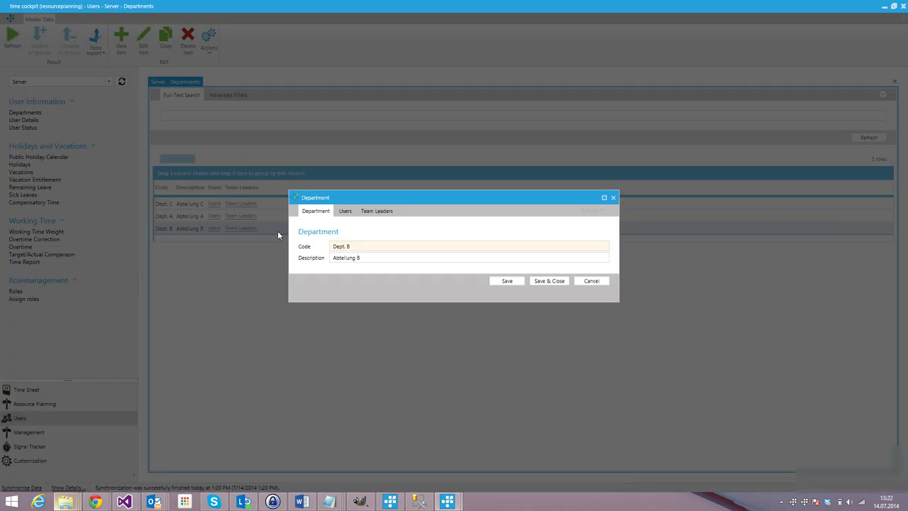
pyautogui.click(345, 212)
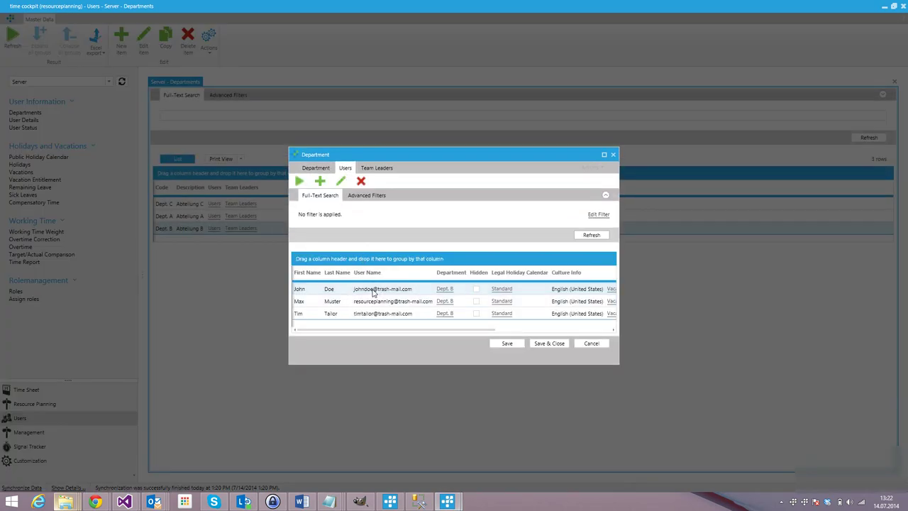
pyautogui.click(369, 317)
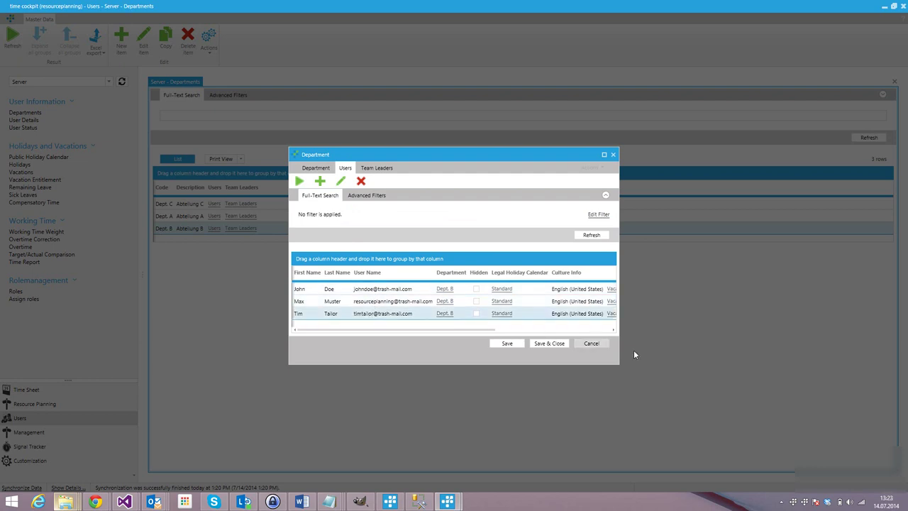
pyautogui.click(592, 343)
# Step: Refresh the time sheets under the impersonated identity and check that user's own 7/29/2014 entry for editability
pyautogui.click(37, 435)
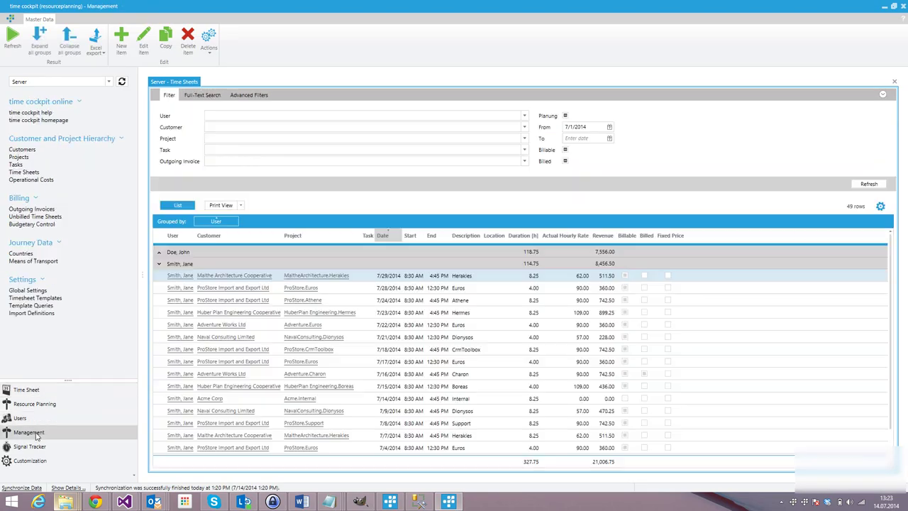
pyautogui.click(872, 185)
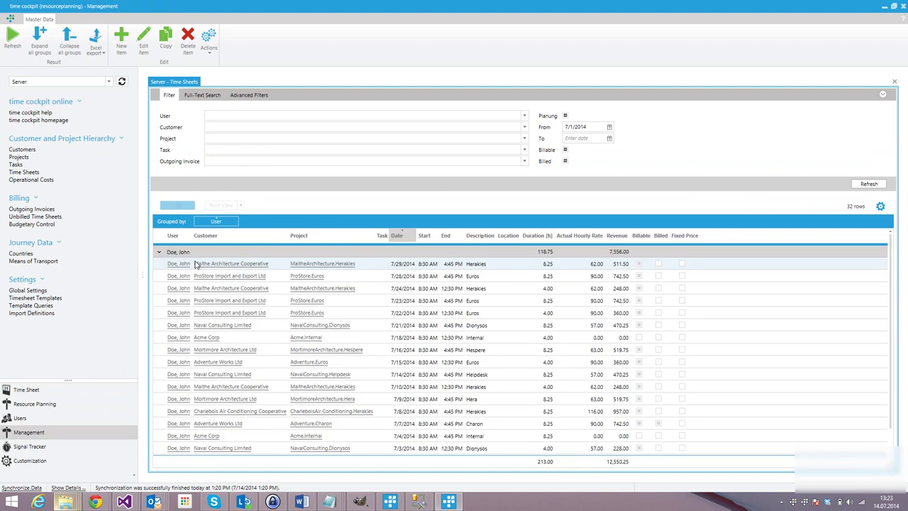
pyautogui.click(159, 252)
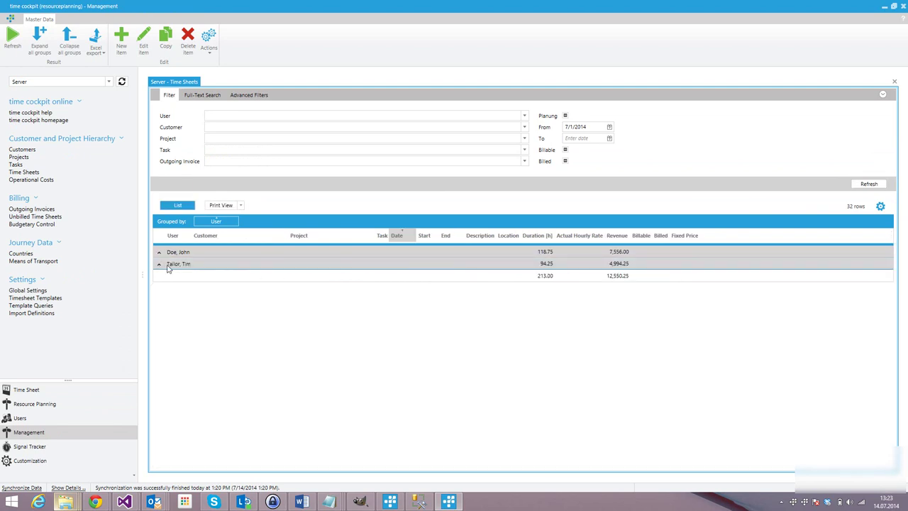
pyautogui.click(159, 252)
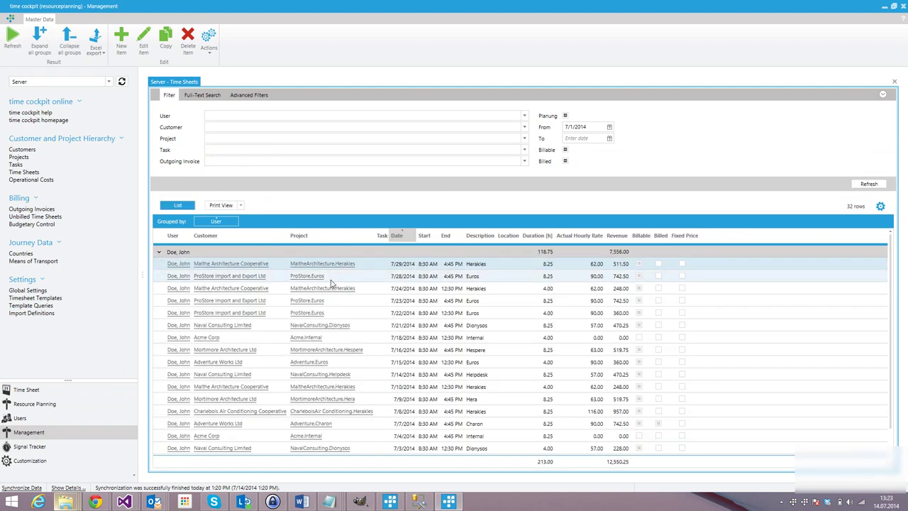
pyautogui.doubleClick(447, 264)
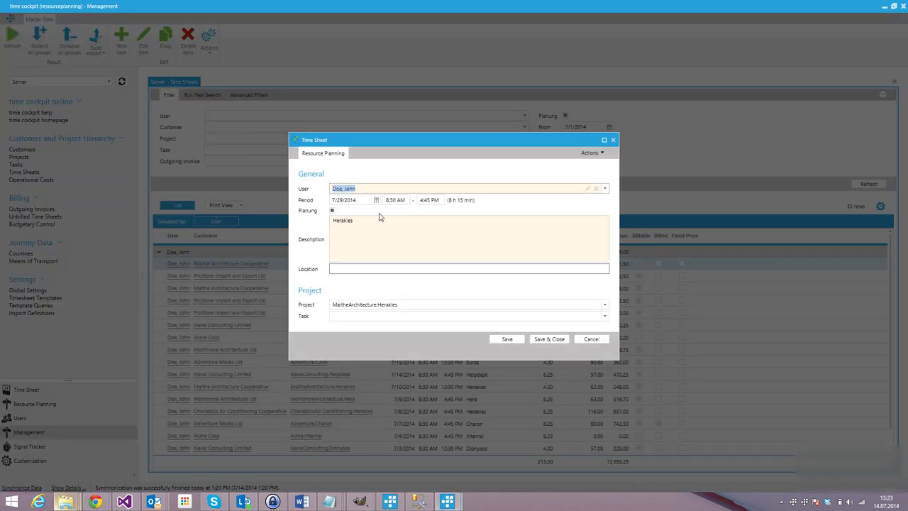
pyautogui.press('Escape')
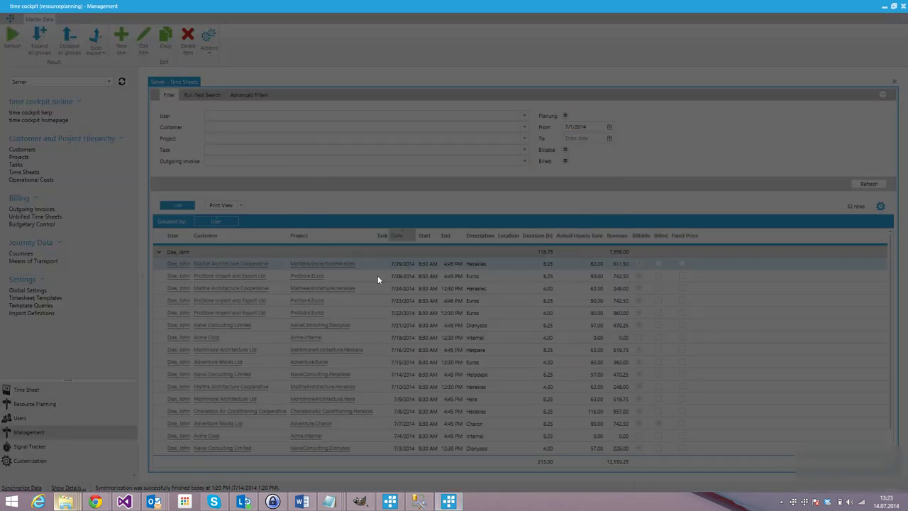
# Step: Expand the other Dept. B user's time sheets and check write access on the 7/21/2014 Adventure.Charon entry
pyautogui.click(159, 253)
pyautogui.click(160, 263)
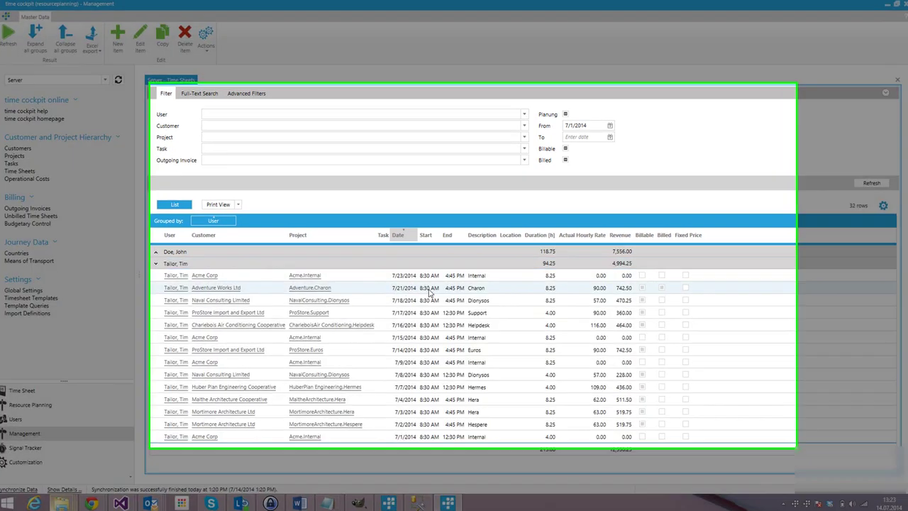
pyautogui.doubleClick(429, 292)
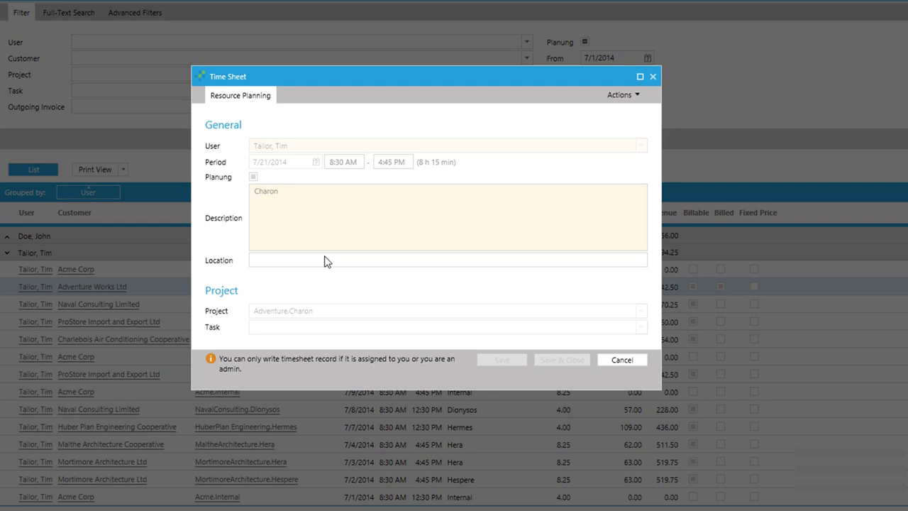
pyautogui.press('Escape')
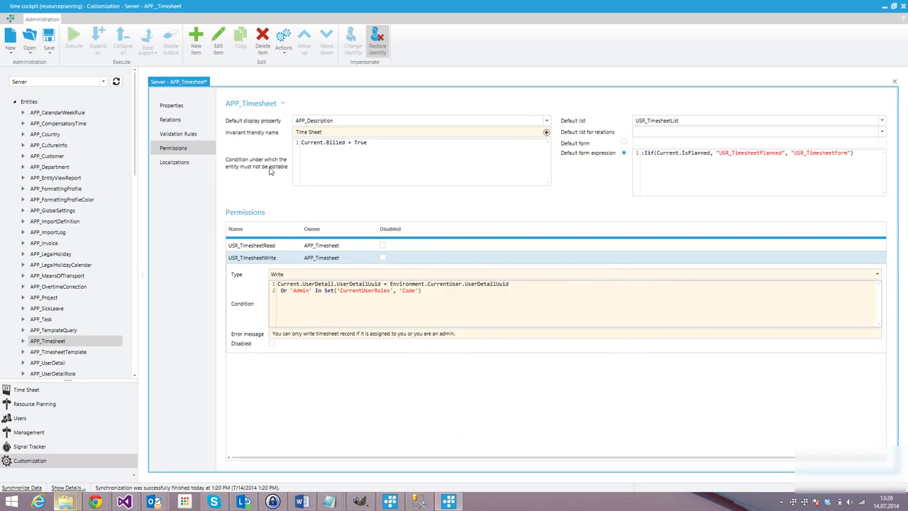
# Step: Synchronize the data with the server and review the synchronization details
pyautogui.click(23, 488)
pyautogui.click(65, 488)
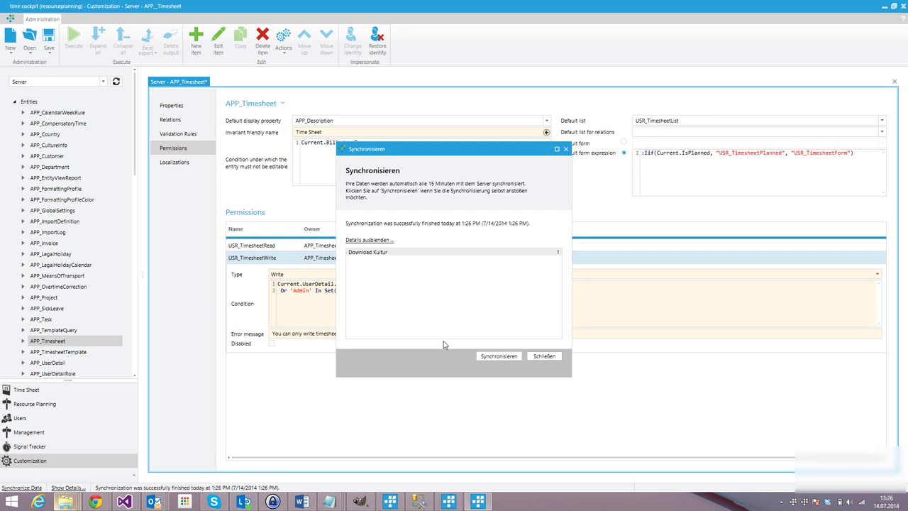
pyautogui.click(544, 356)
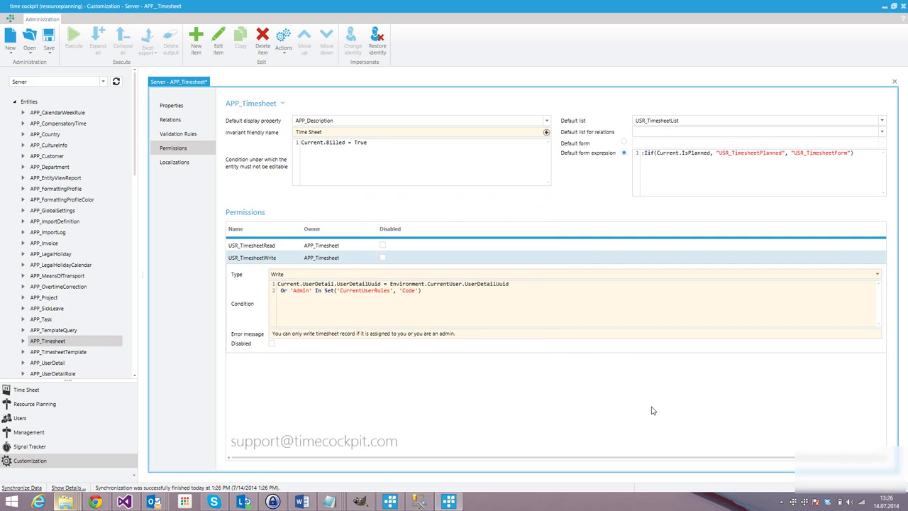
pyautogui.click(895, 81)
pyautogui.click(485, 266)
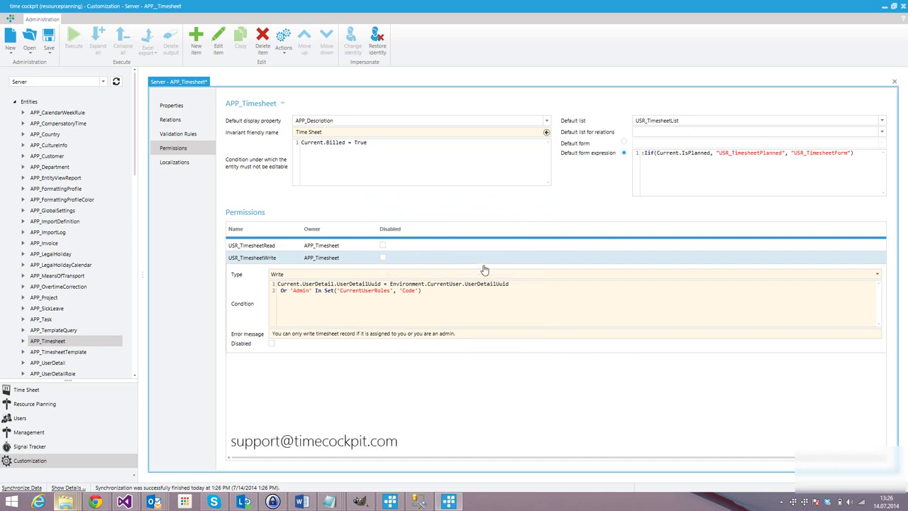